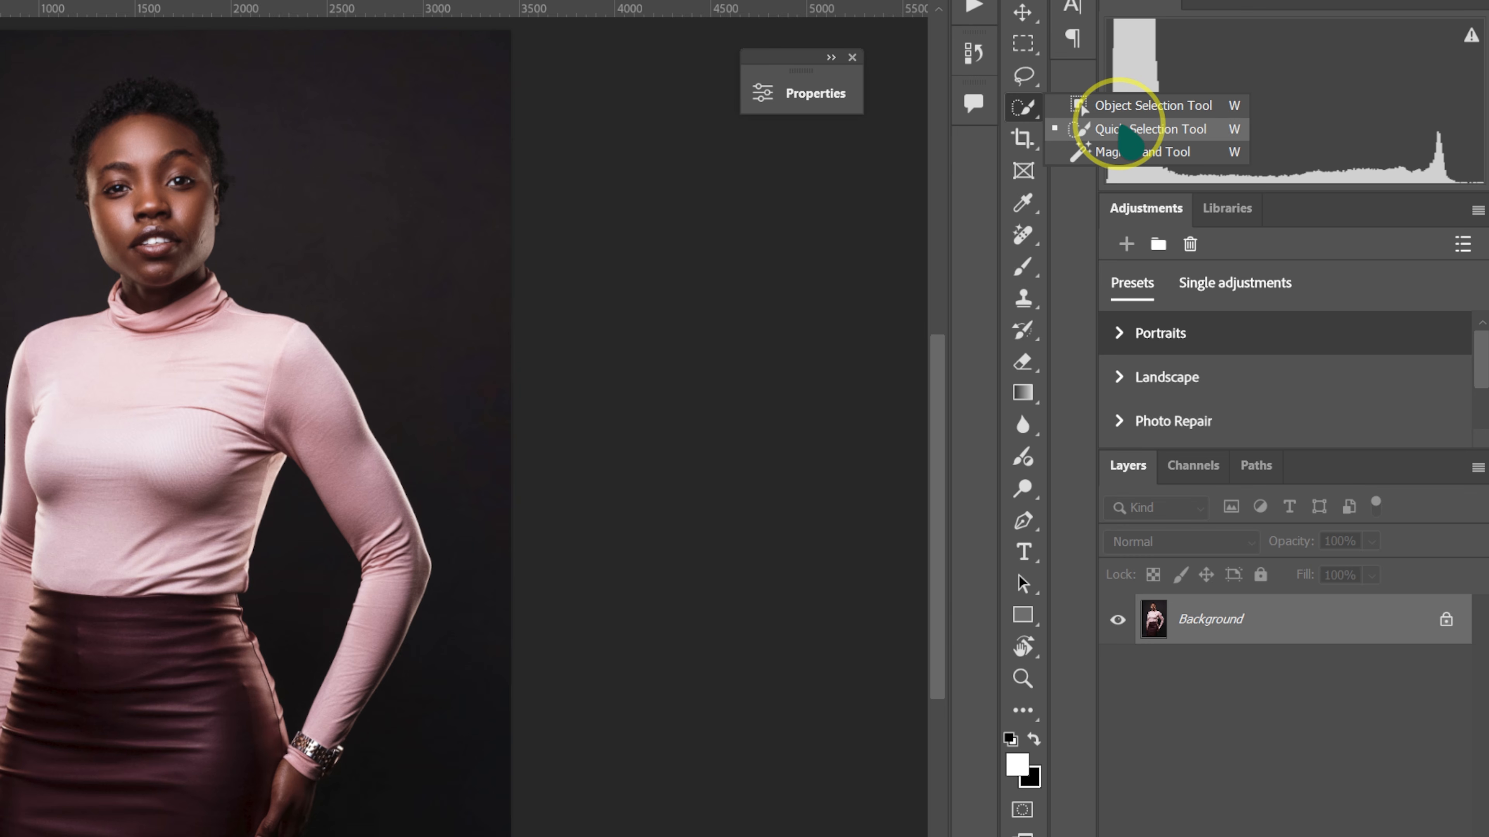
- Select the woman with the Object Selection tool's Select Subject command, using Cloud processing
{"action": "left_click", "coordinate": [1122, 108]}
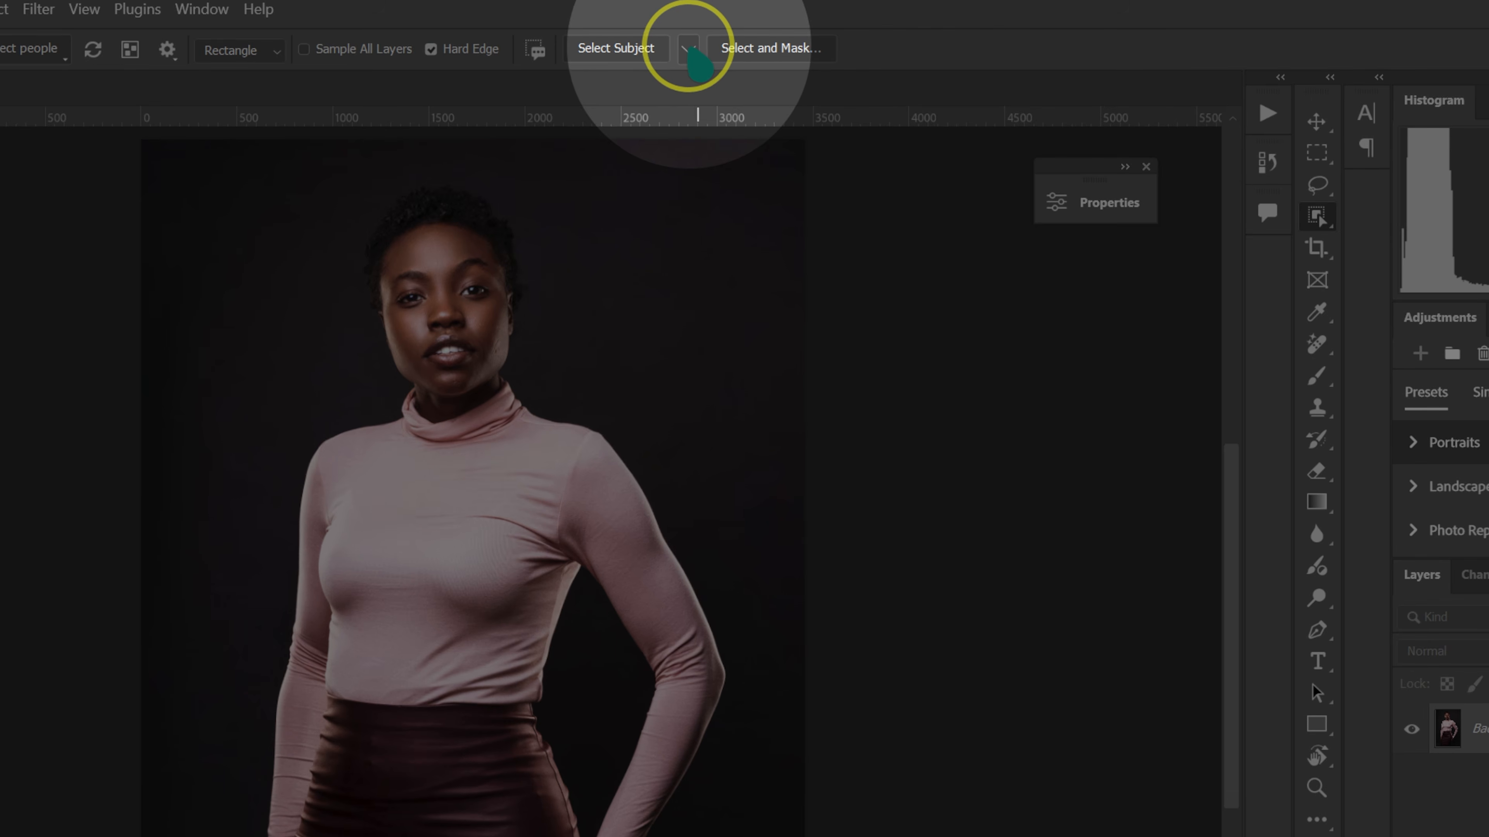
{"action": "left_click", "coordinate": [690, 49]}
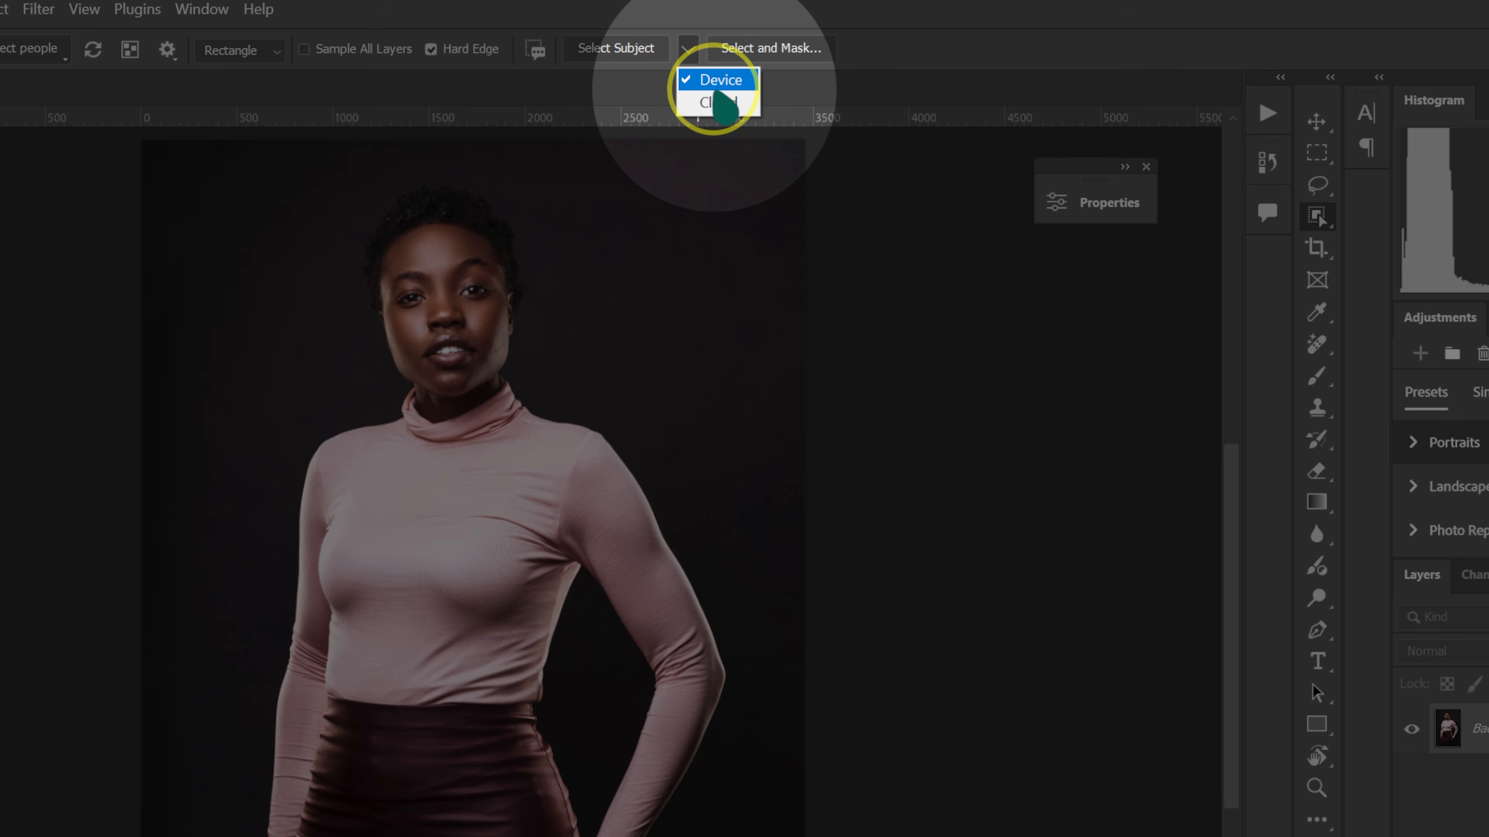
{"action": "left_click", "coordinate": [718, 103]}
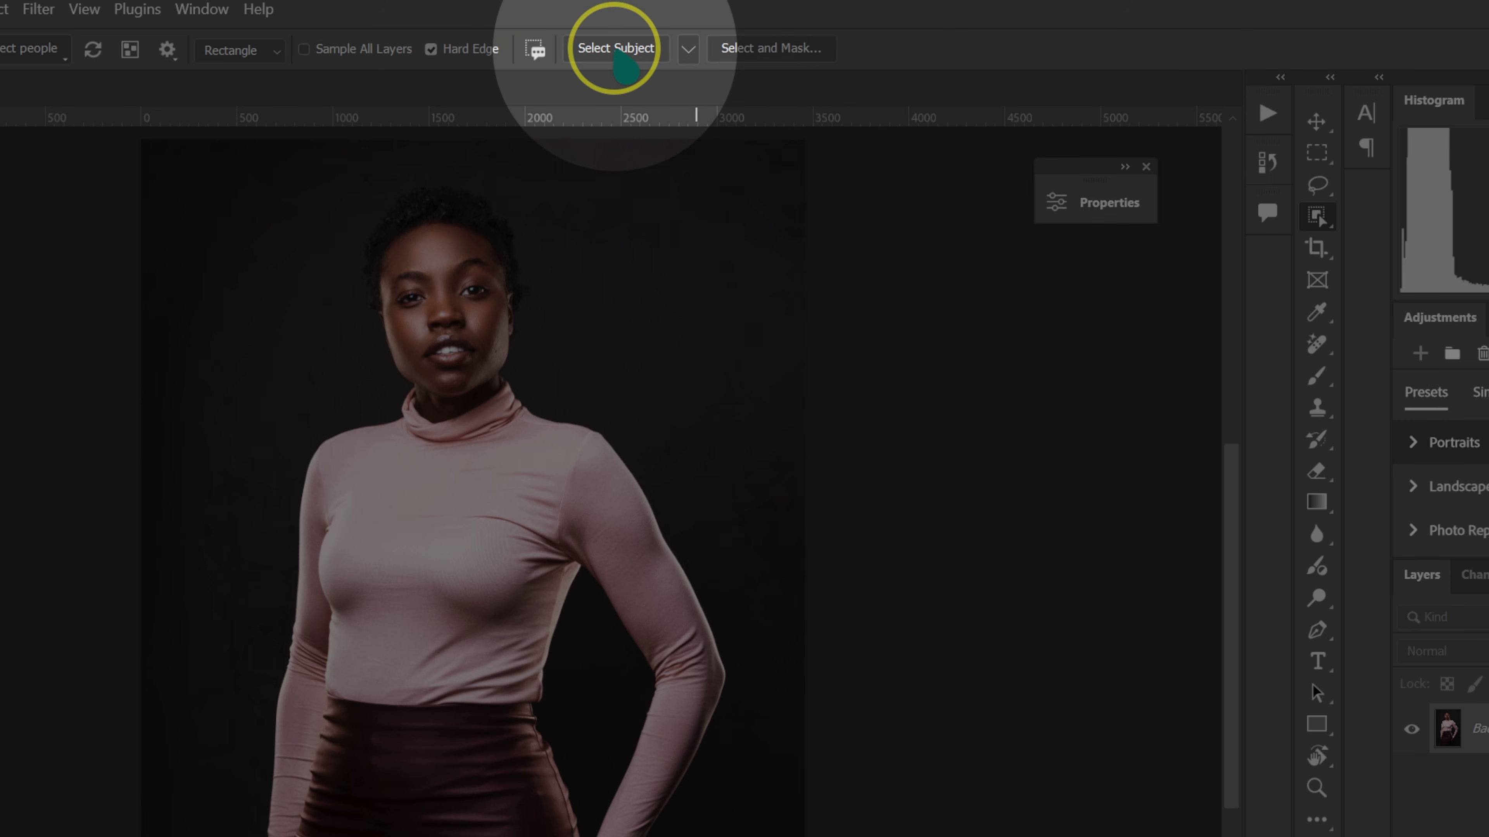
{"action": "left_click", "coordinate": [615, 50]}
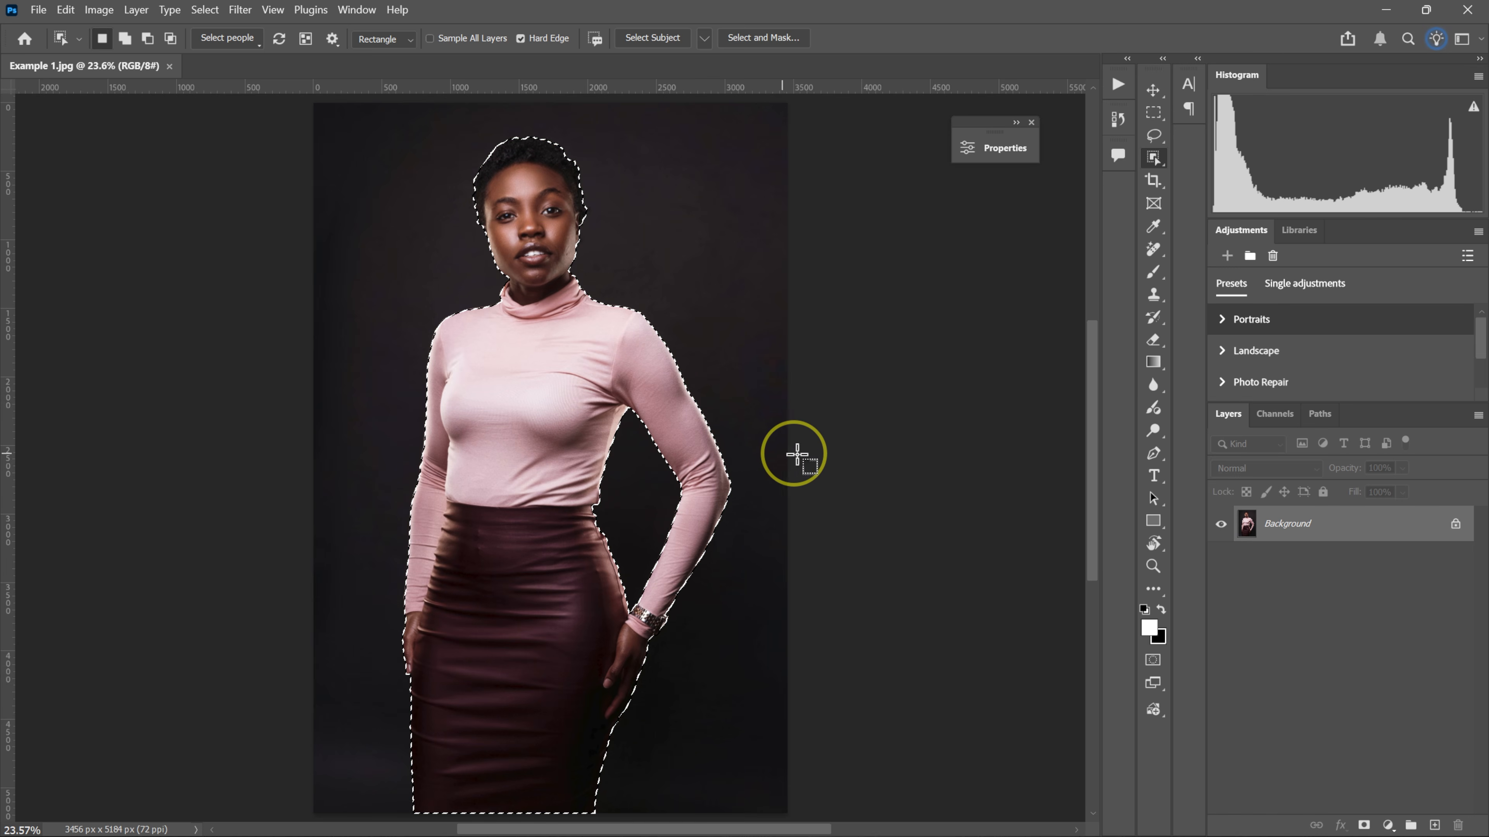
- Open the classic Refine Edge dialog for the selection, enable Smart Radius and set the radius to 0.2 px
{"action": "key", "text": "shift"}
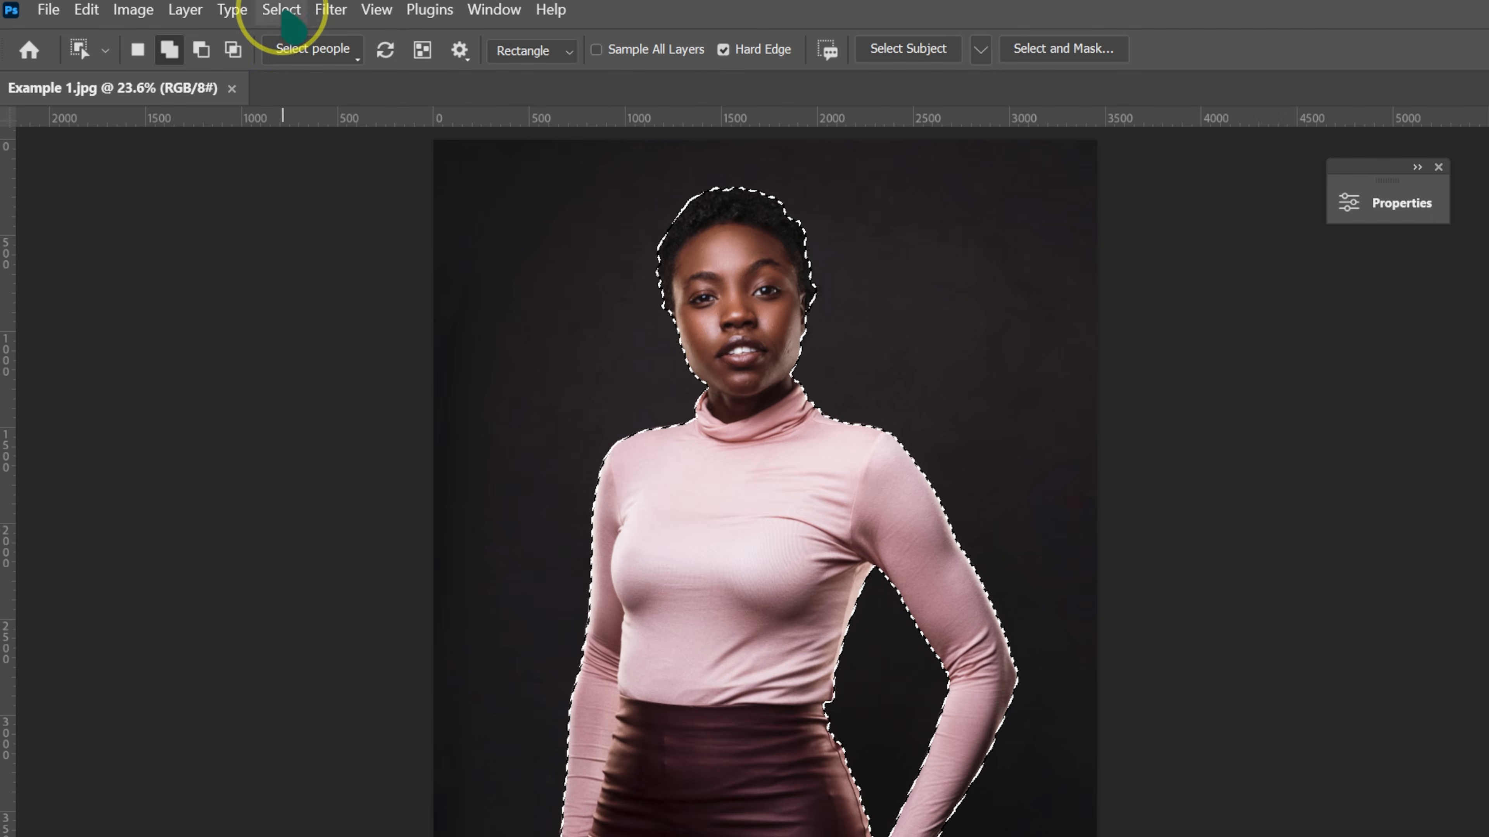
{"action": "left_click", "coordinate": [205, 9]}
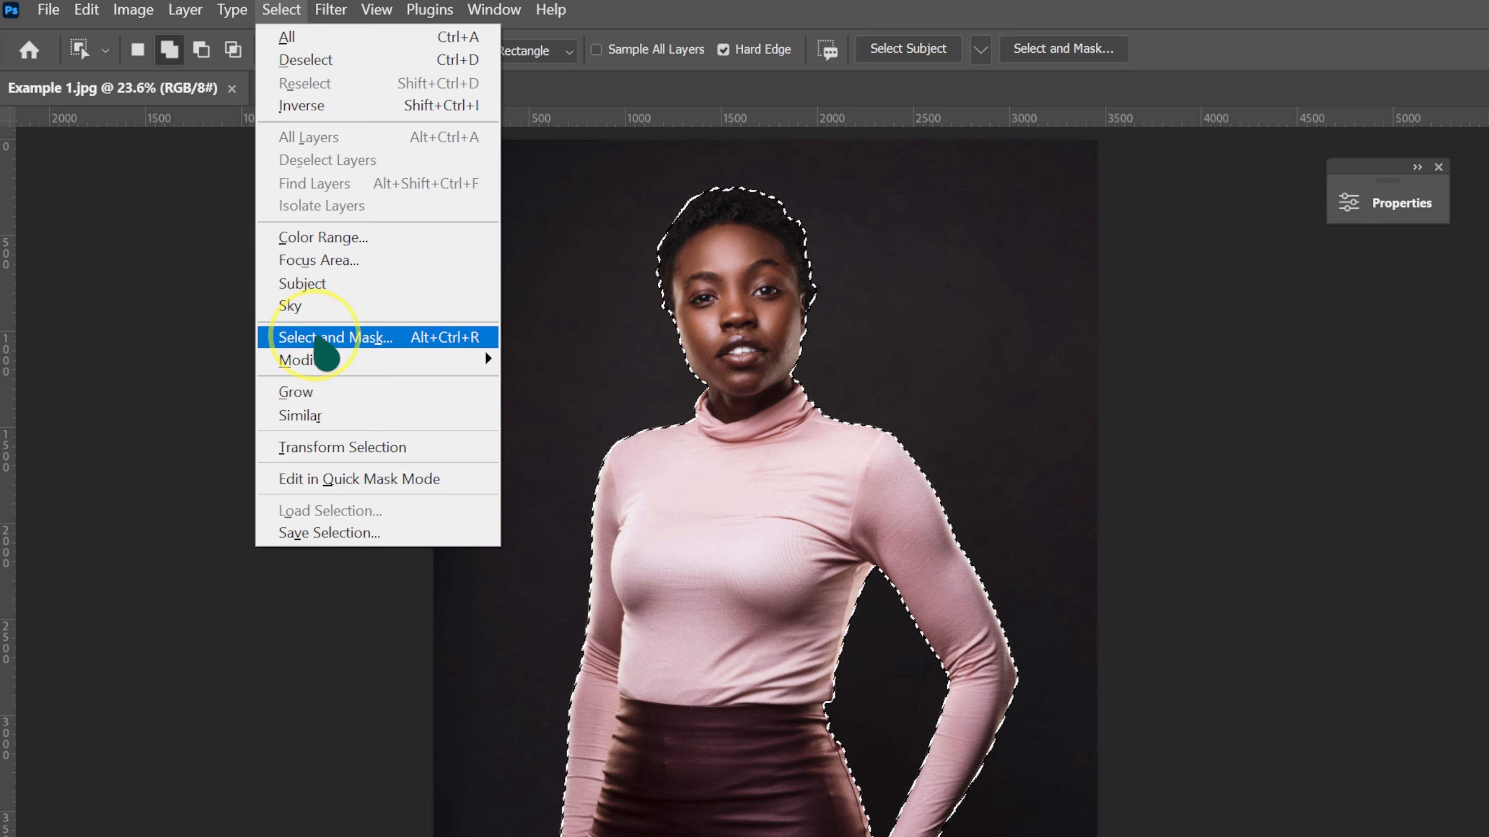
{"action": "left_click", "coordinate": [319, 337], "text": "shift"}
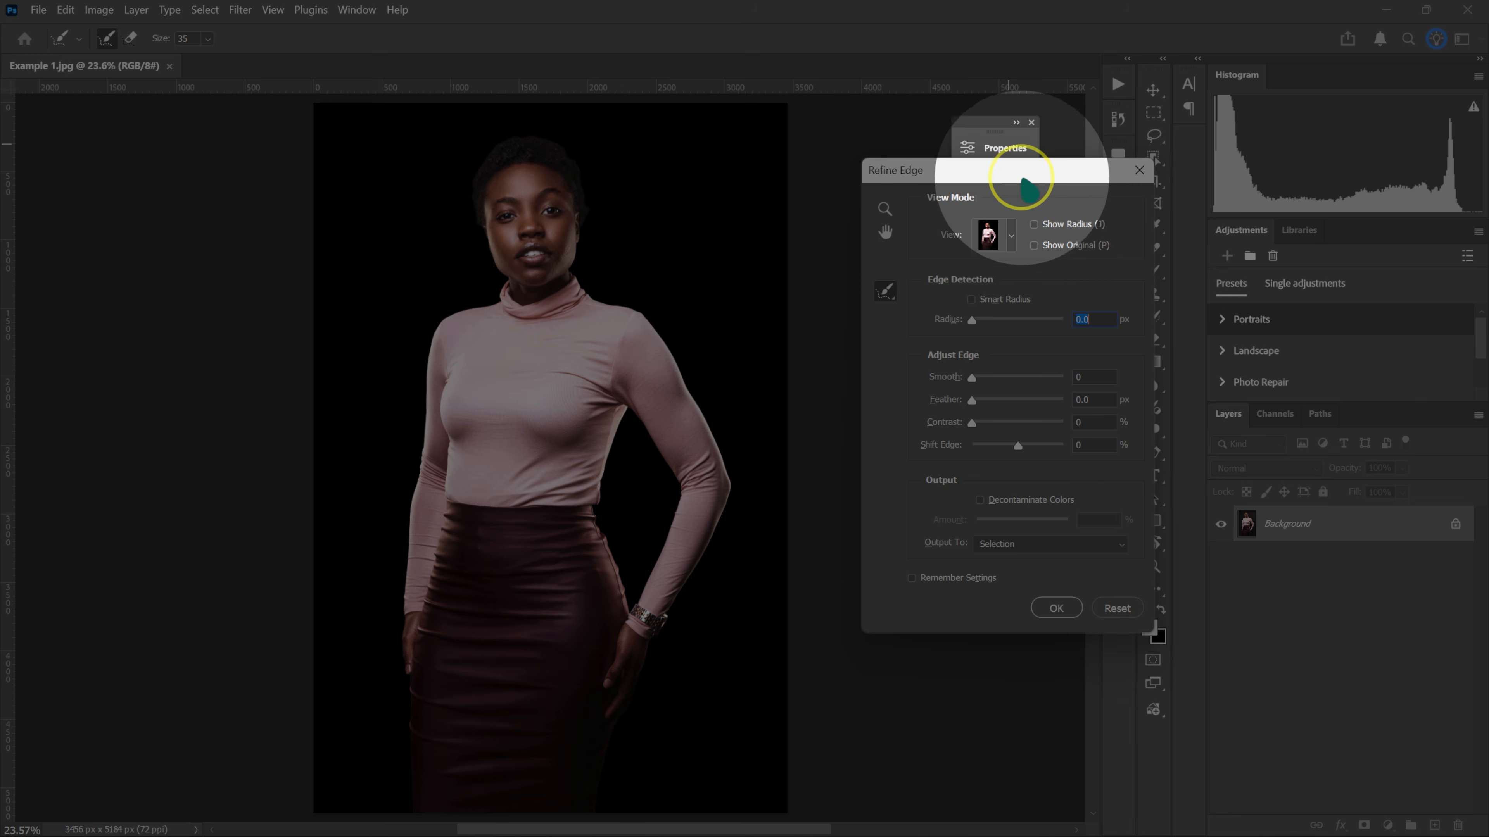
{"action": "left_click_drag", "start_coordinate": [1028, 183], "coordinate": [938, 199]}
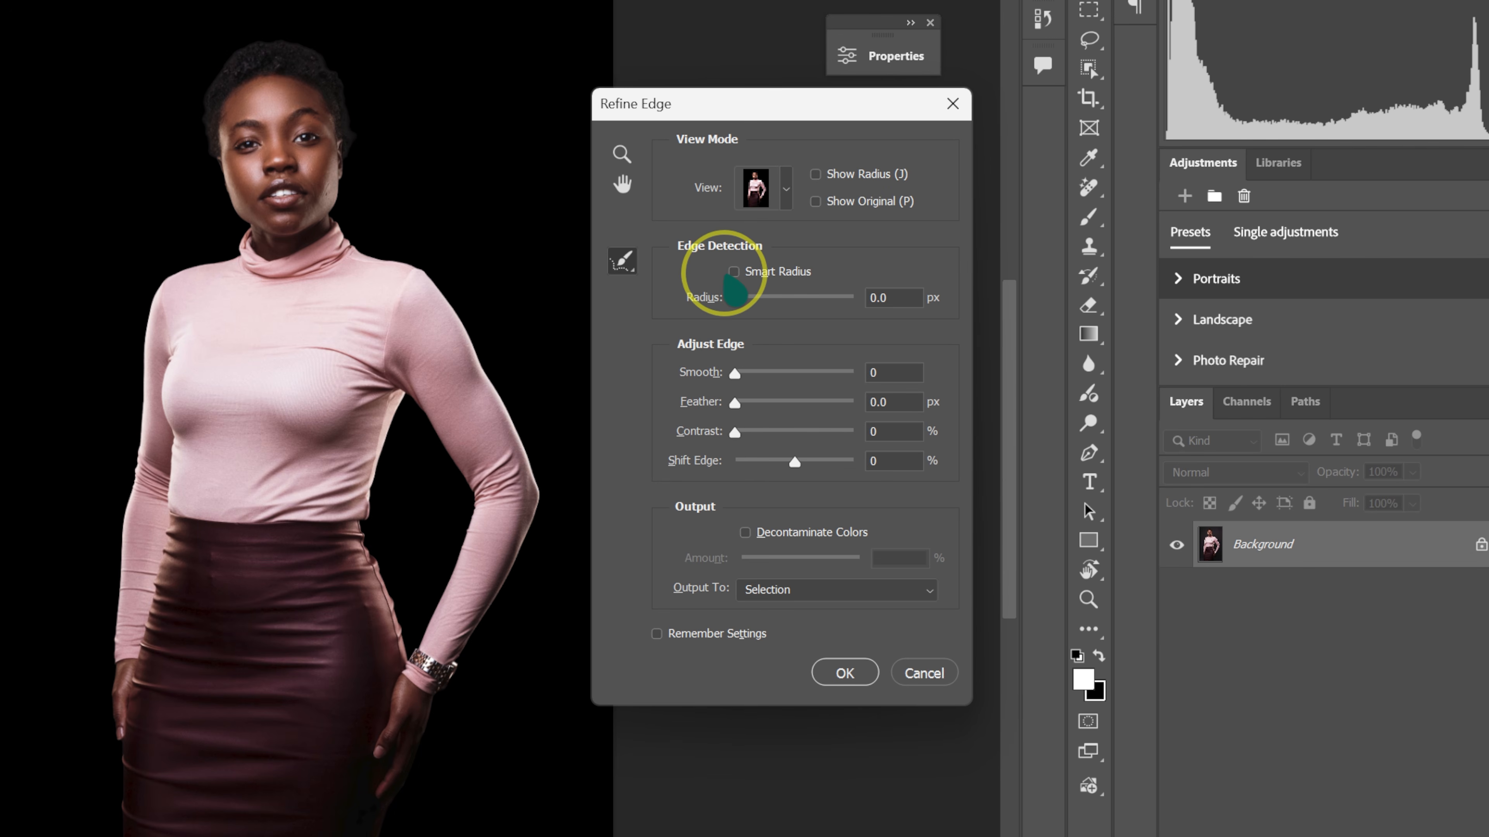
{"action": "left_click", "coordinate": [733, 271]}
{"action": "left_click", "coordinate": [886, 298]}
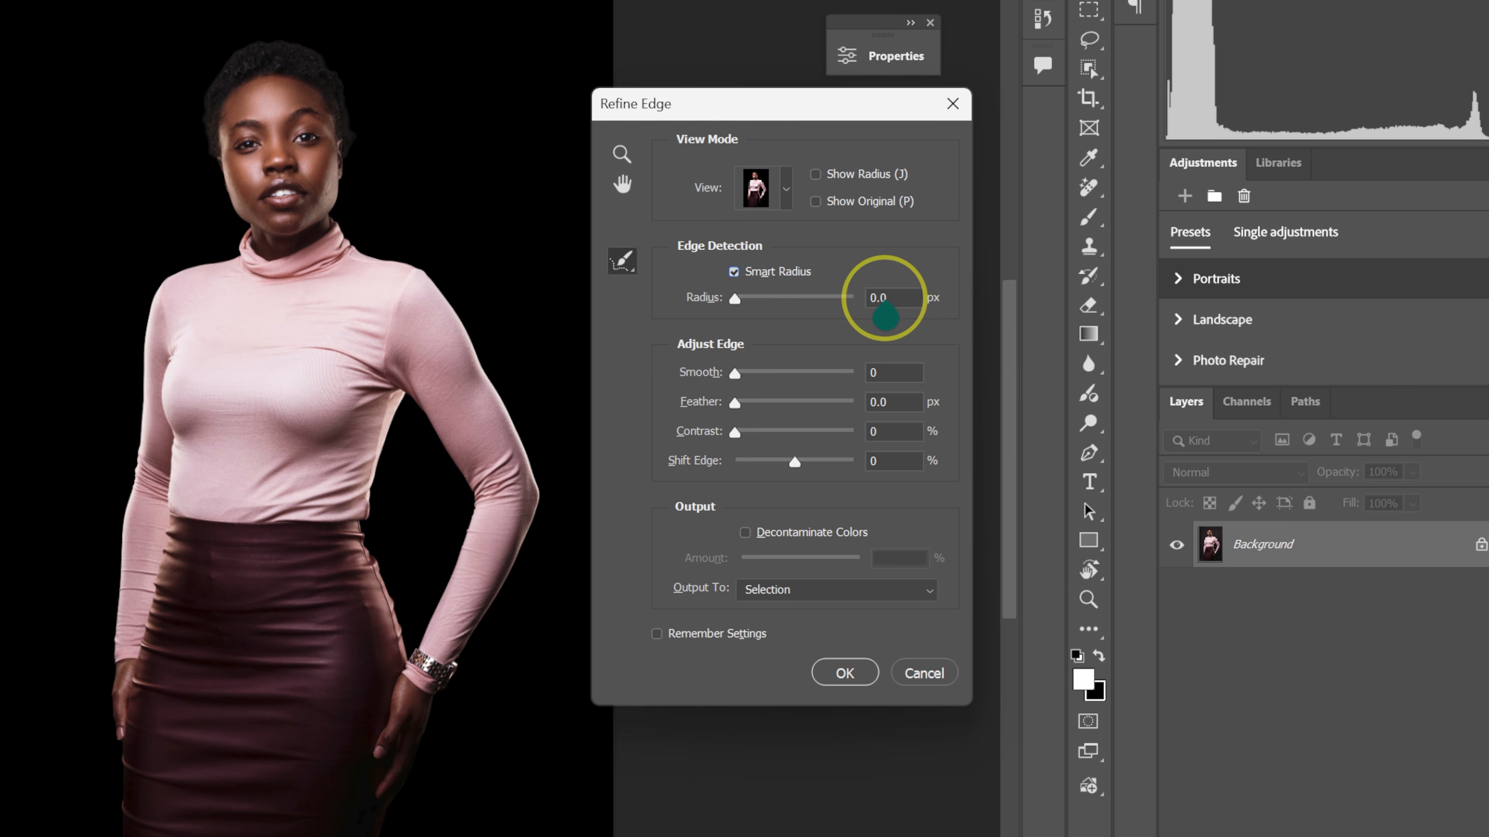
{"action": "double_click", "coordinate": [888, 298]}
{"action": "key", "text": "Up"}
{"action": "key", "text": "Up"}
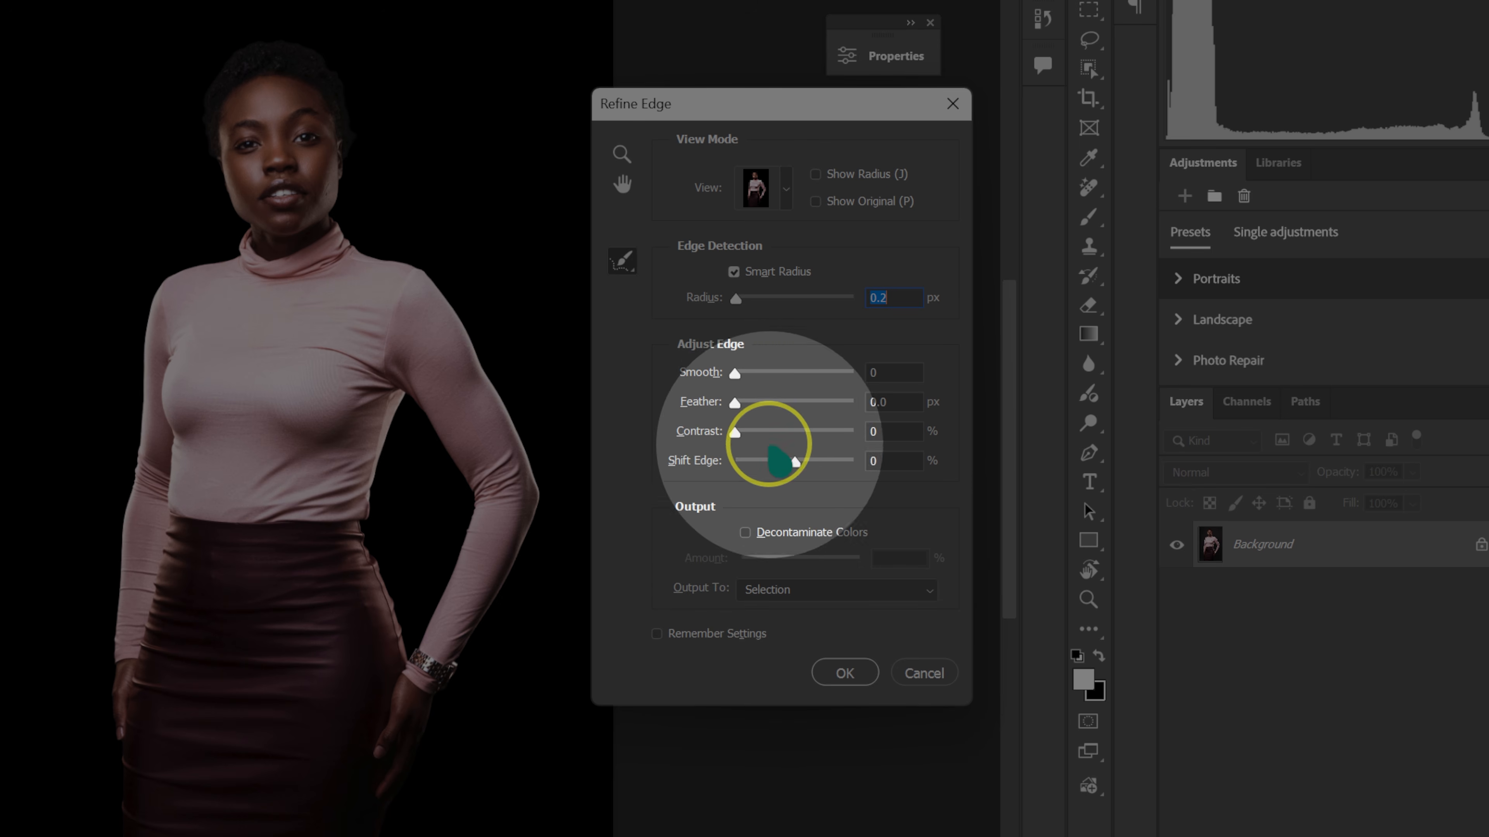
- Output the refined selection to a new layer with layer mask, with Remember Settings enabled
{"action": "left_click", "coordinate": [792, 589]}
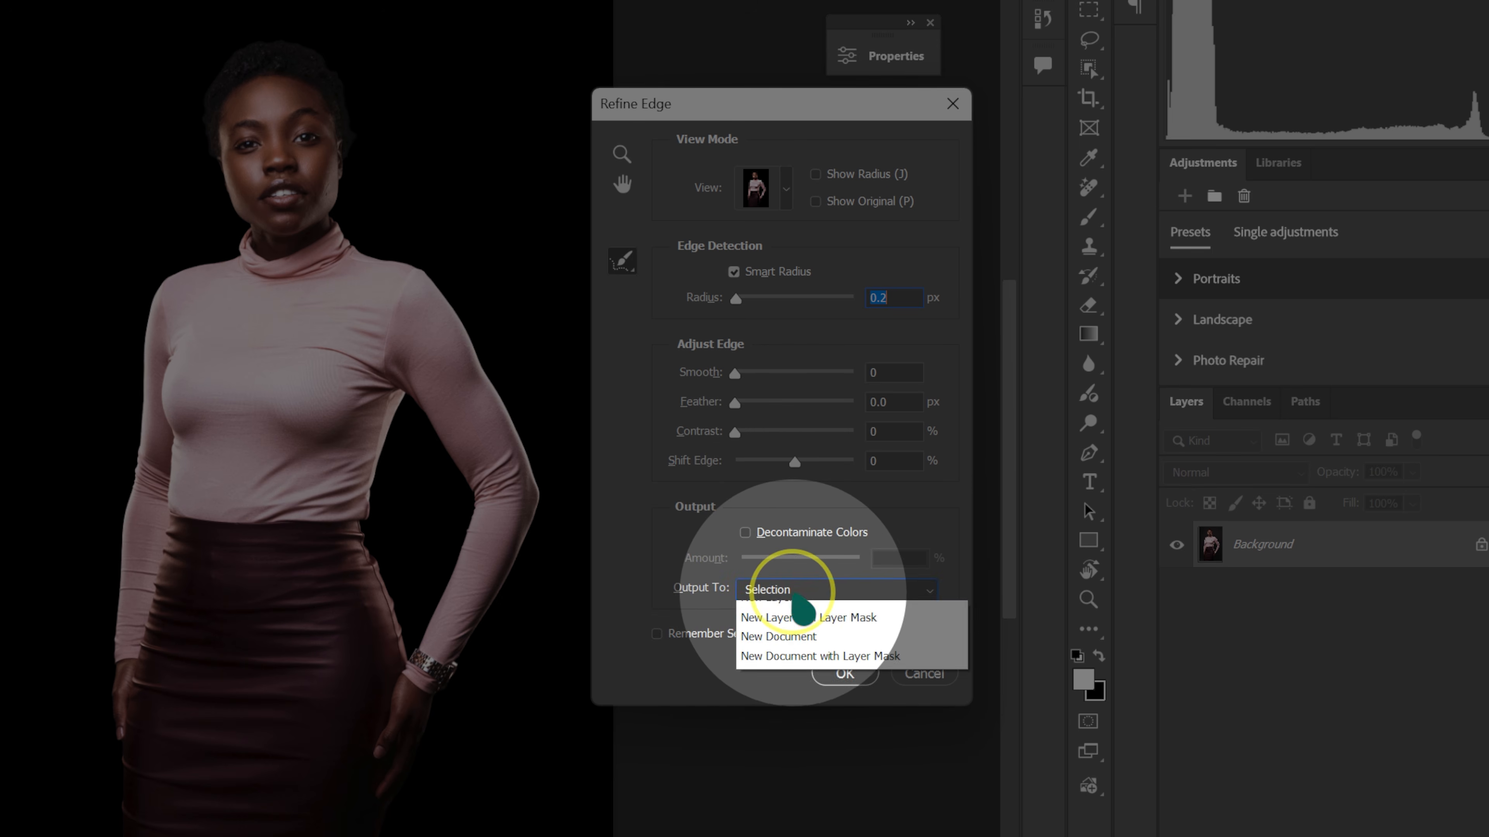
{"action": "left_click", "coordinate": [829, 670]}
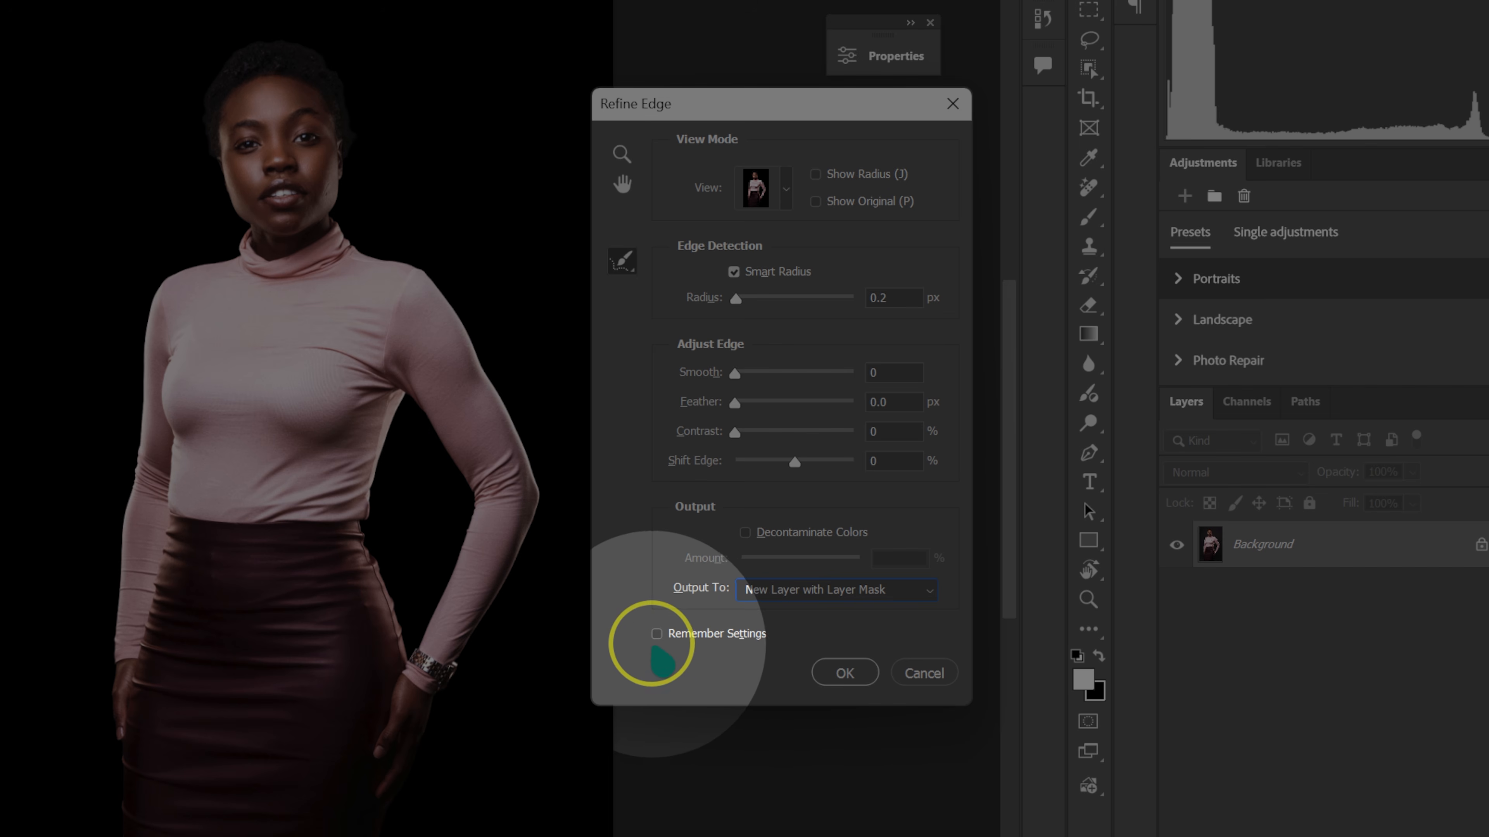
{"action": "left_click", "coordinate": [656, 634]}
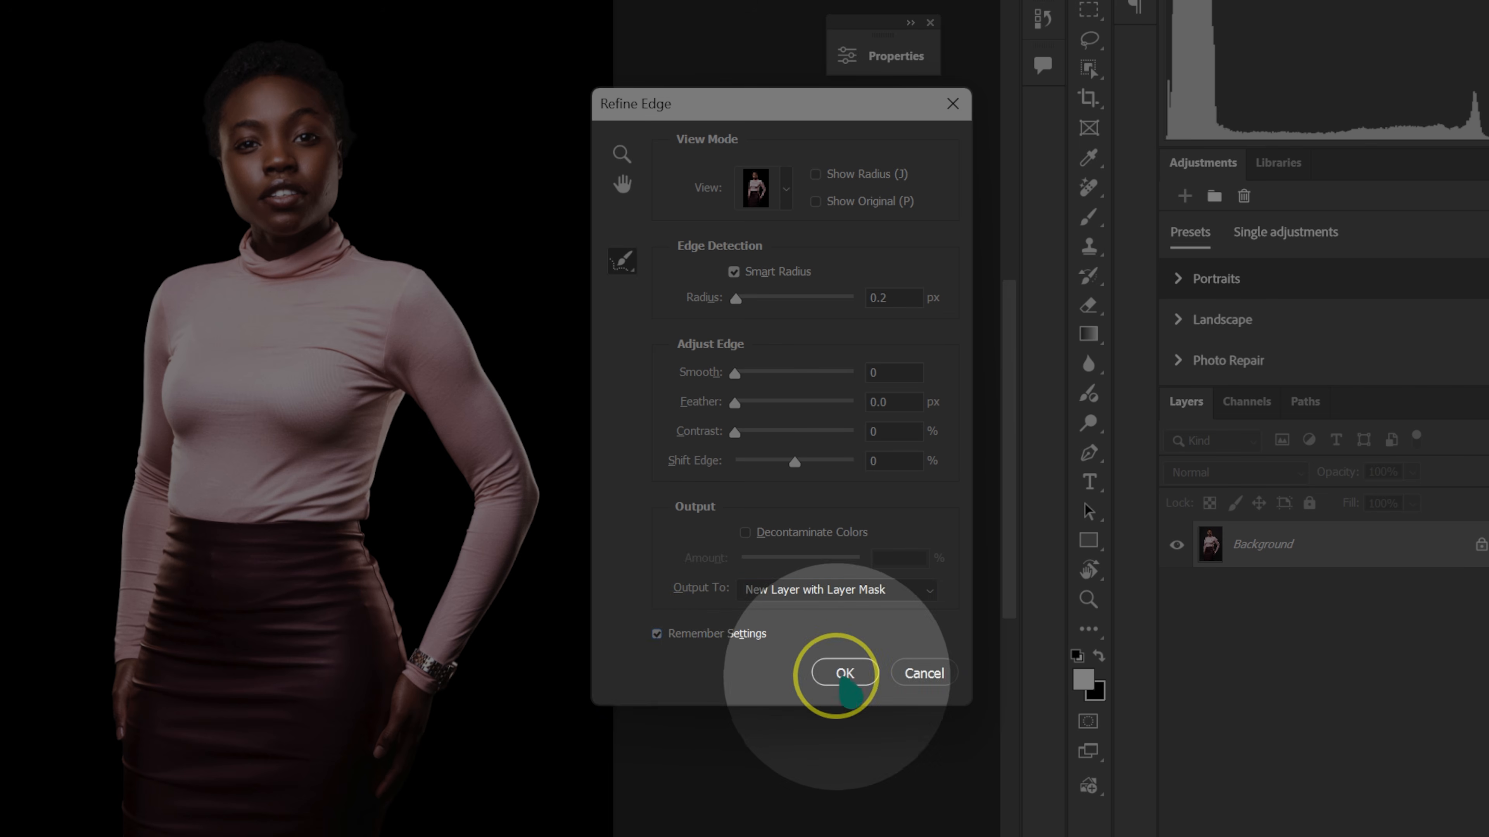
{"action": "left_click", "coordinate": [843, 674]}
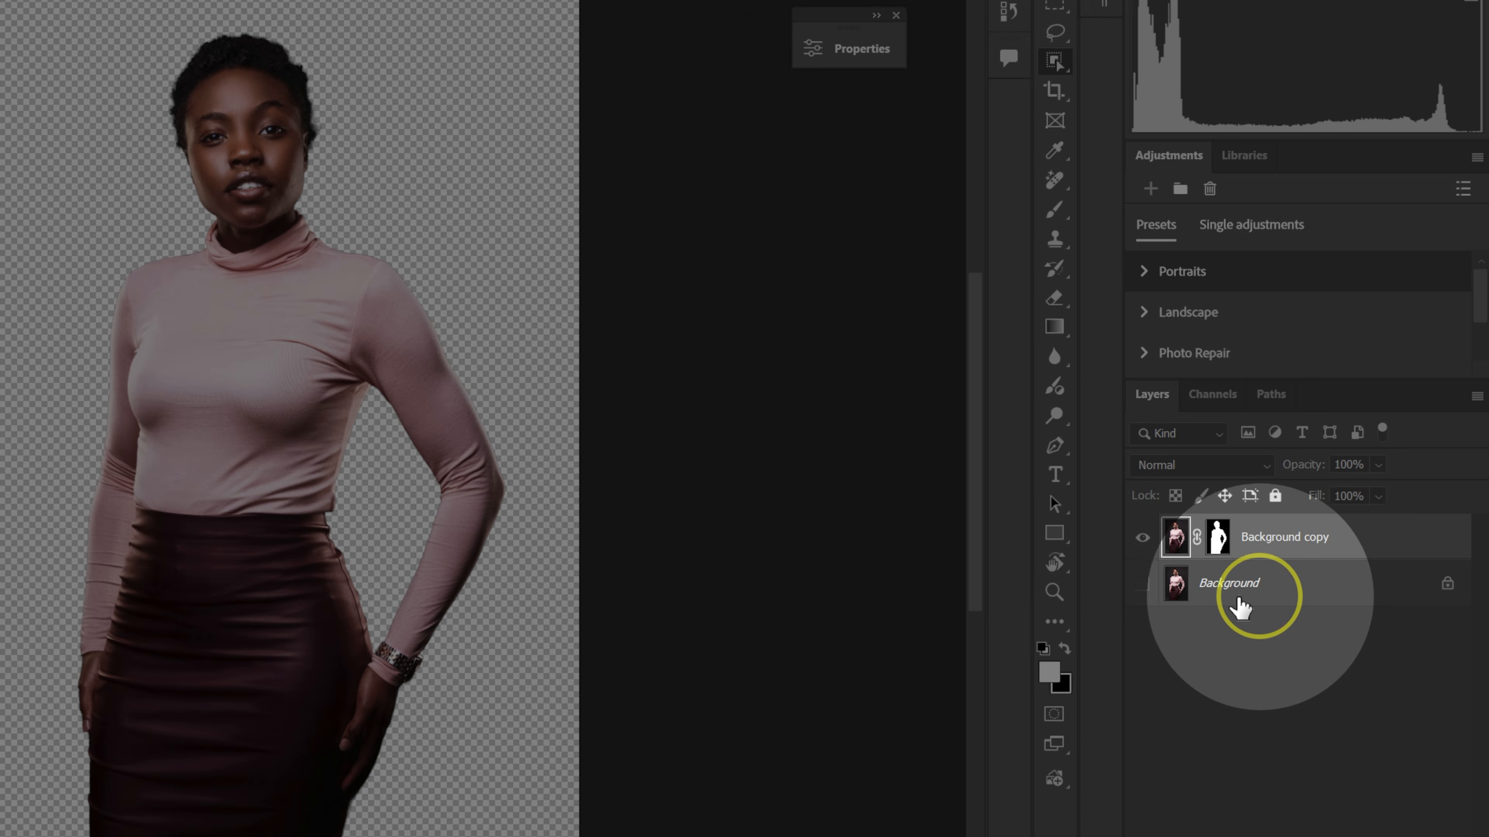
- Make the Background layer visible and add a Hue/Saturation adjustment layer directly above it
{"action": "left_click", "coordinate": [1143, 584]}
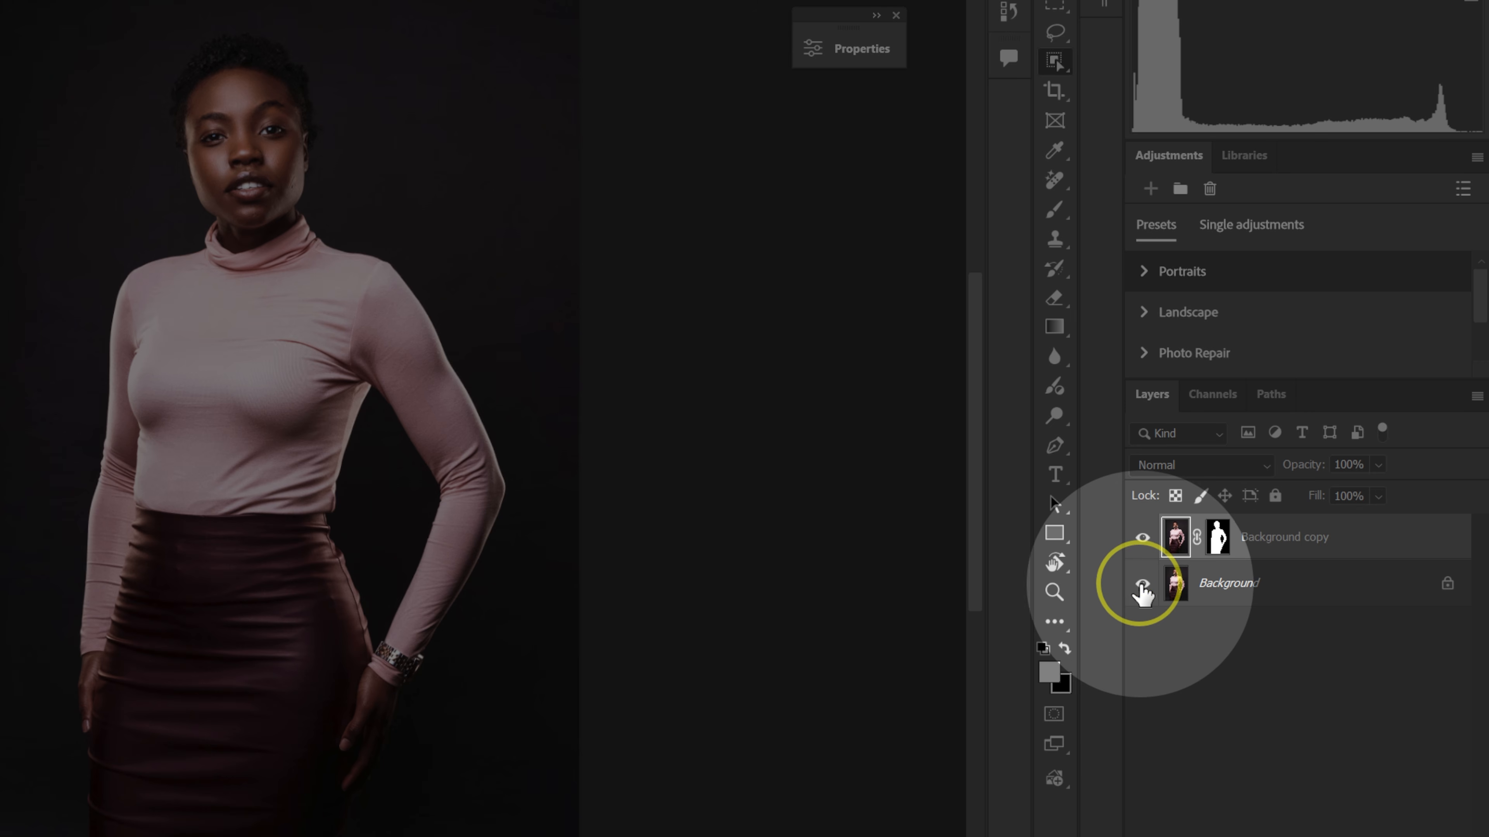
{"action": "left_click", "coordinate": [1256, 588]}
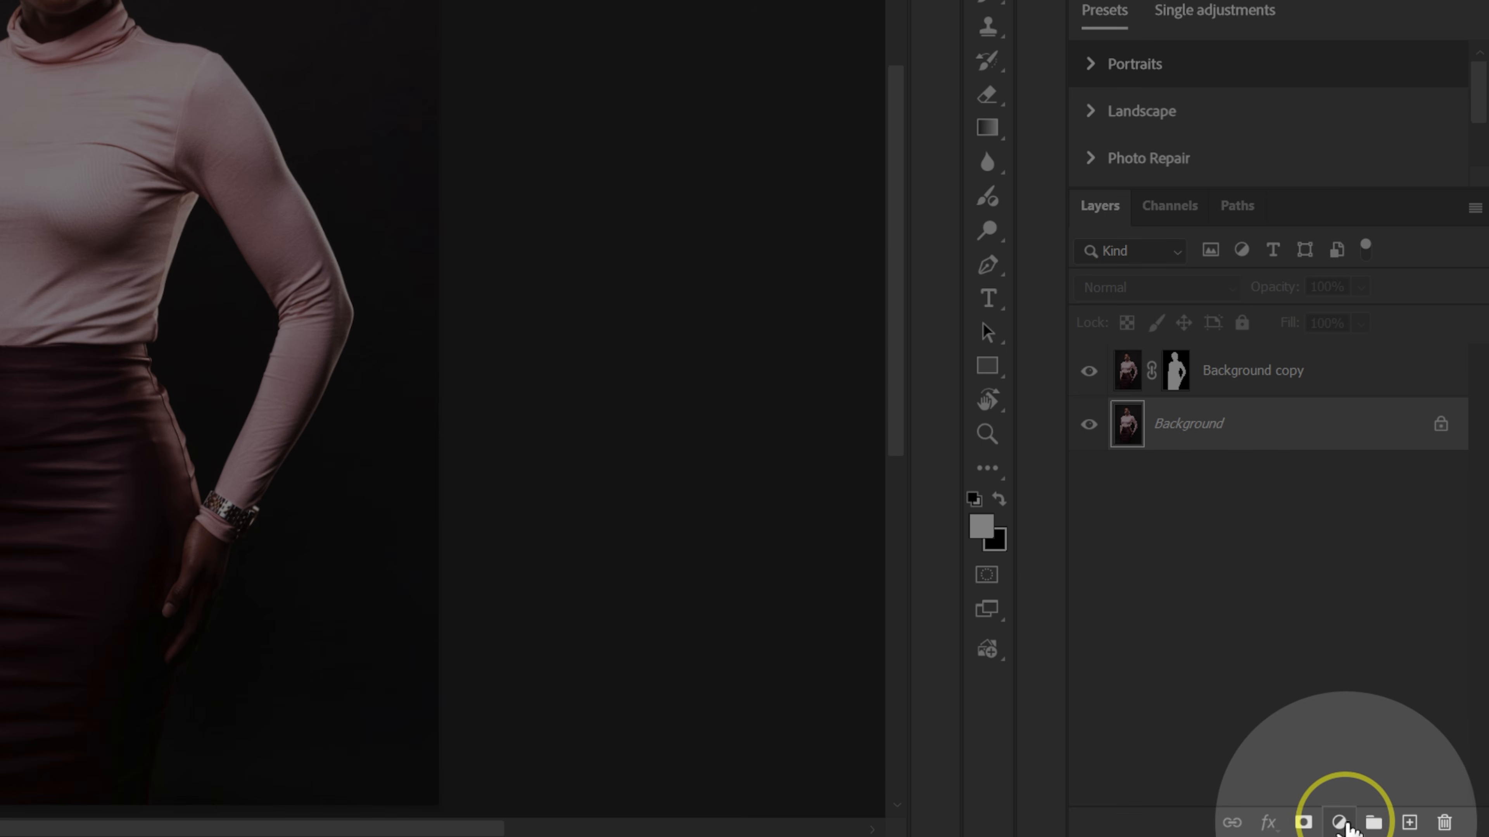
{"action": "left_click", "coordinate": [1341, 823]}
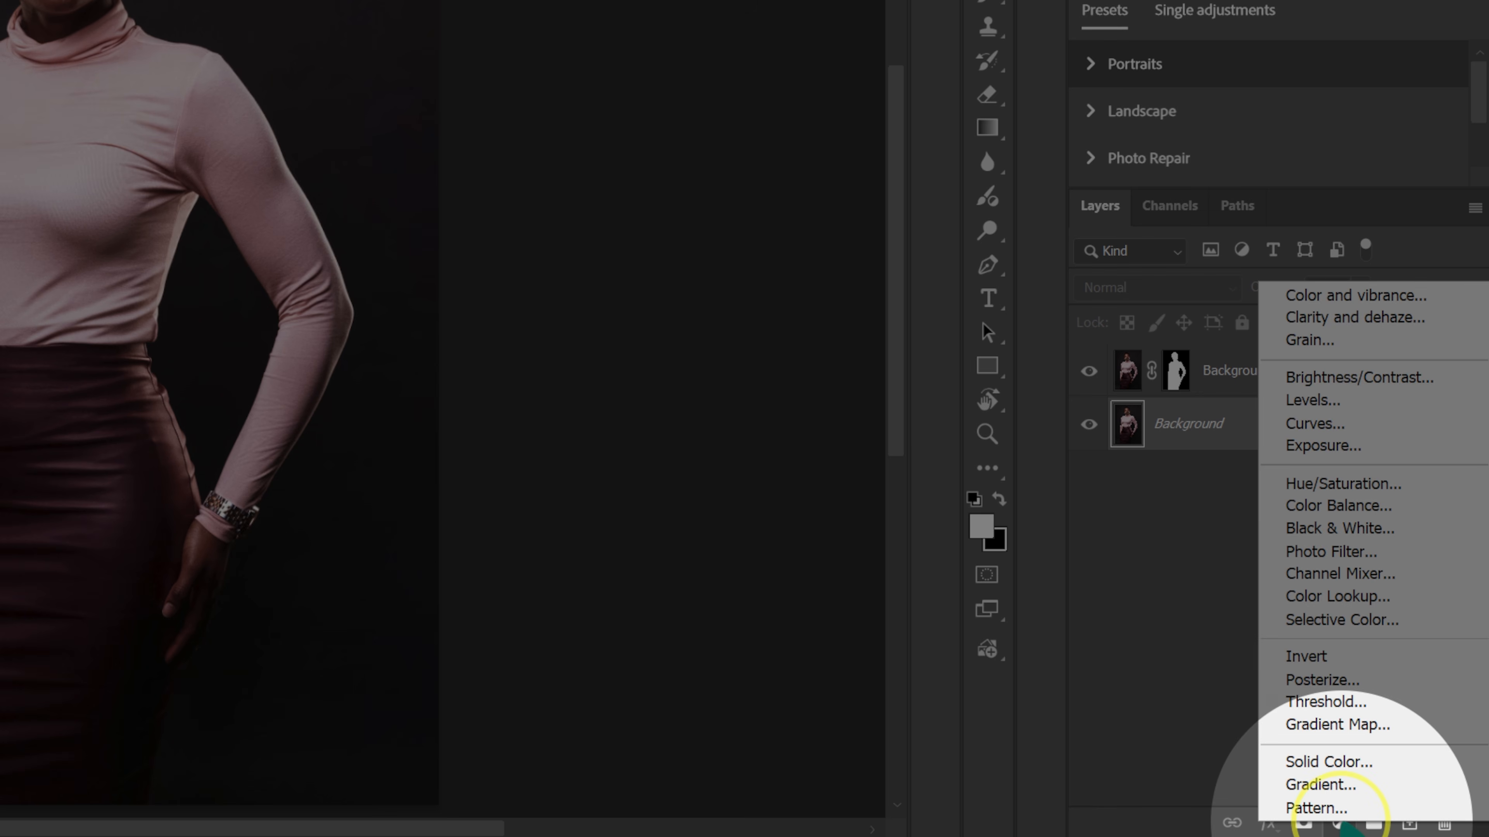
{"action": "left_click", "coordinate": [1343, 483]}
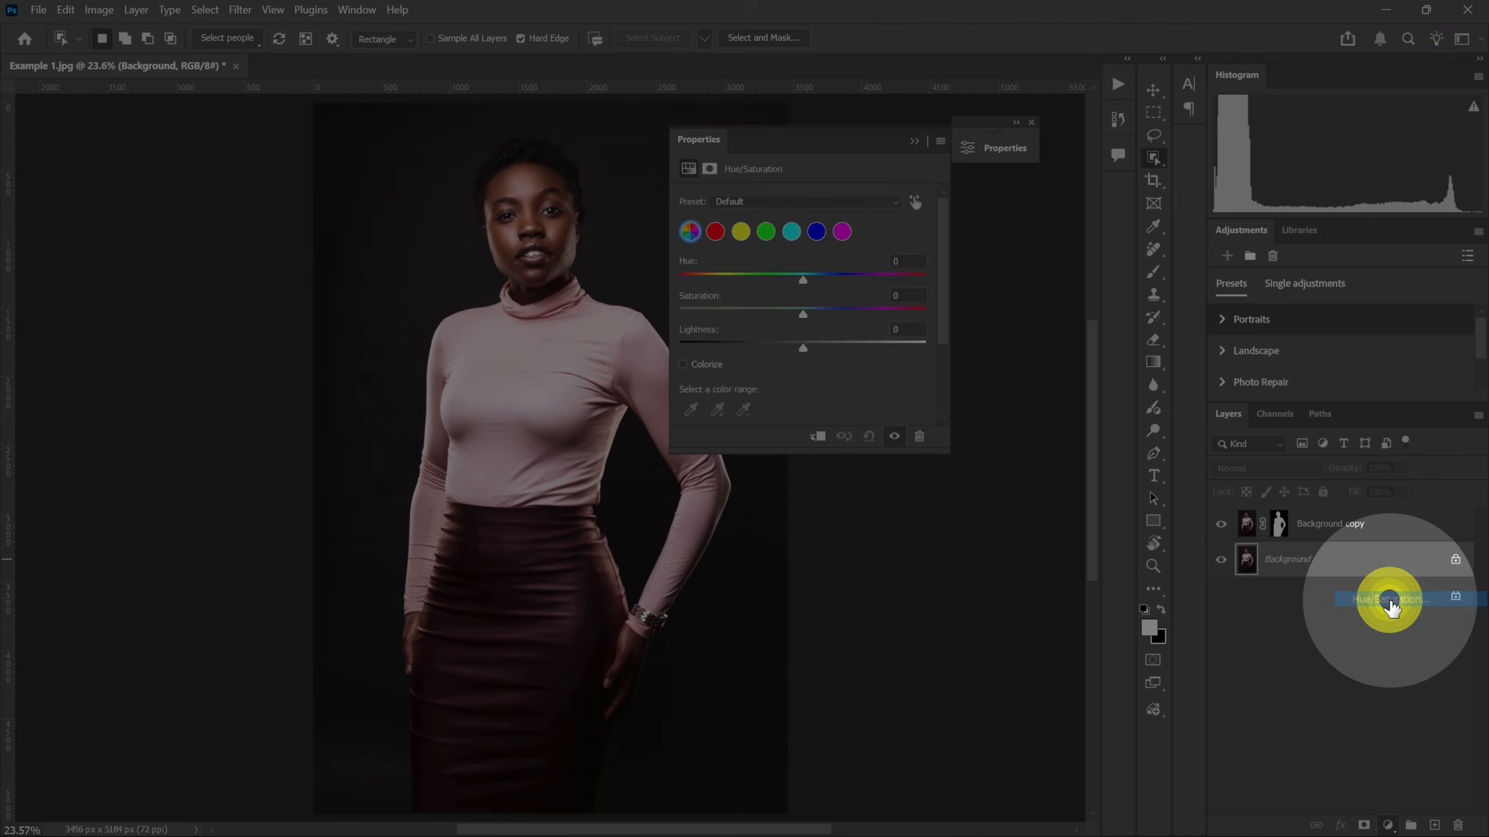
{"action": "left_click_drag", "start_coordinate": [779, 150], "coordinate": [890, 150]}
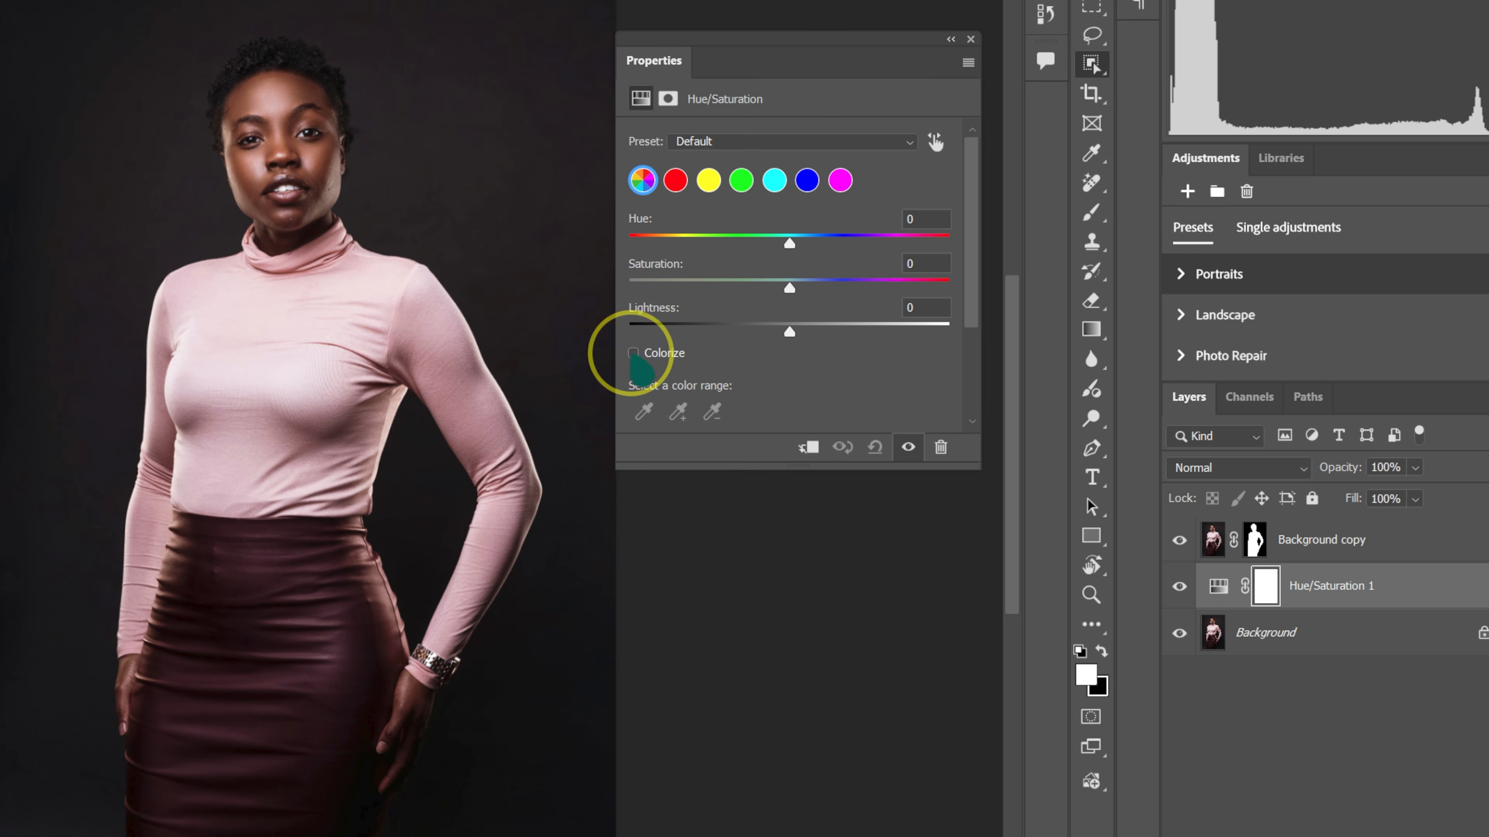
- Colorize the backdrop teal with Hue 180, Saturation 100 and Lightness -40 in the Hue/Saturation adjustment
{"action": "left_click", "coordinate": [634, 354]}
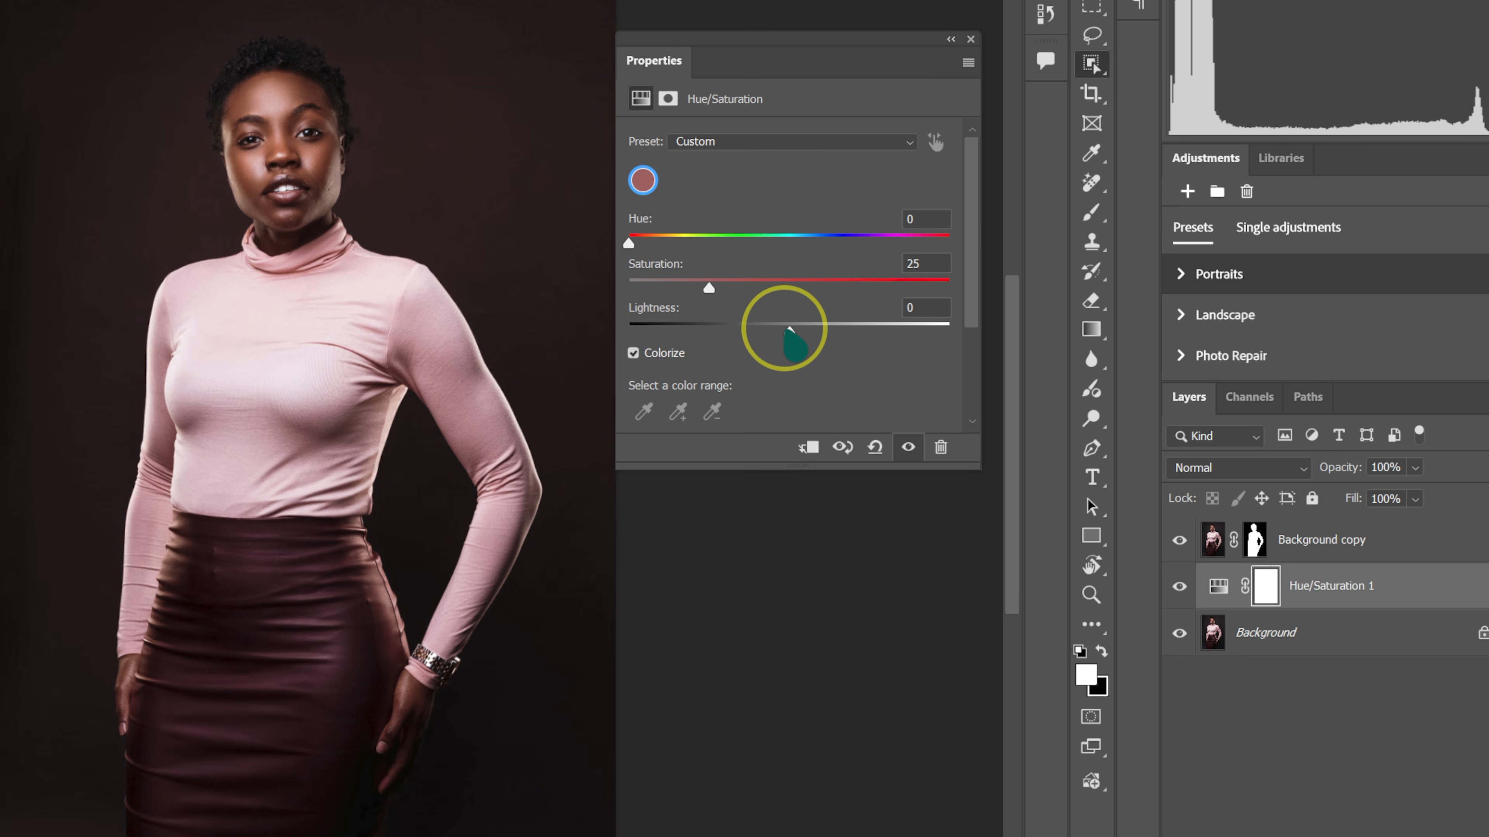
{"action": "left_click_drag", "start_coordinate": [786, 332], "coordinate": [989, 276]}
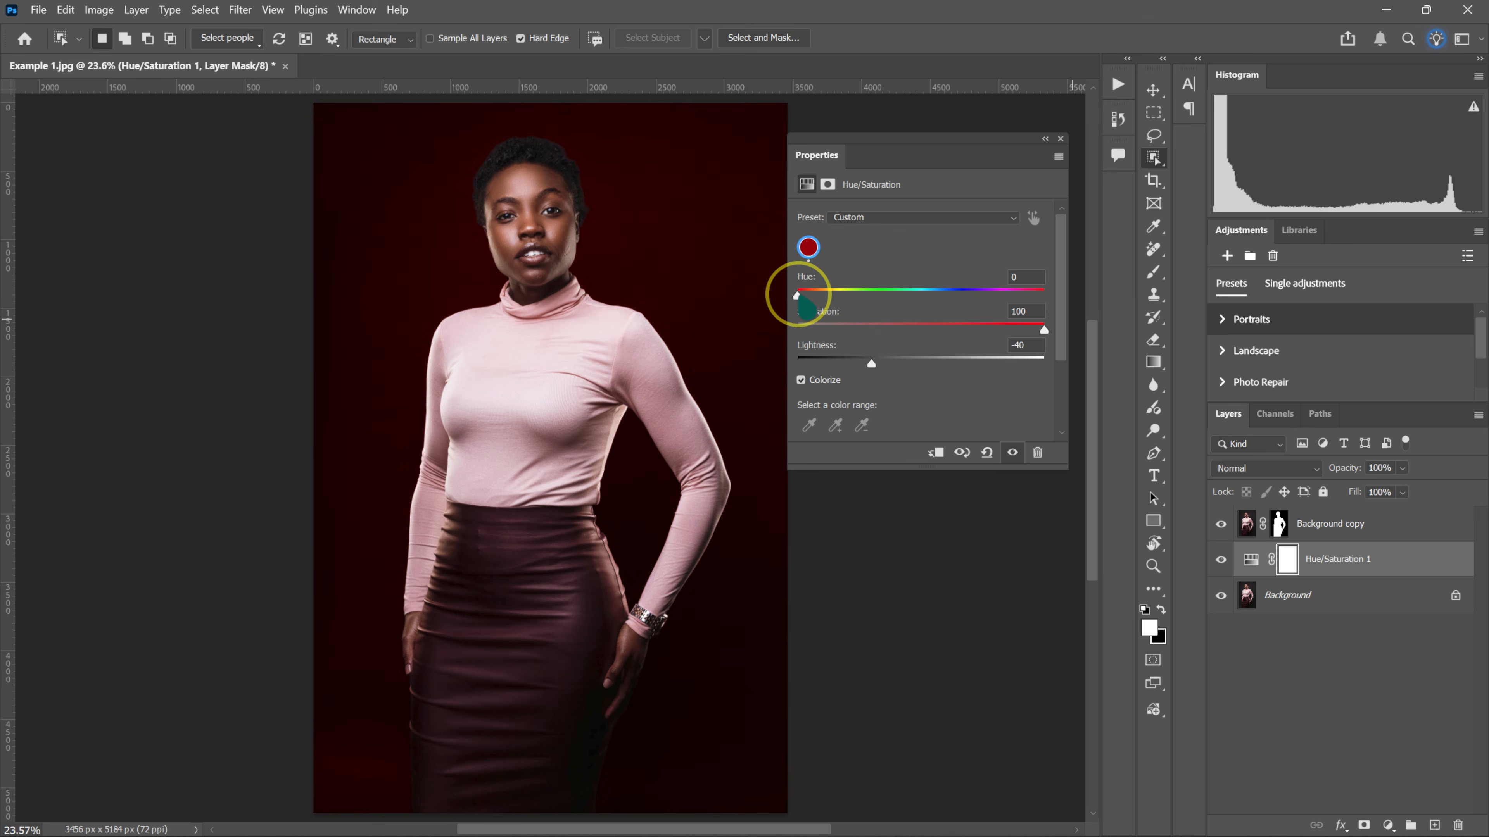
{"action": "left_click_drag", "start_coordinate": [630, 241], "coordinate": [718, 244]}
{"action": "left_click_drag", "start_coordinate": [867, 292], "coordinate": [909, 292]}
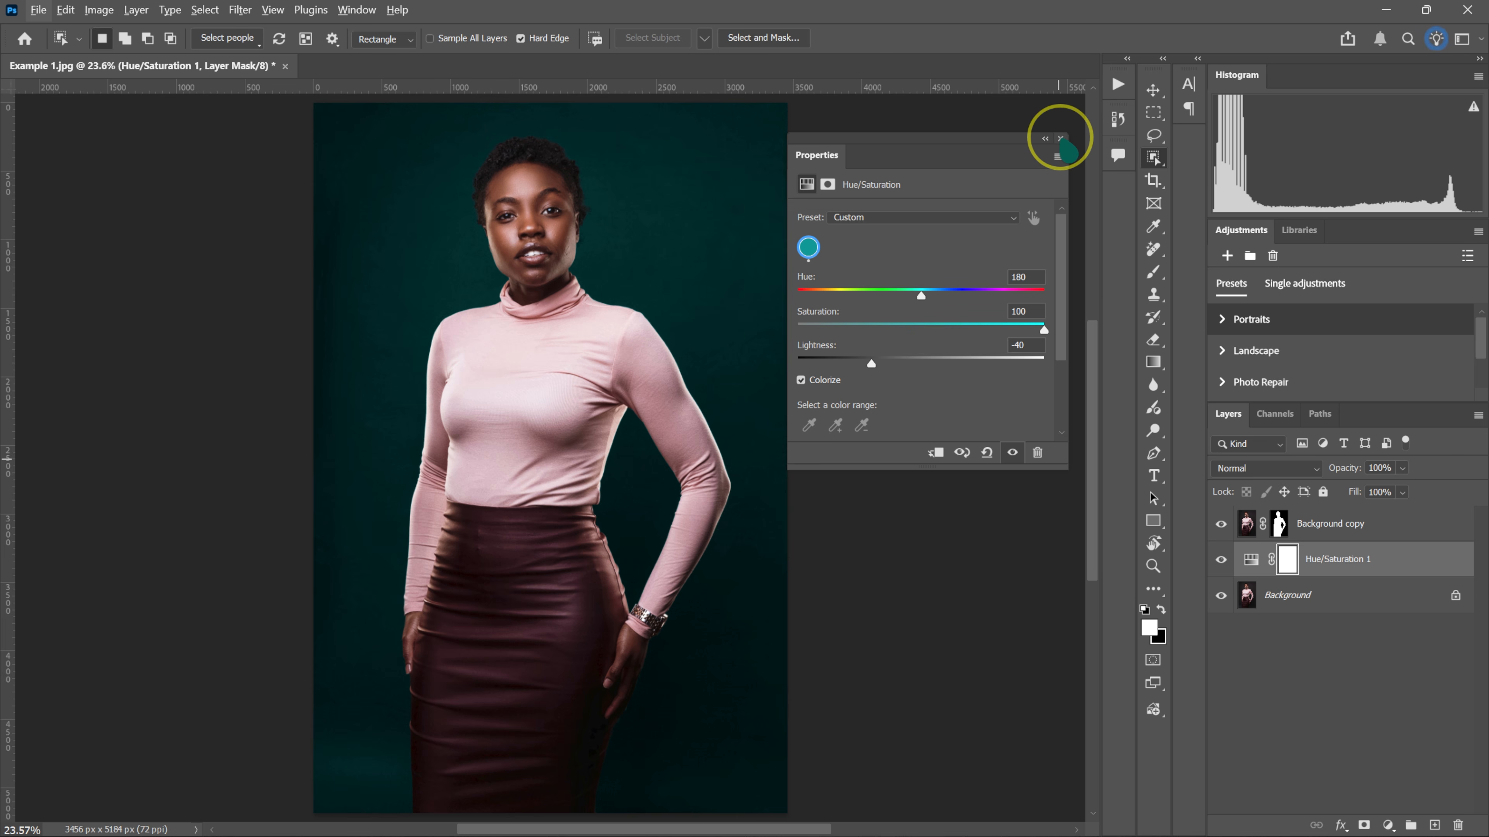
{"action": "left_click", "coordinate": [1061, 140]}
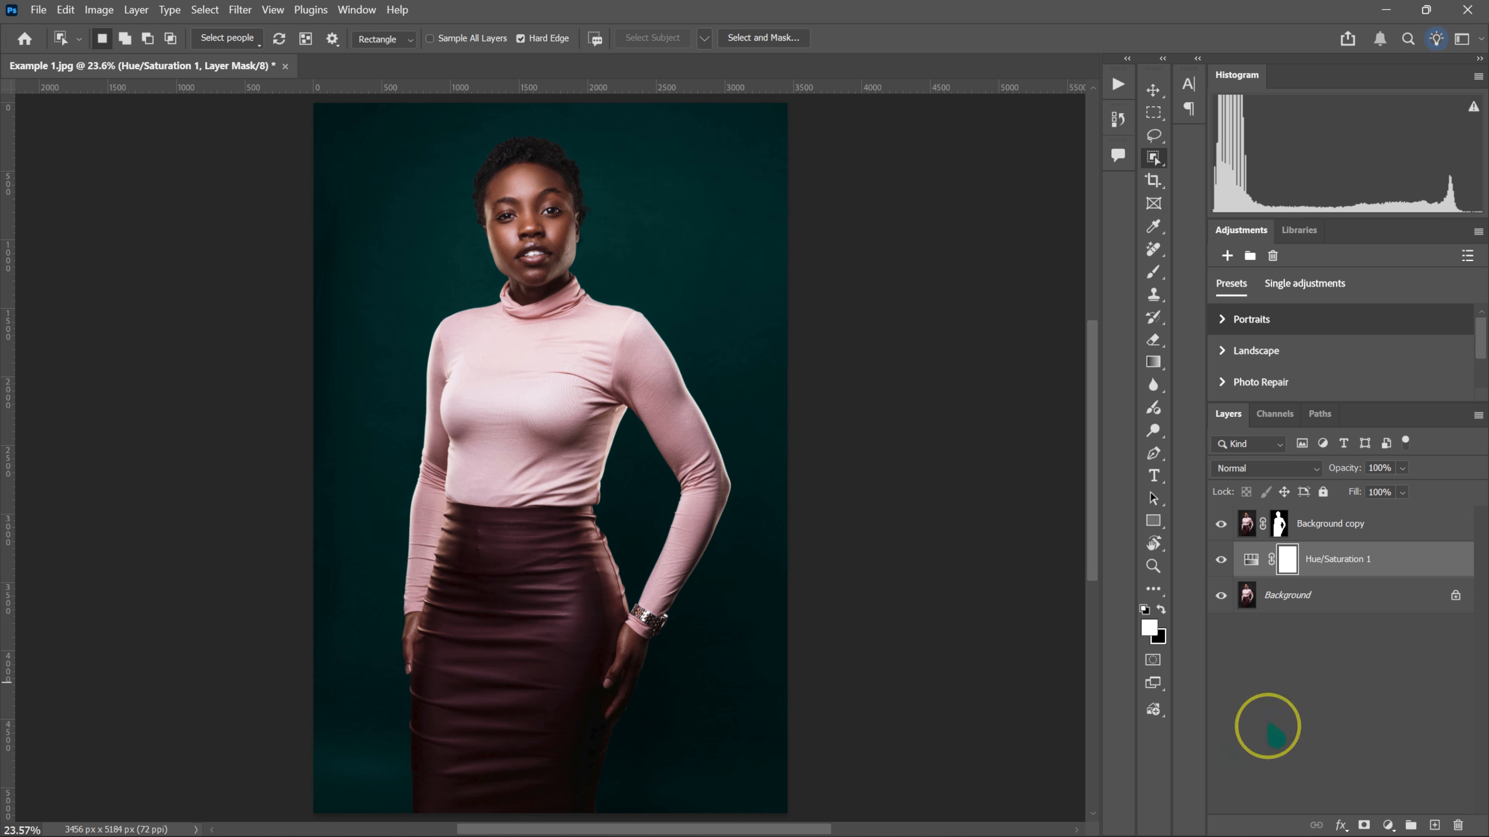
- Compare the photo with and without the Hue/Saturation adjustment and leave that layer hidden
{"action": "left_click", "coordinate": [1221, 561]}
{"action": "left_click", "coordinate": [1221, 562]}
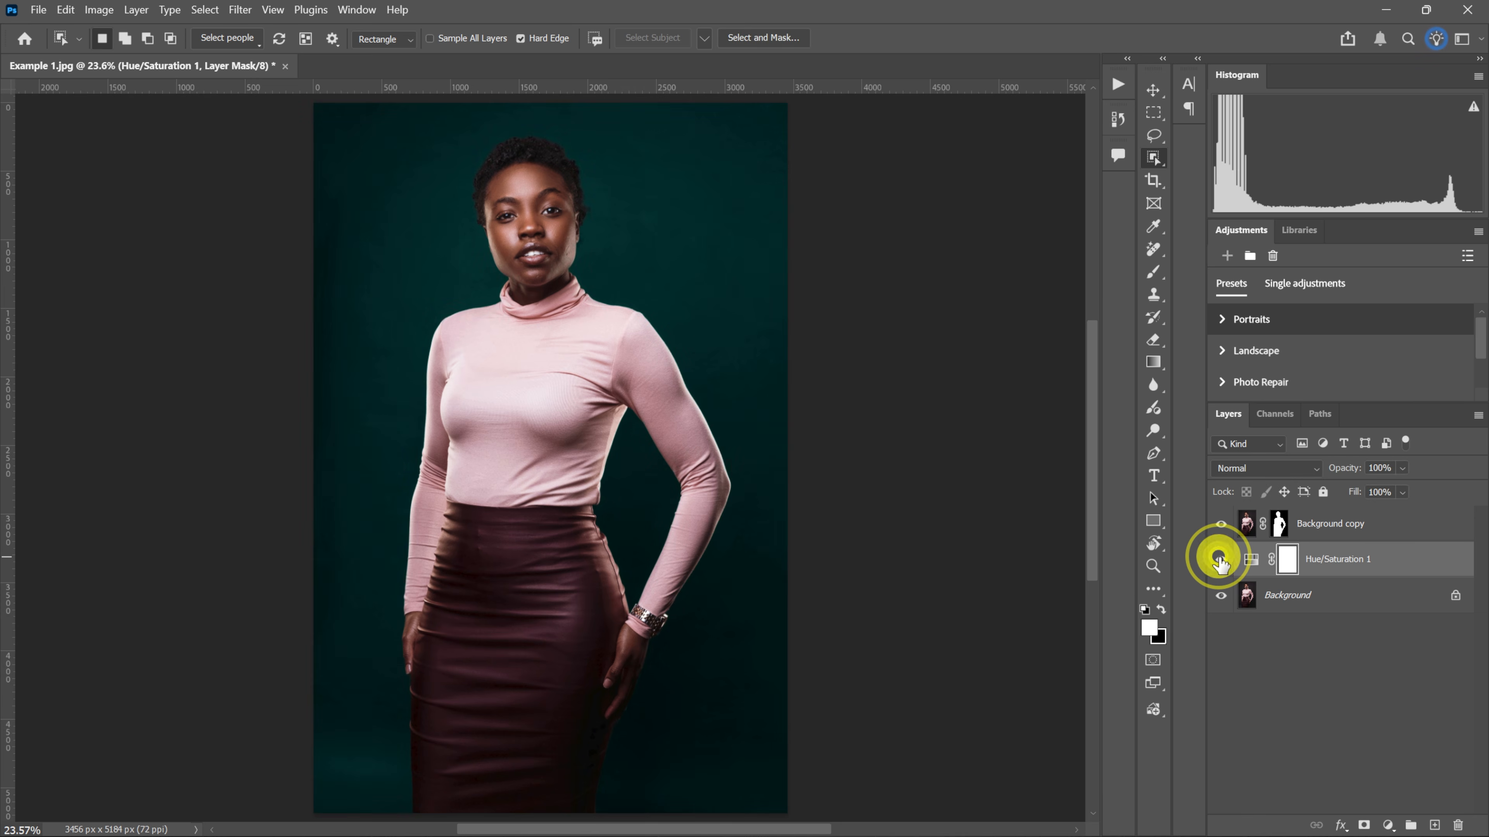
{"action": "left_click", "coordinate": [1221, 562]}
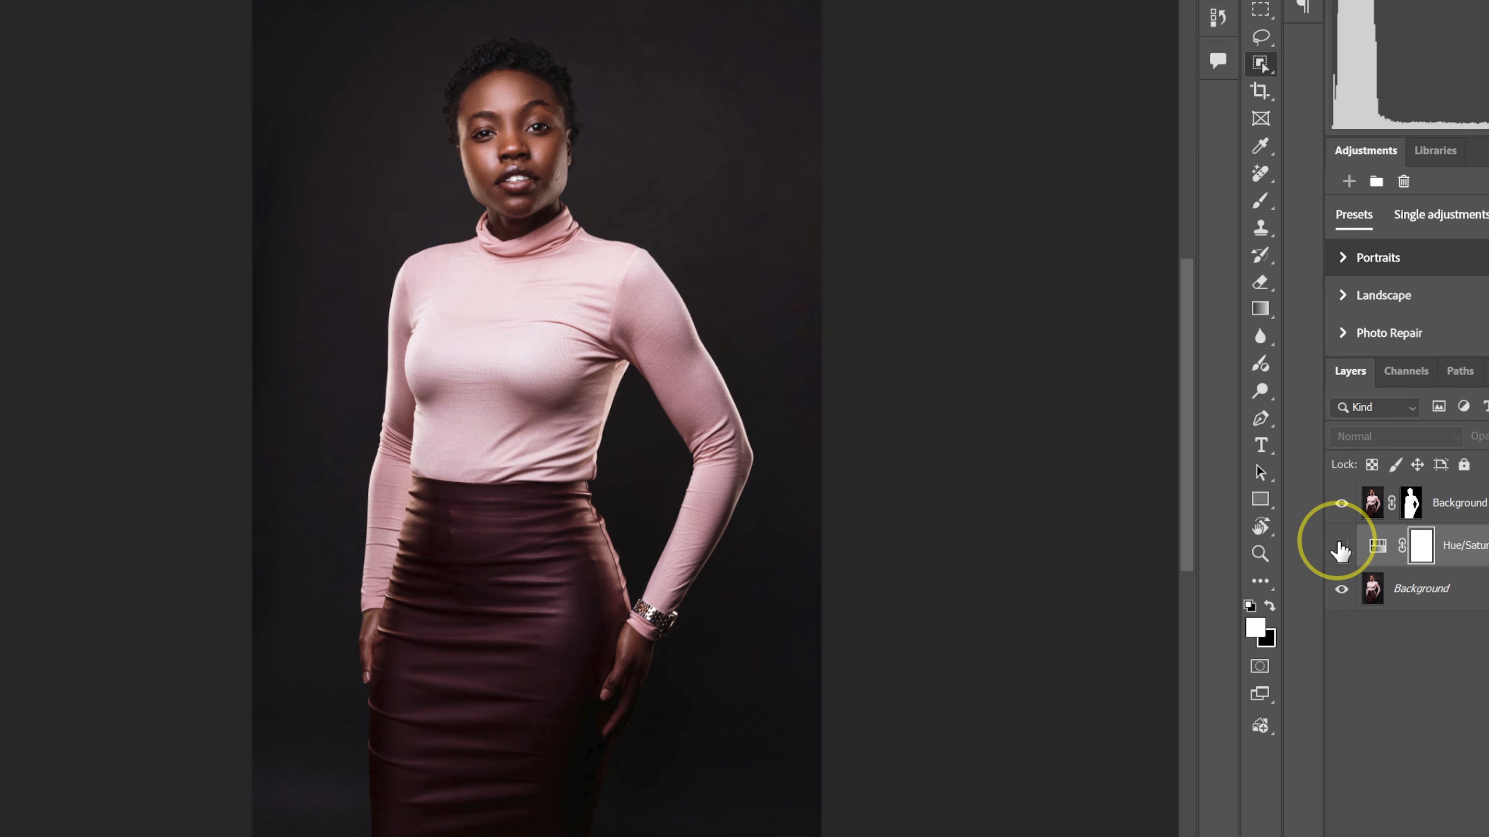
{"action": "left_click", "coordinate": [1221, 562]}
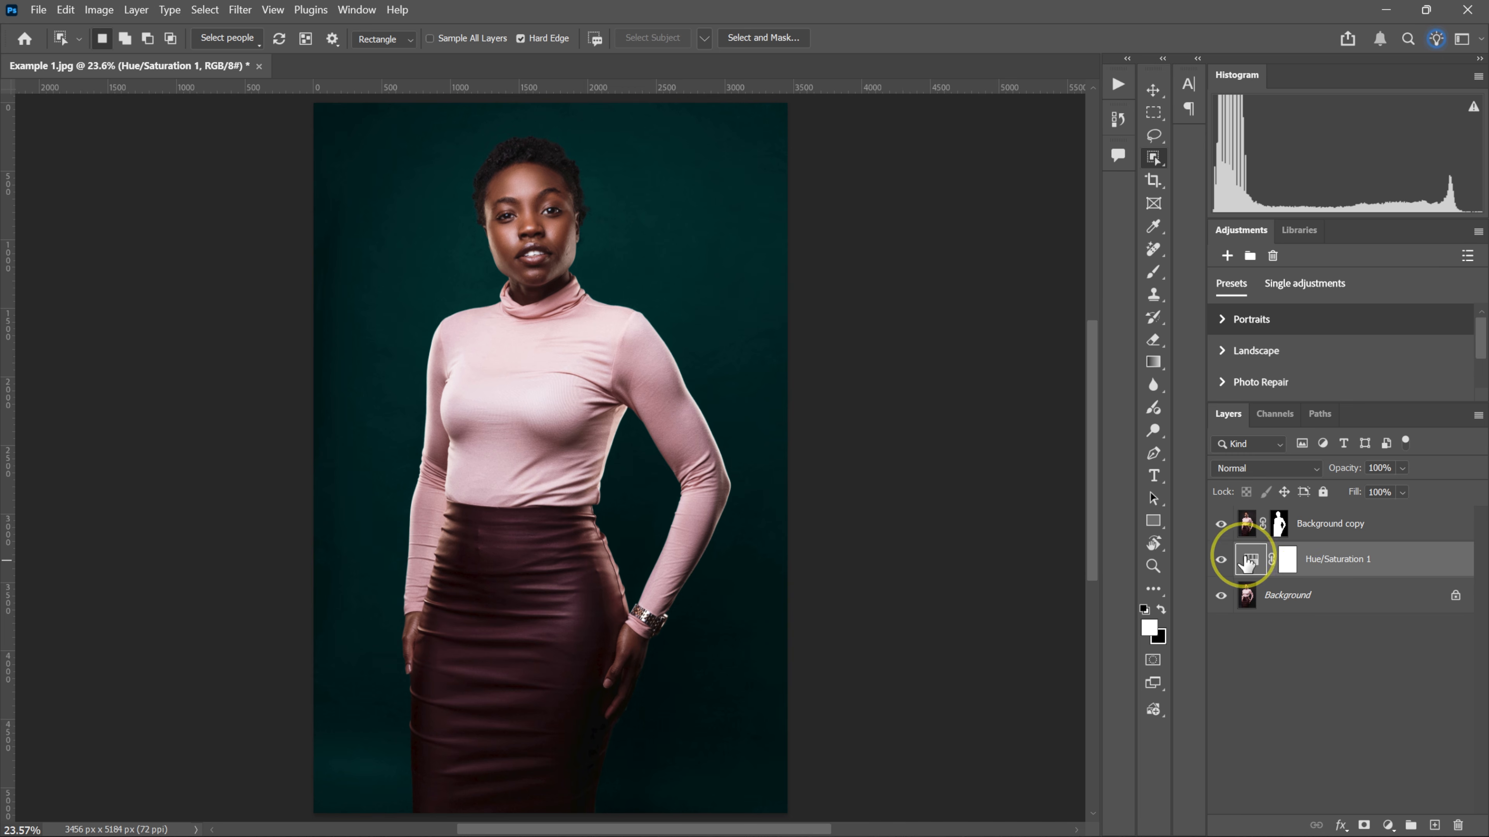
{"action": "left_click", "coordinate": [1250, 559]}
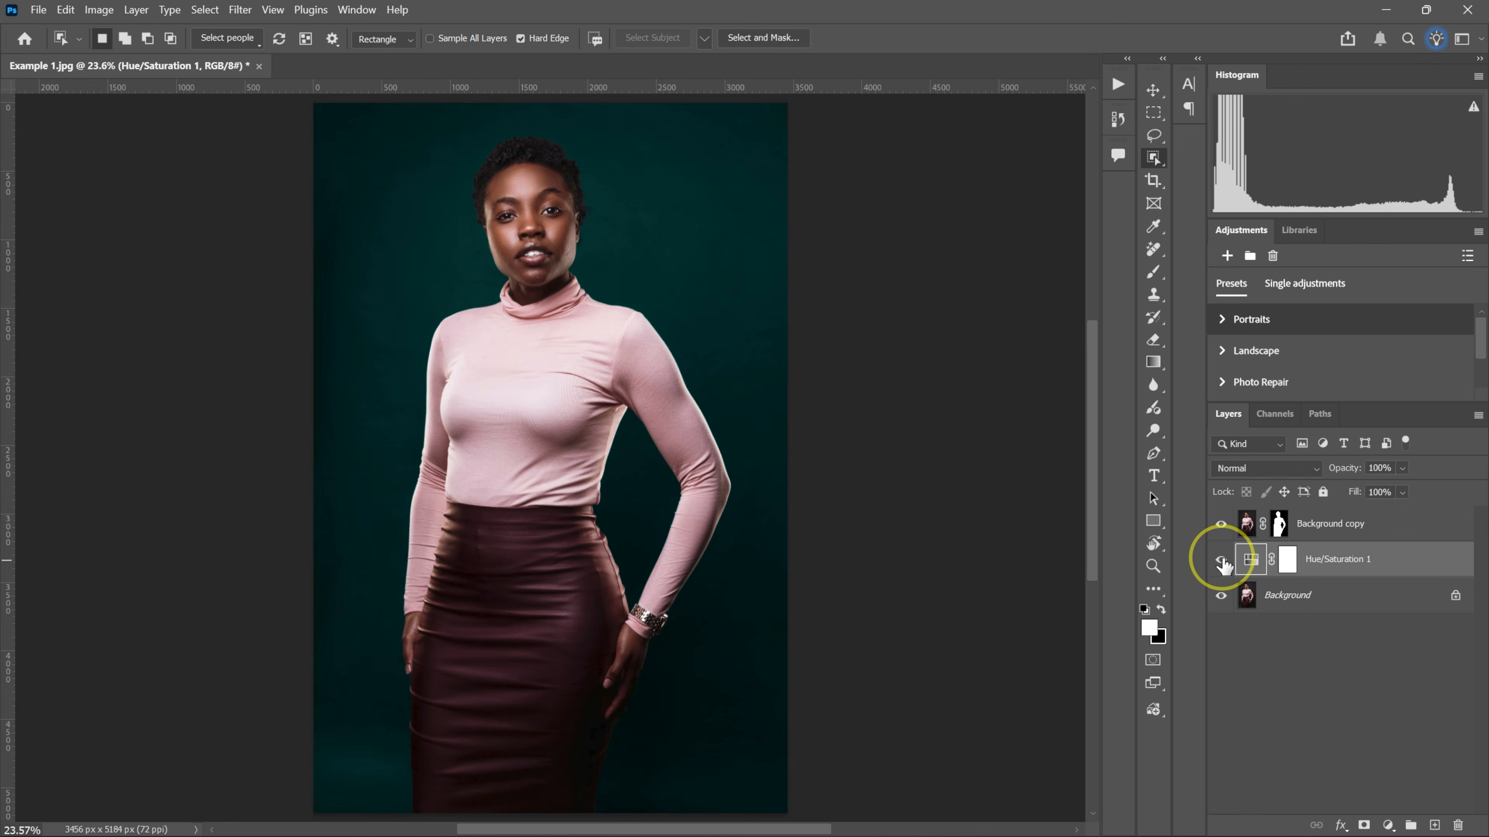
{"action": "left_click", "coordinate": [1218, 560]}
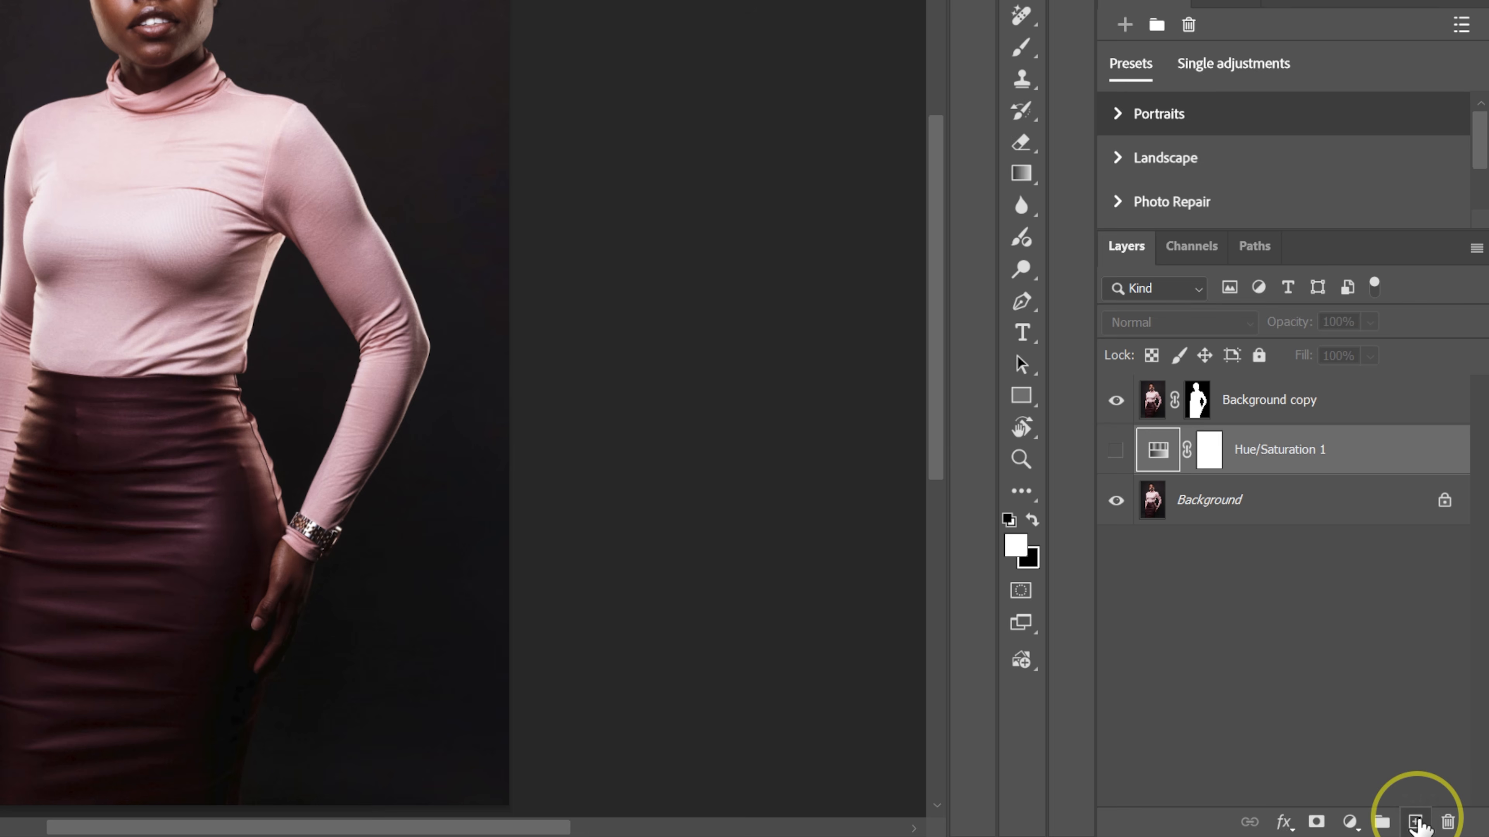
- Add a new layer above the Hue/Saturation adjustment and fill it with the teal colour 02b0ae in Normal mode at 100% opacity
{"action": "left_click", "coordinate": [1416, 823]}
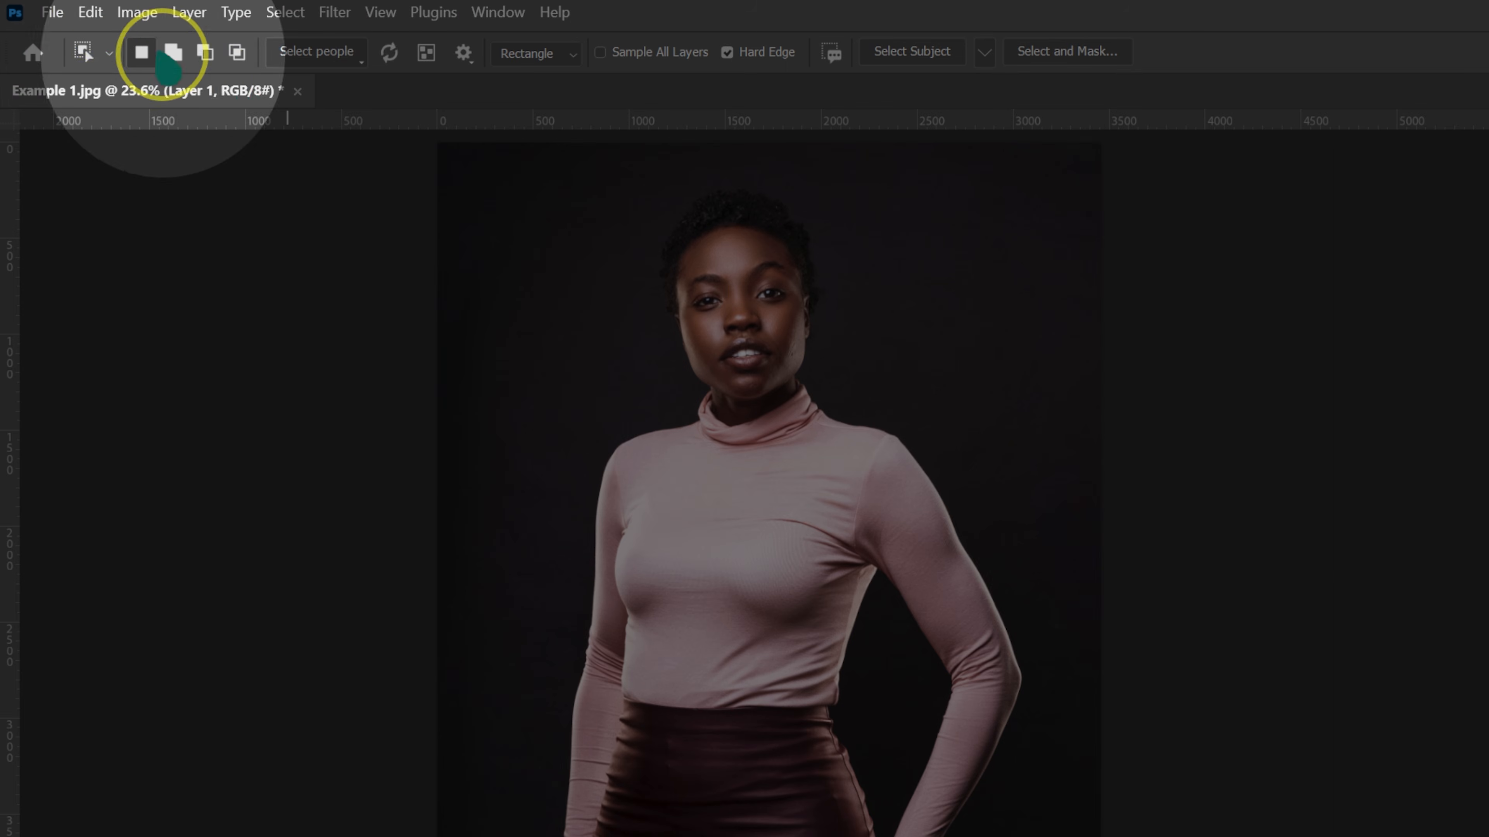
{"action": "left_click", "coordinate": [90, 11]}
{"action": "left_click", "coordinate": [149, 366]}
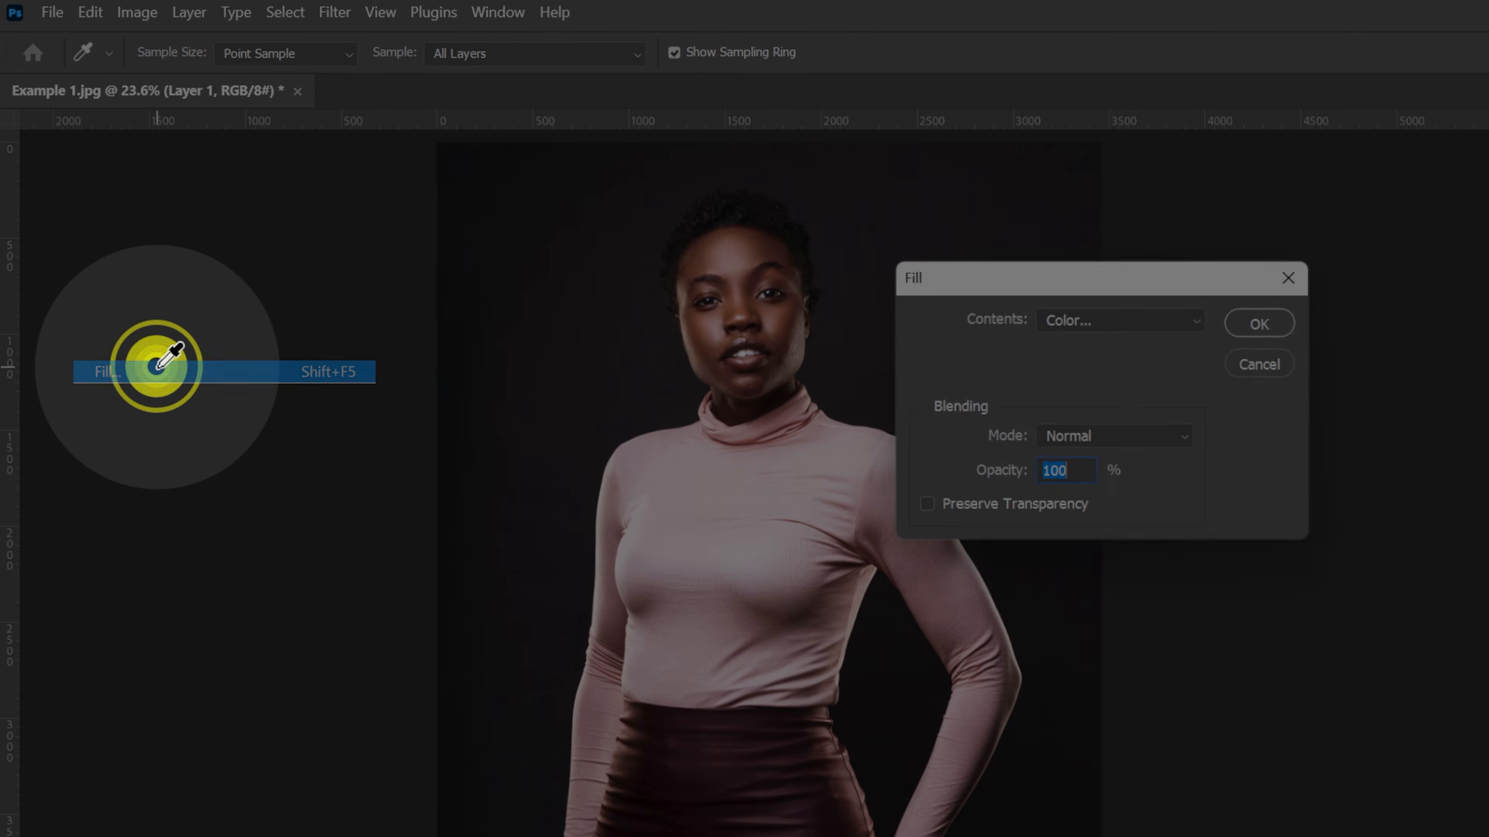
{"action": "left_click_drag", "start_coordinate": [1037, 288], "coordinate": [1180, 291]}
{"action": "left_click", "coordinate": [1240, 329]}
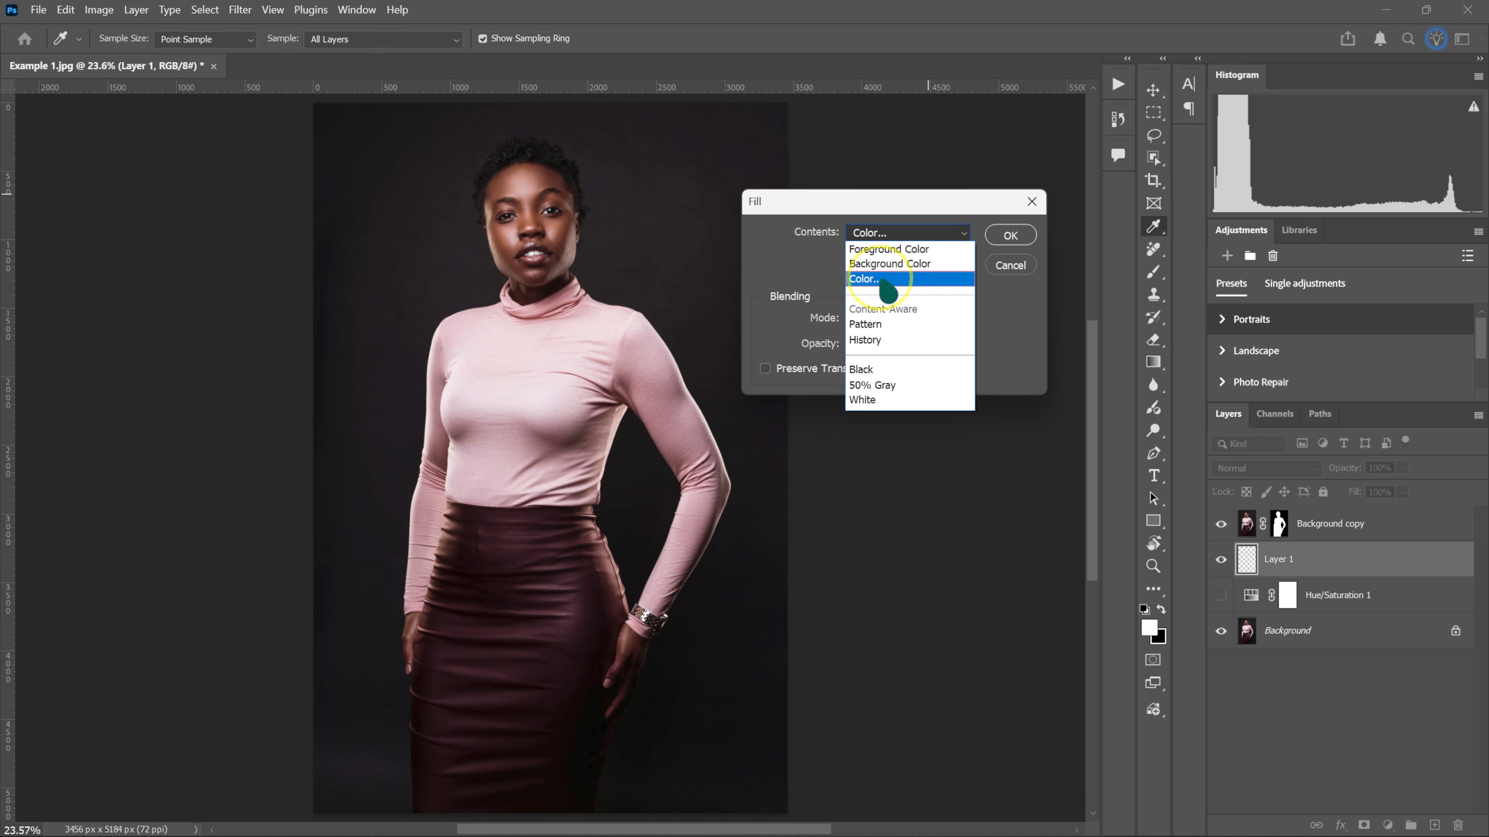
{"action": "left_click", "coordinate": [883, 280]}
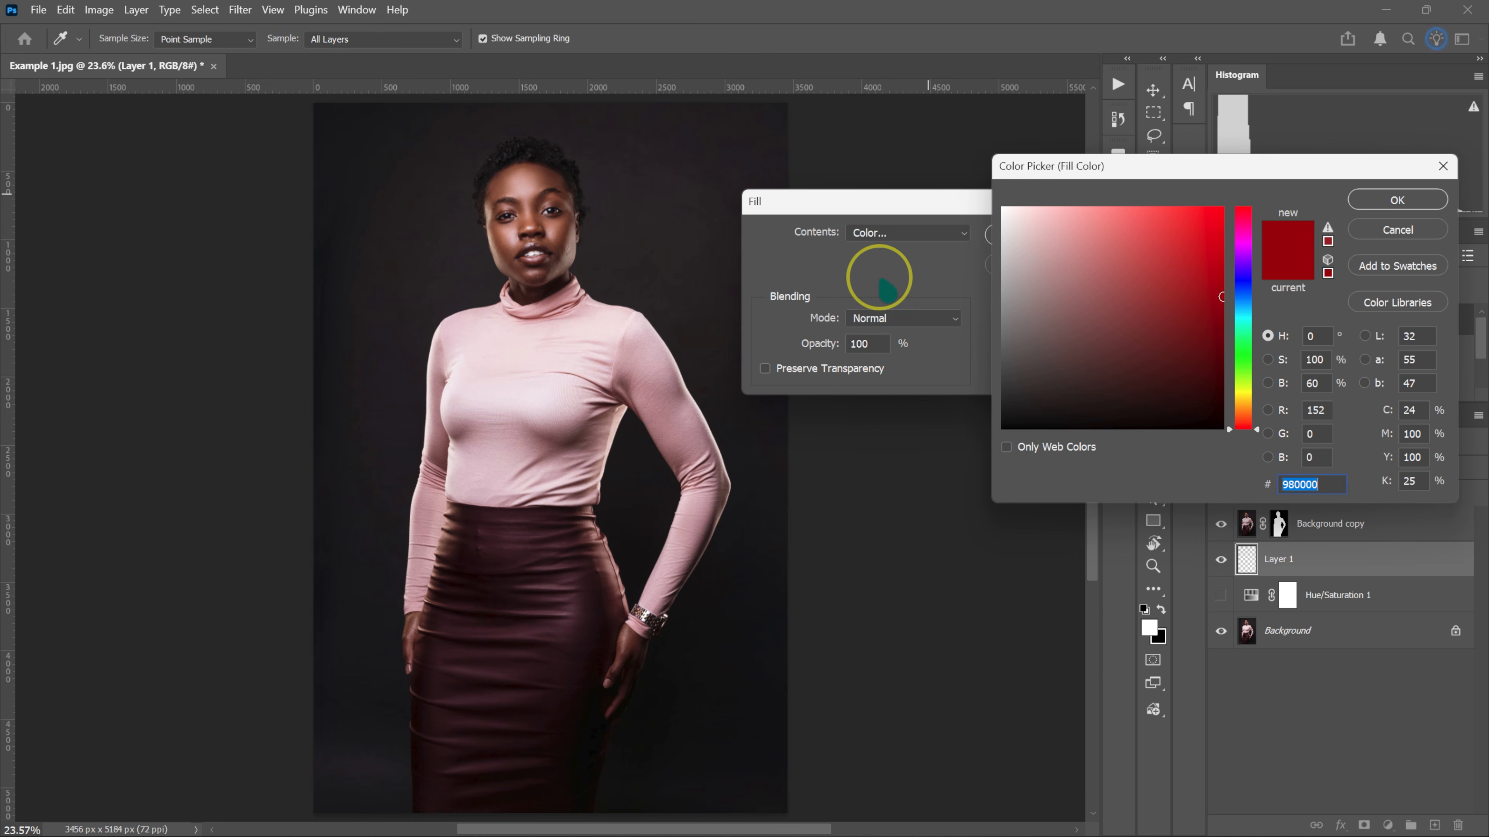
{"action": "left_click_drag", "start_coordinate": [1055, 157], "coordinate": [877, 141]}
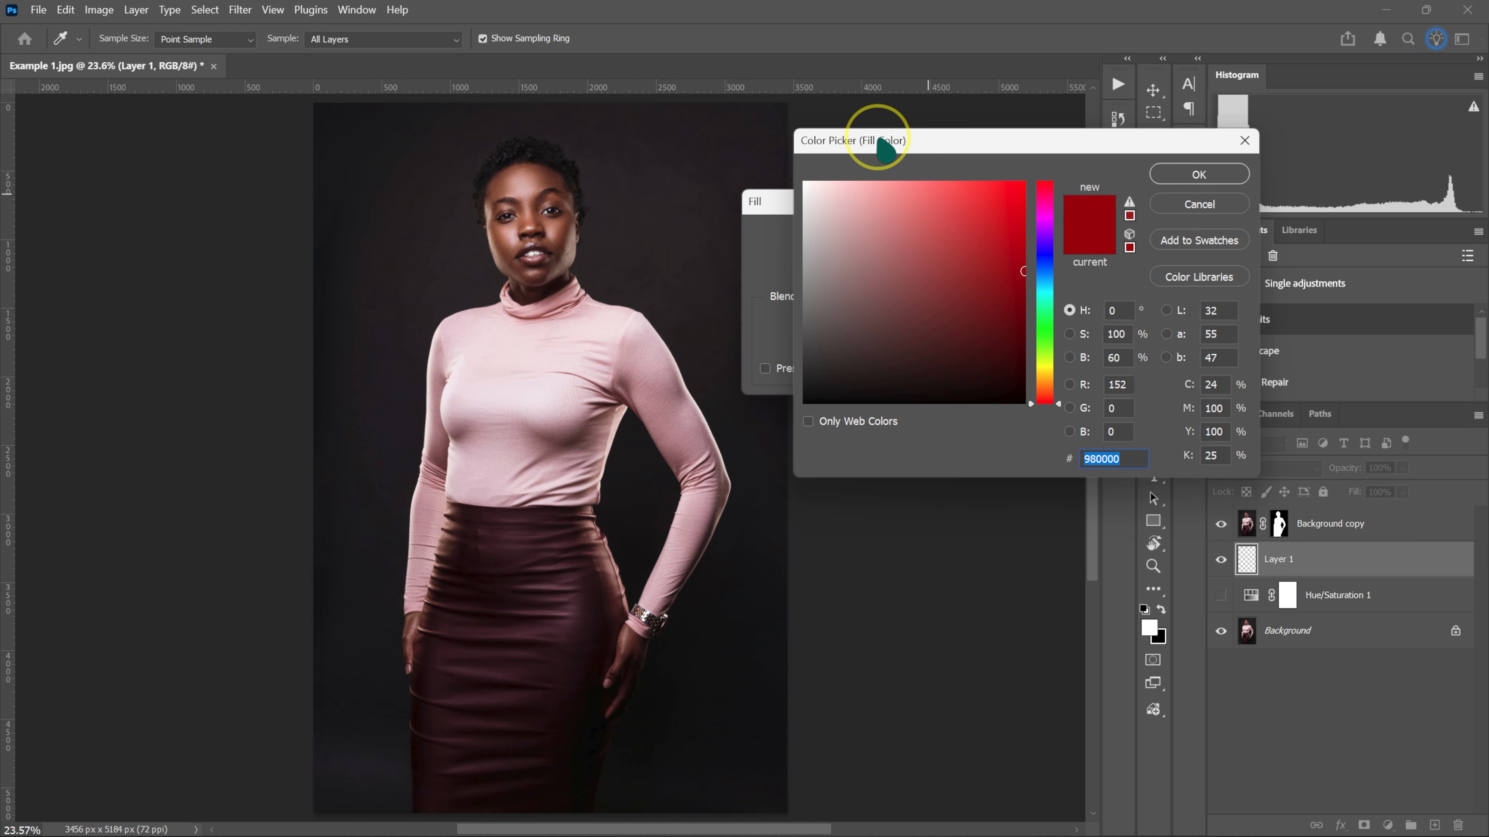
{"action": "mouse_move", "coordinate": [1044, 293]}
{"action": "left_mouse_down"}
{"action": "mouse_move", "coordinate": [1047, 281]}
{"action": "mouse_move", "coordinate": [1046, 293]}
{"action": "left_mouse_up"}
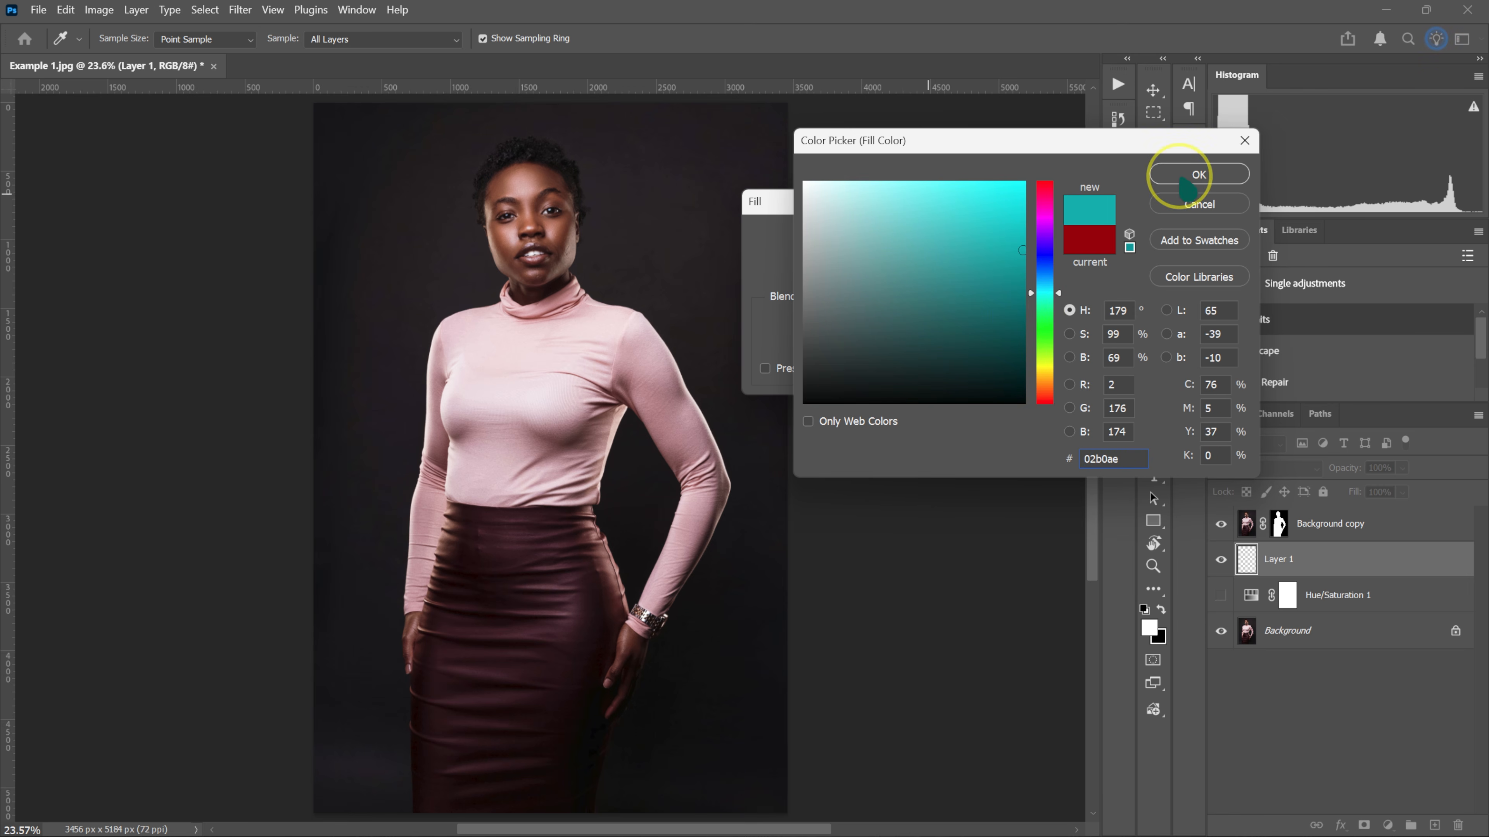
{"action": "left_click", "coordinate": [1193, 174]}
{"action": "left_click", "coordinate": [1009, 236]}
{"action": "key", "text": "w"}
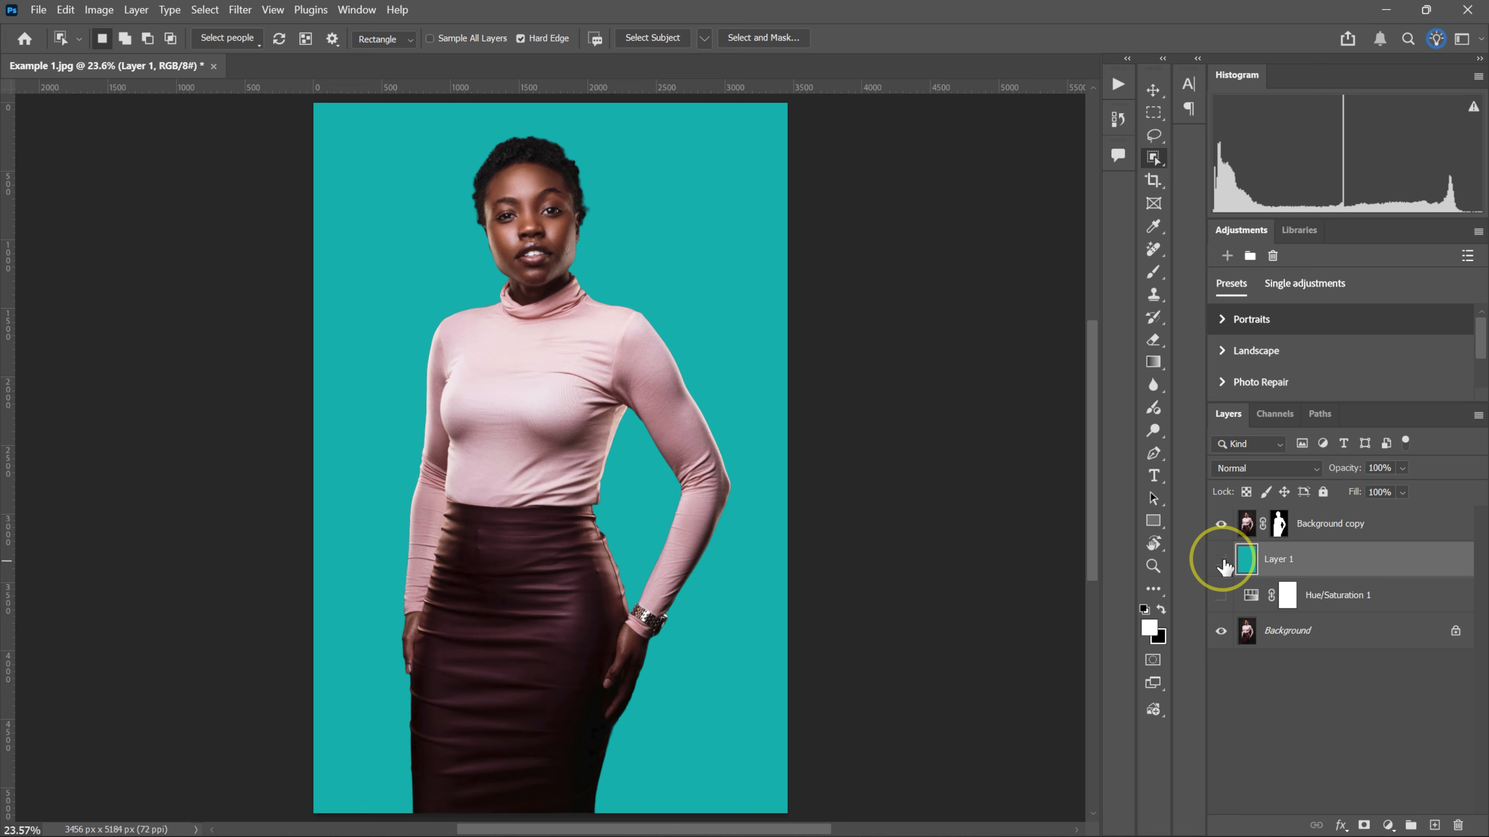
- Hide the teal layer, then add a Gradient fill layer above it and open its gradient for editing
{"action": "left_click", "coordinate": [1221, 559]}
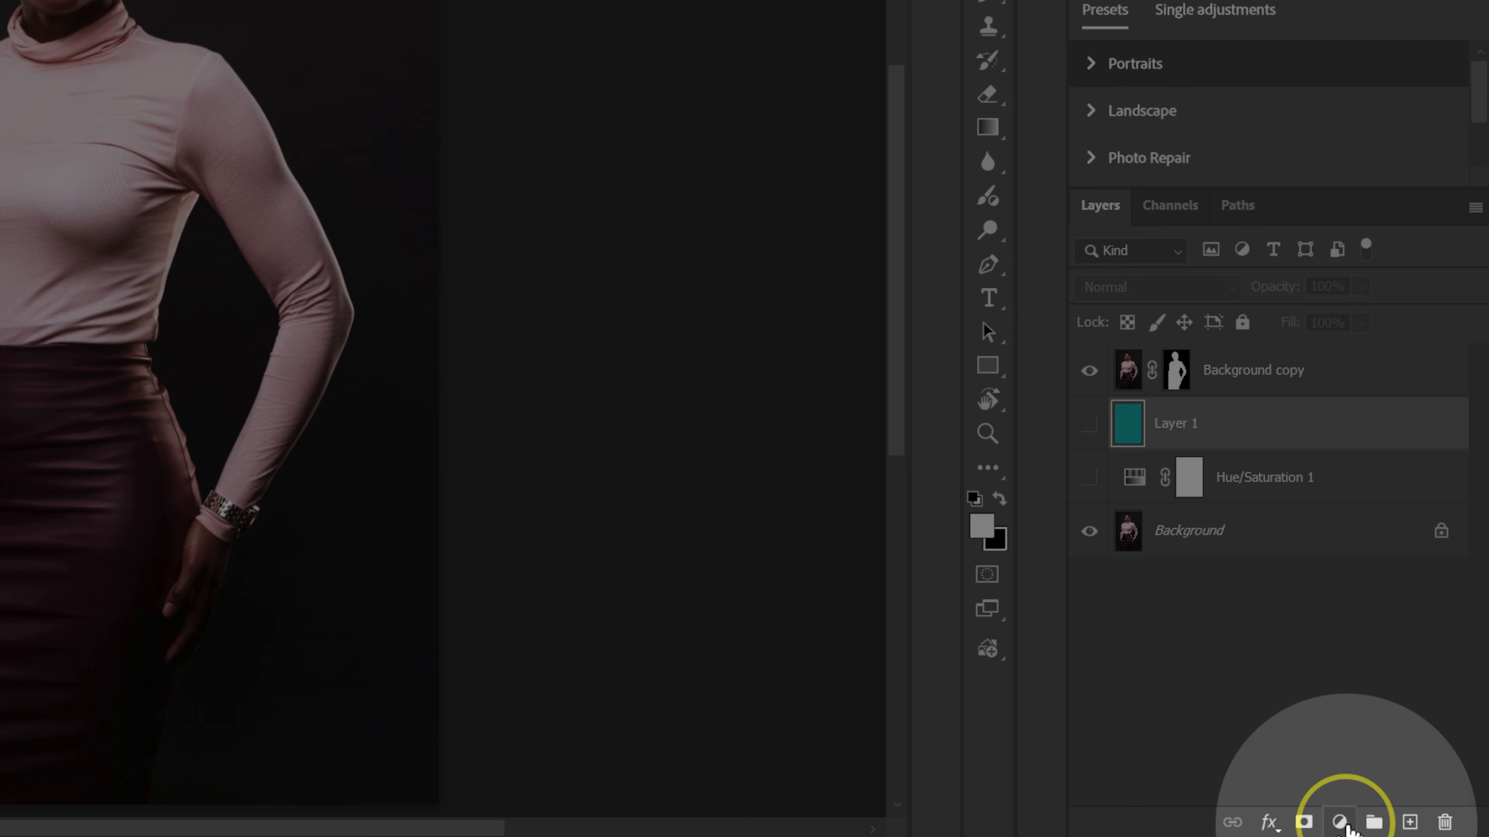
{"action": "left_click", "coordinate": [1342, 823]}
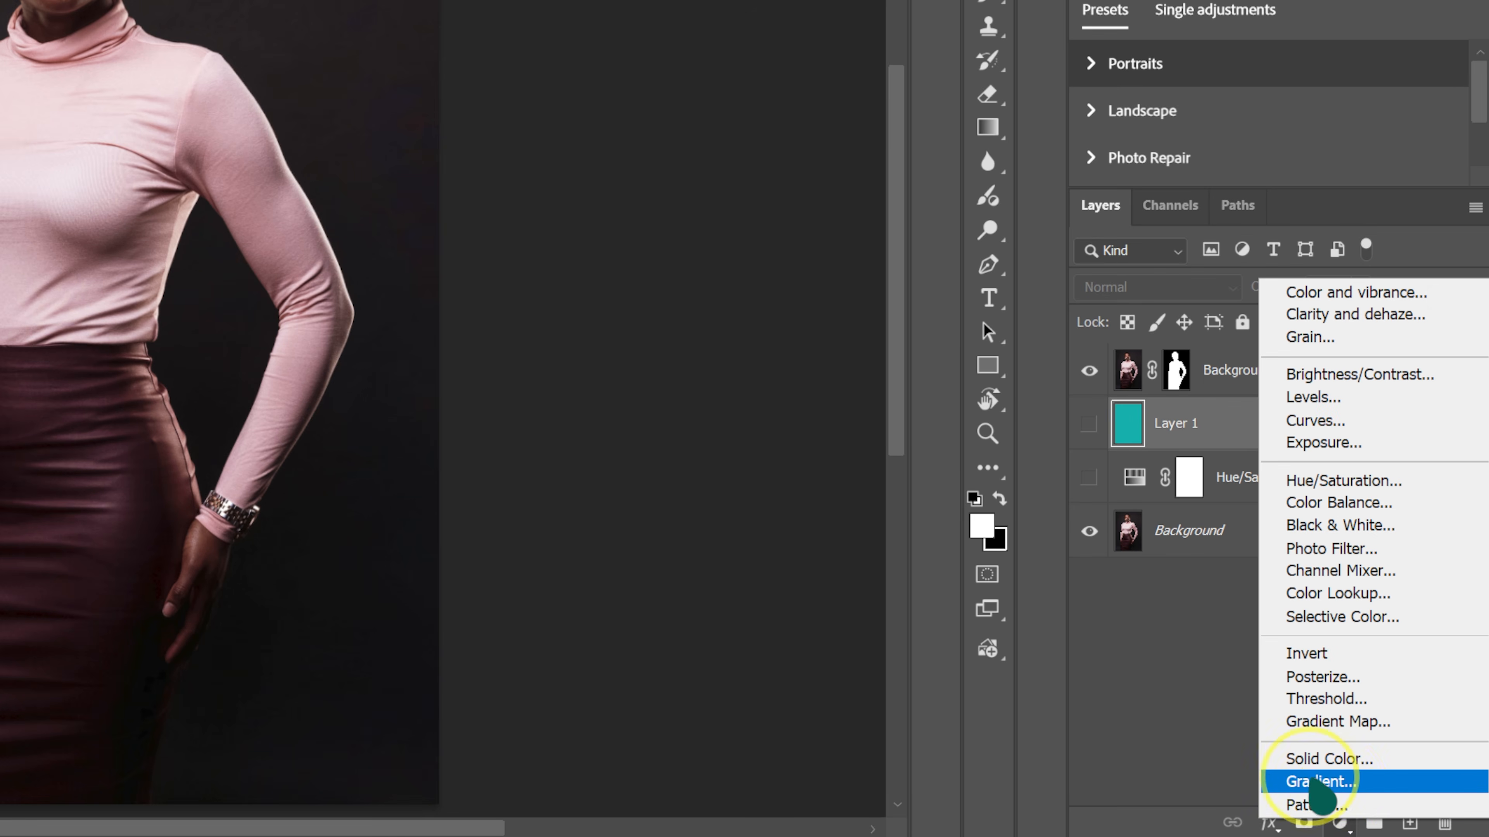
{"action": "left_click", "coordinate": [1319, 781]}
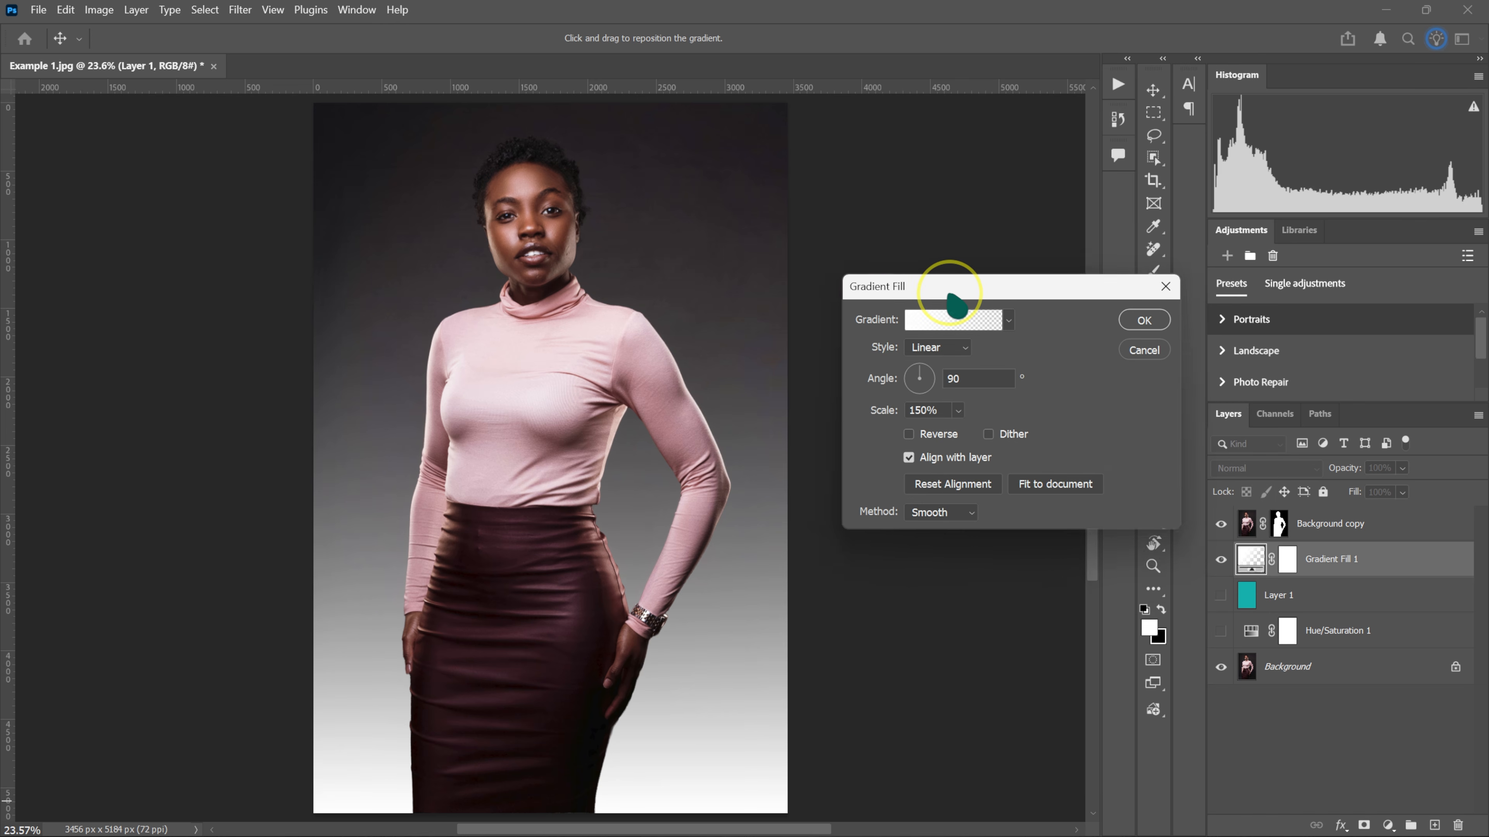
{"action": "left_click_drag", "start_coordinate": [955, 302], "coordinate": [866, 223]}
{"action": "key", "text": "alt"}
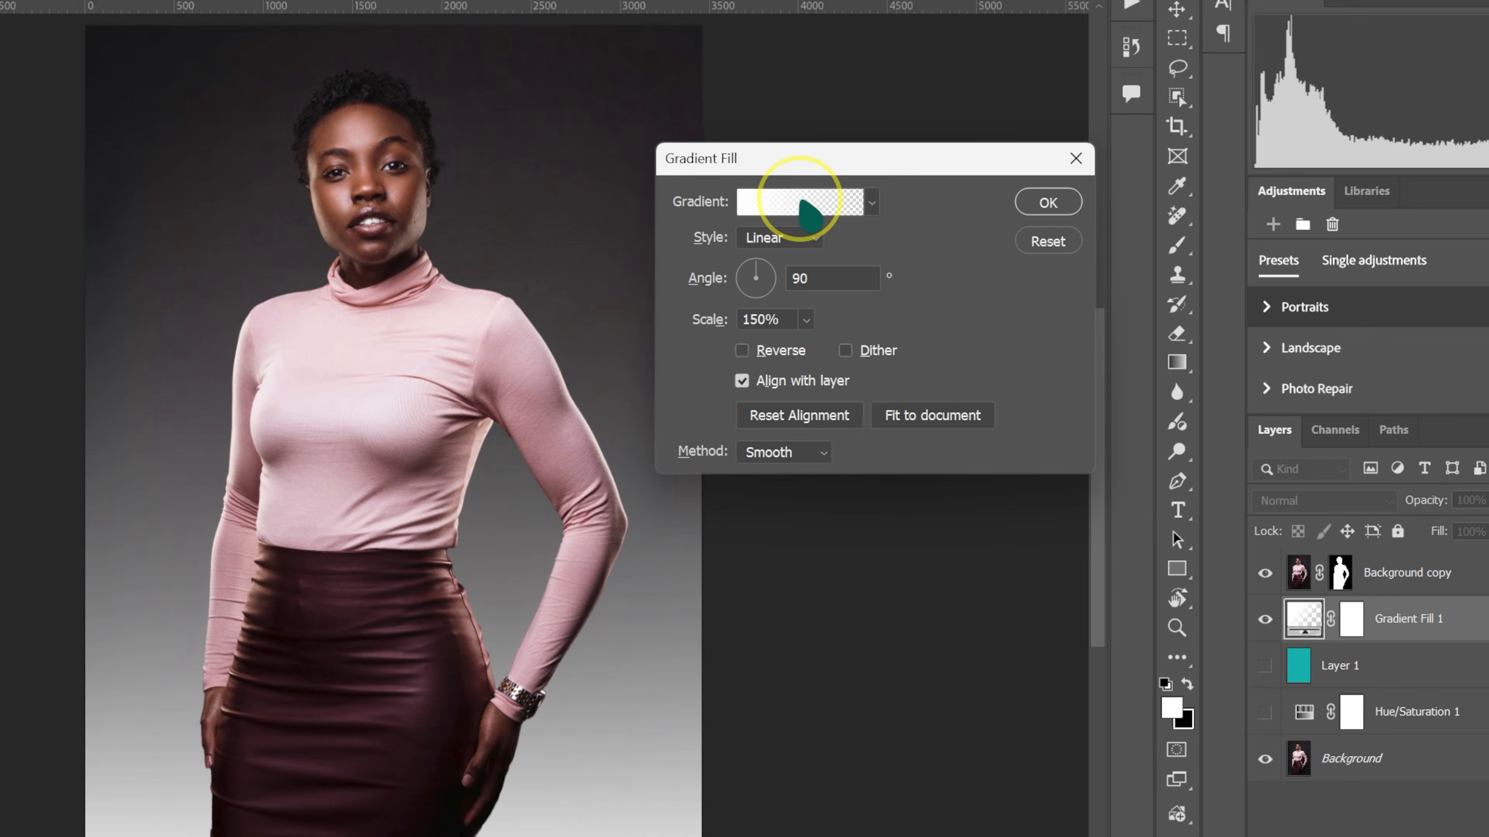
{"action": "left_click", "coordinate": [804, 204]}
{"action": "left_click_drag", "start_coordinate": [1010, 101], "coordinate": [864, 71]}
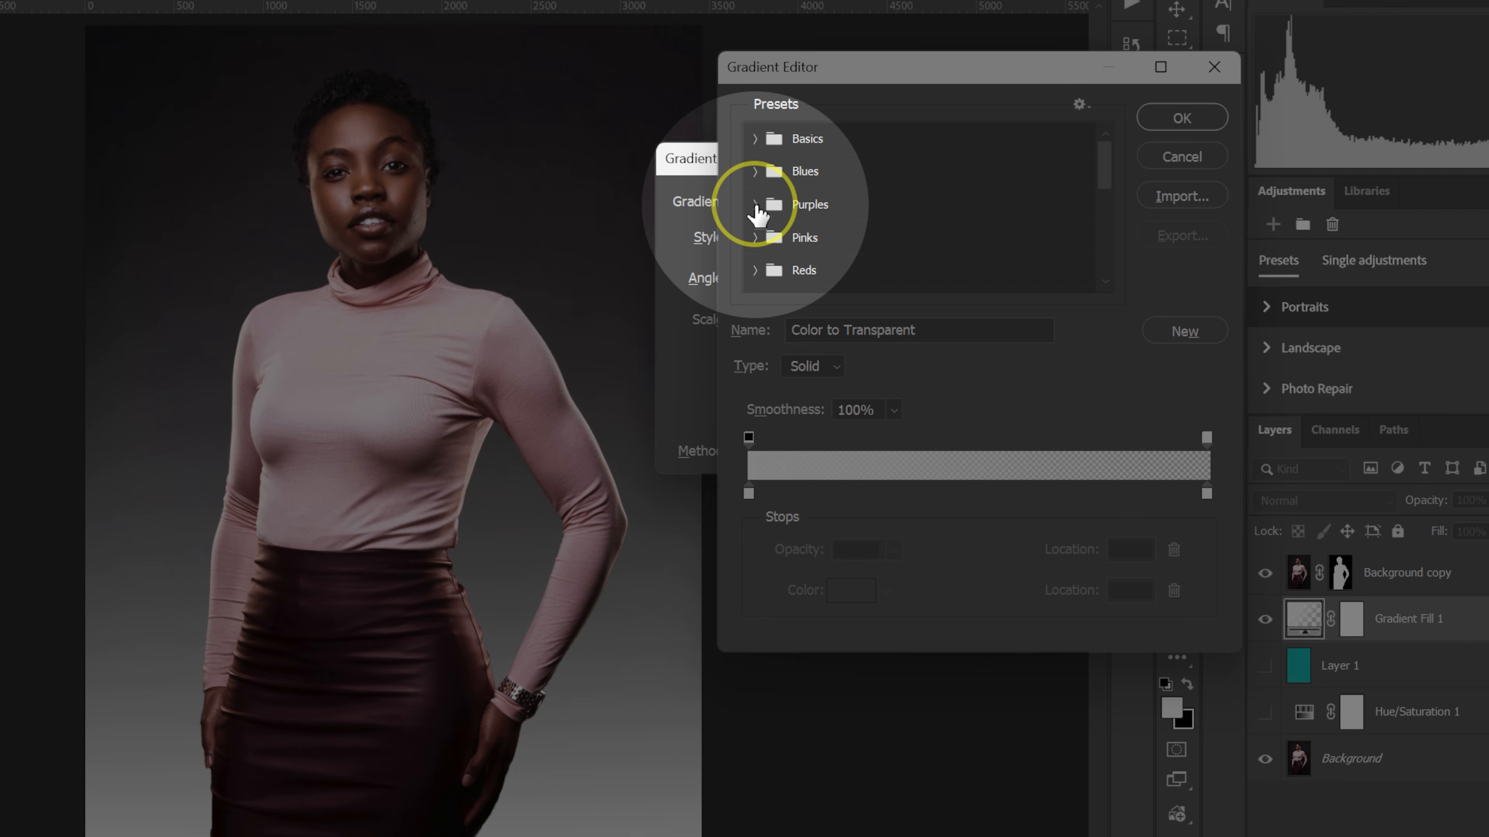
- Try several gradient presets from the Purples group on the backdrop, ending with Purple_22
{"action": "left_click", "coordinate": [756, 205]}
{"action": "left_click", "coordinate": [824, 238]}
{"action": "left_click", "coordinate": [944, 245]}
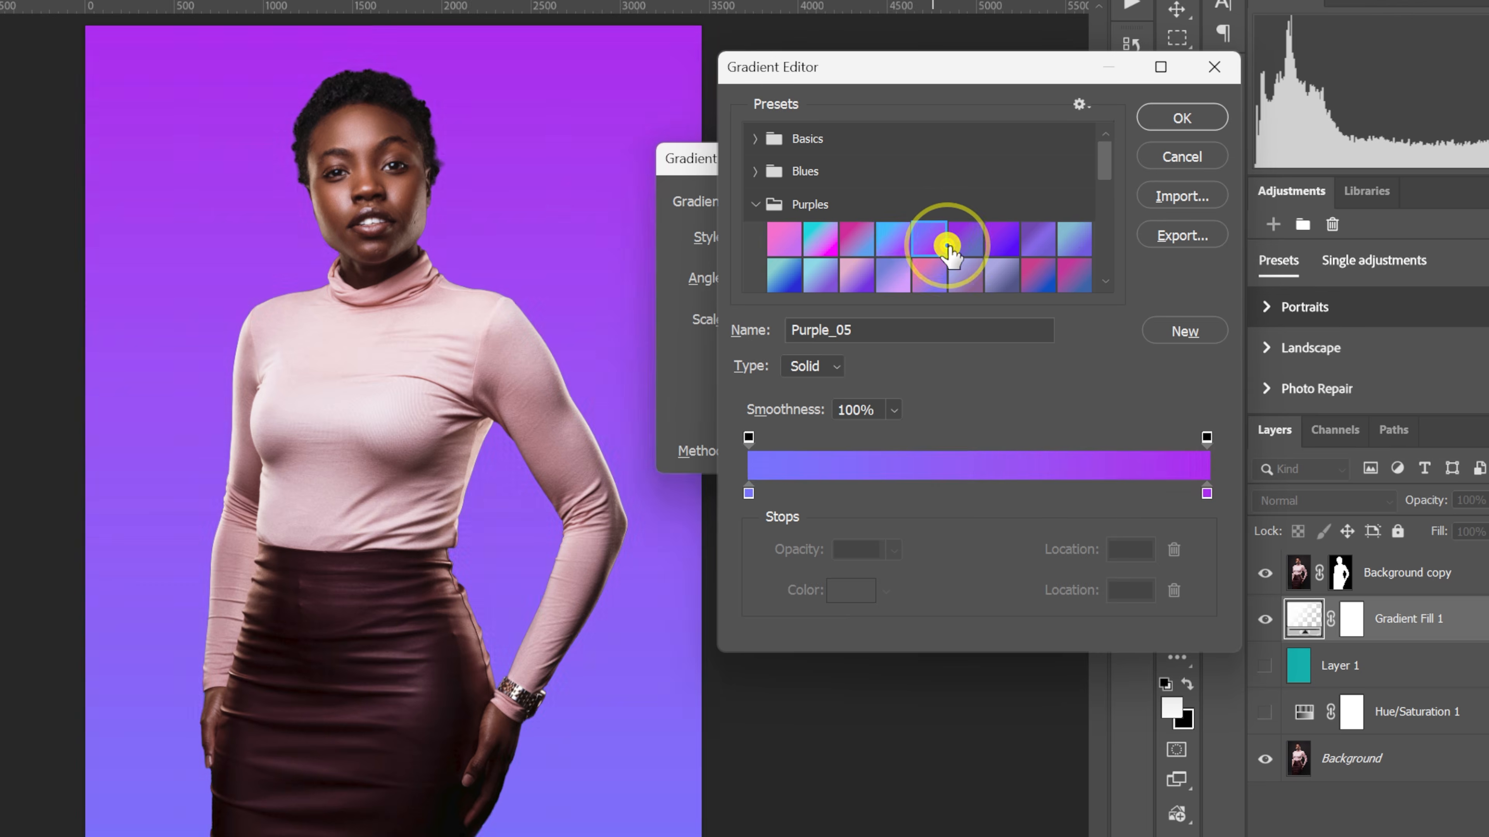
{"action": "left_click", "coordinate": [967, 243]}
{"action": "scroll", "coordinate": [991, 241], "scroll_direction": "down", "scroll_amount": 1}
{"action": "left_click", "coordinate": [1003, 234]}
{"action": "left_click", "coordinate": [1037, 232]}
{"action": "left_click", "coordinate": [1073, 229]}
{"action": "left_click", "coordinate": [891, 276]}
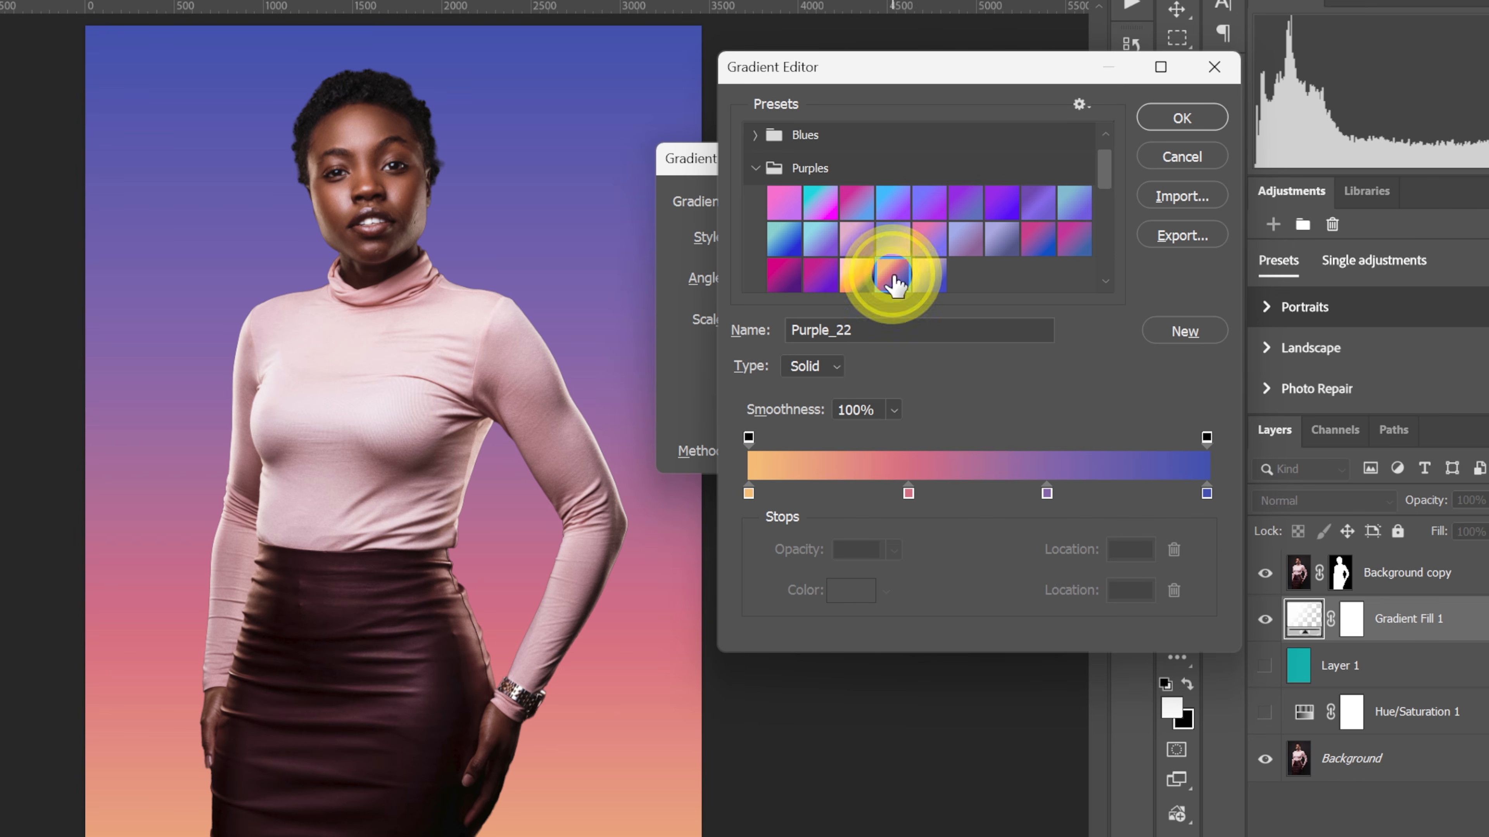
{"action": "scroll", "coordinate": [897, 285], "scroll_direction": "down", "scroll_amount": 3}
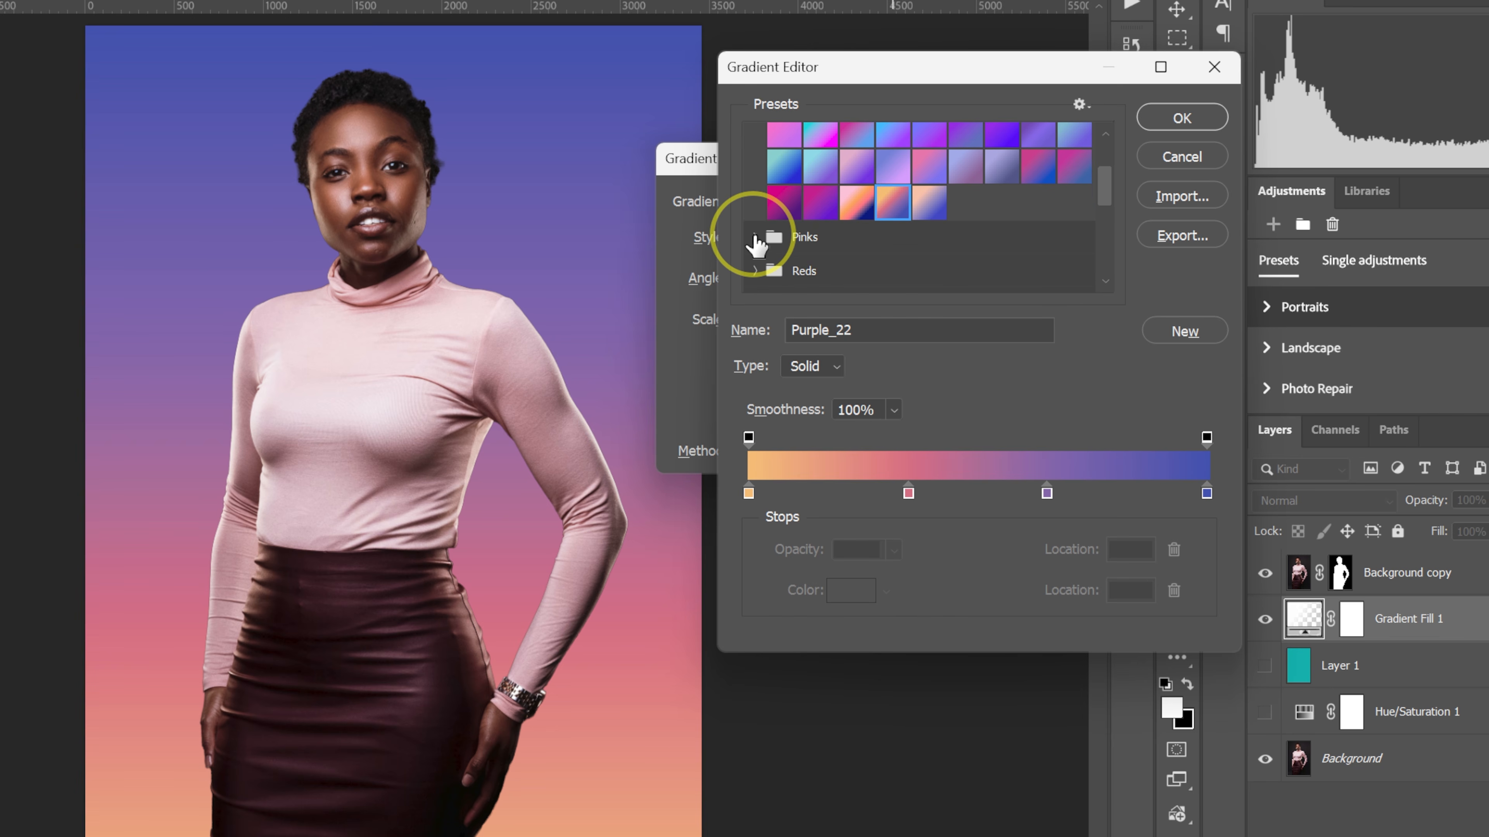
- Try the presets in the Pinks group and choose Pink_17 for the backdrop gradient
{"action": "left_click", "coordinate": [755, 237]}
{"action": "scroll", "coordinate": [756, 241], "scroll_direction": "down", "scroll_amount": 3}
{"action": "left_click", "coordinate": [851, 251]}
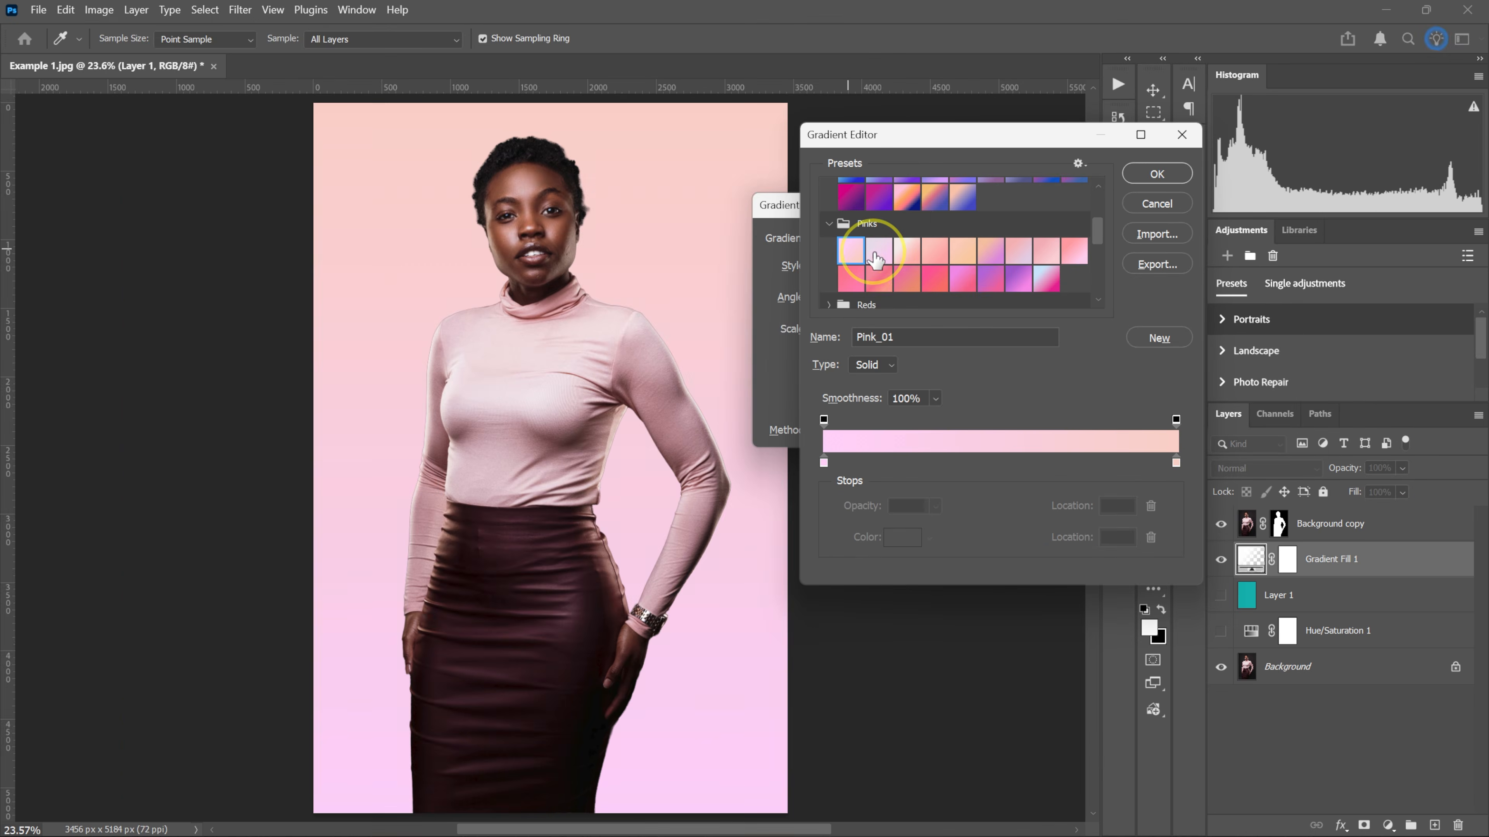
{"action": "left_click", "coordinate": [877, 251]}
{"action": "left_click", "coordinate": [906, 252]}
{"action": "left_click", "coordinate": [935, 252]}
{"action": "left_click", "coordinate": [962, 253]}
{"action": "left_click", "coordinate": [986, 255]}
{"action": "left_click", "coordinate": [1018, 252]}
{"action": "left_click", "coordinate": [1045, 251]}
{"action": "left_click", "coordinate": [1075, 252]}
{"action": "left_click", "coordinate": [907, 280]}
{"action": "left_click", "coordinate": [932, 280]}
{"action": "left_click", "coordinate": [989, 276]}
{"action": "left_click", "coordinate": [1046, 267]}
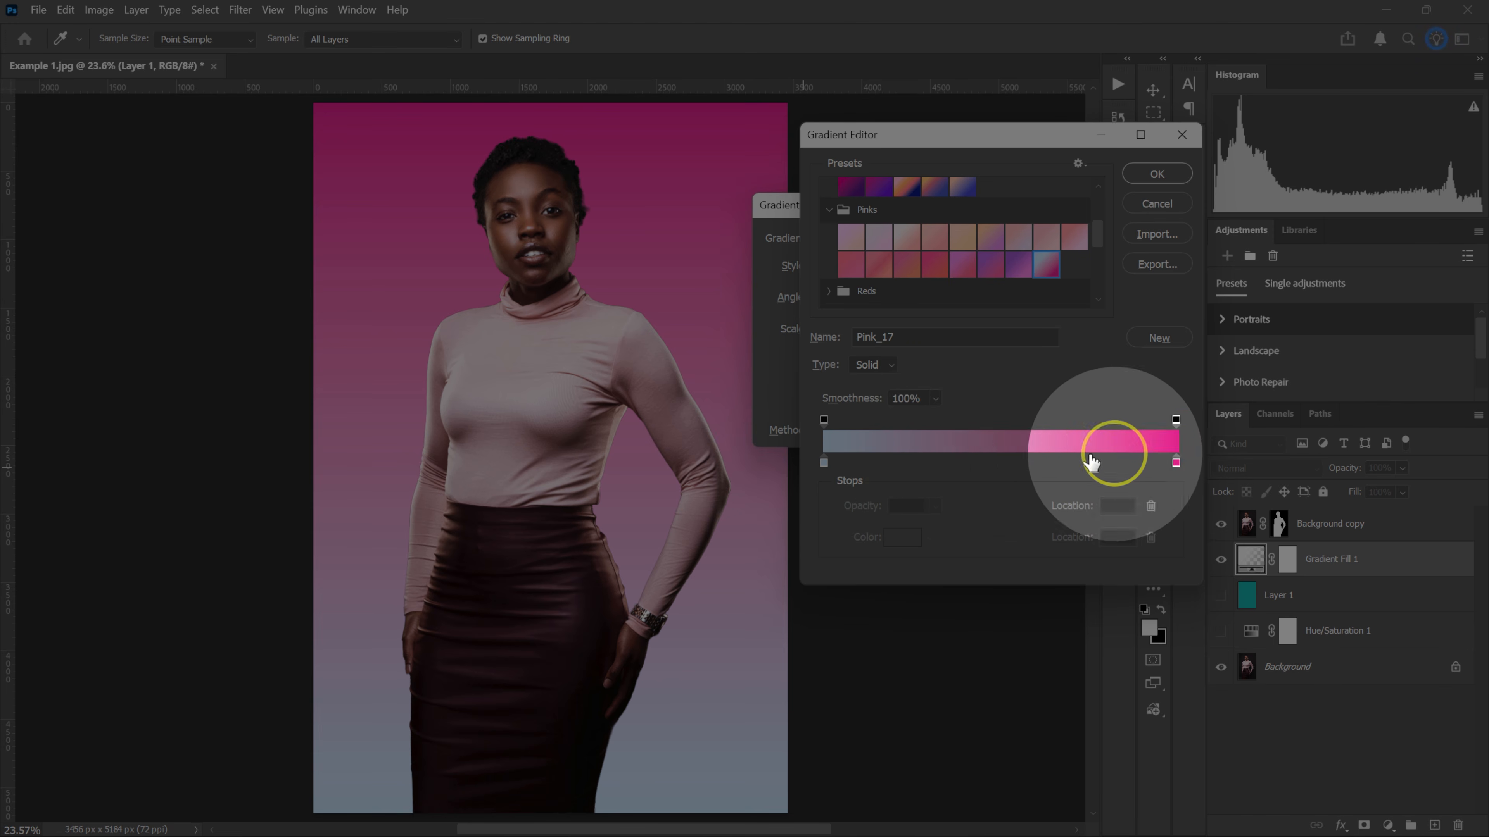
- Change the gradient's starting colour stop at location 0 to the near-black blue 000611
{"action": "left_click", "coordinate": [823, 462]}
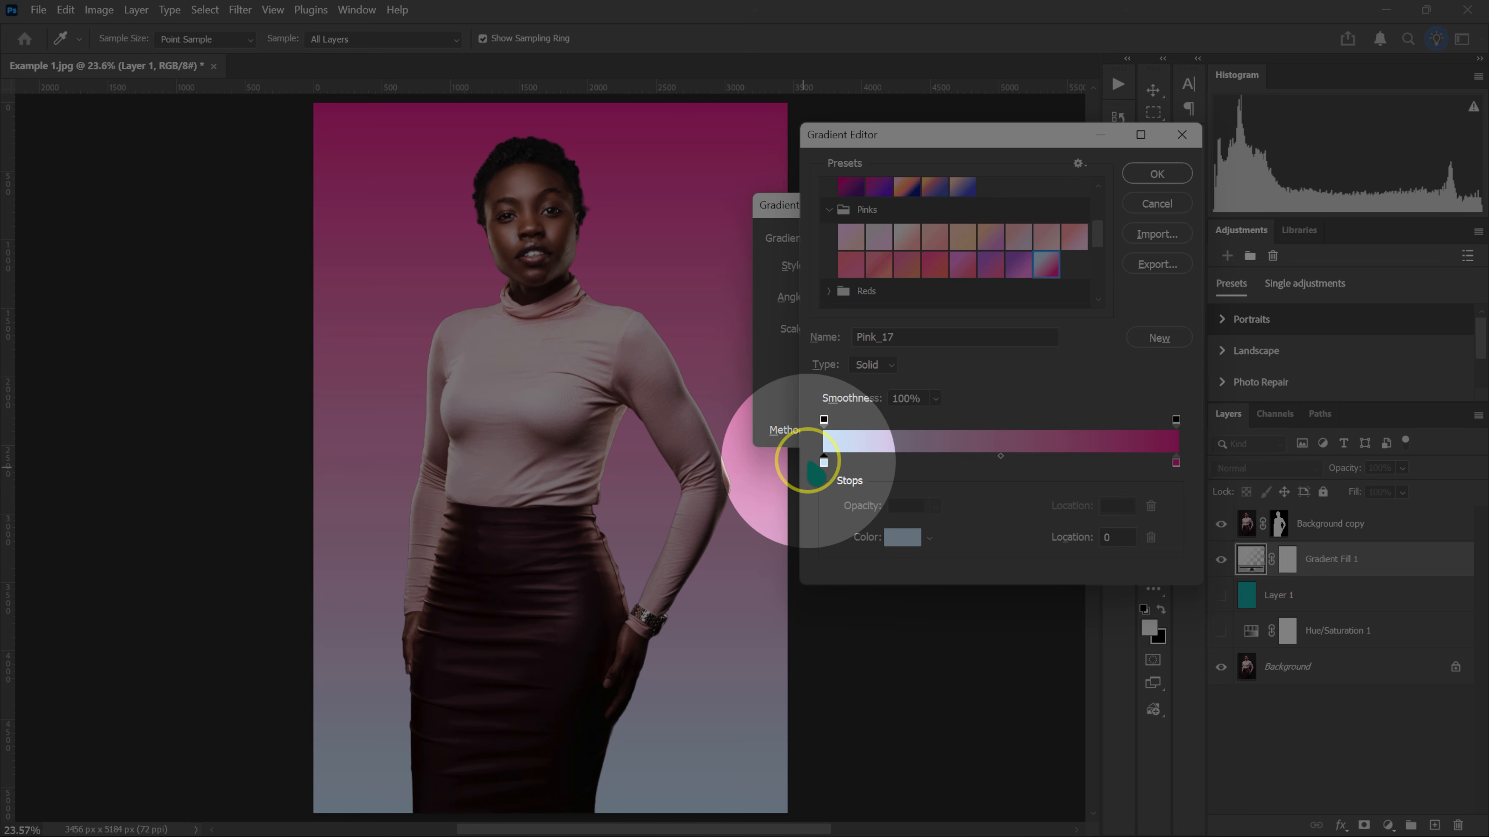
{"action": "left_click", "coordinate": [896, 535]}
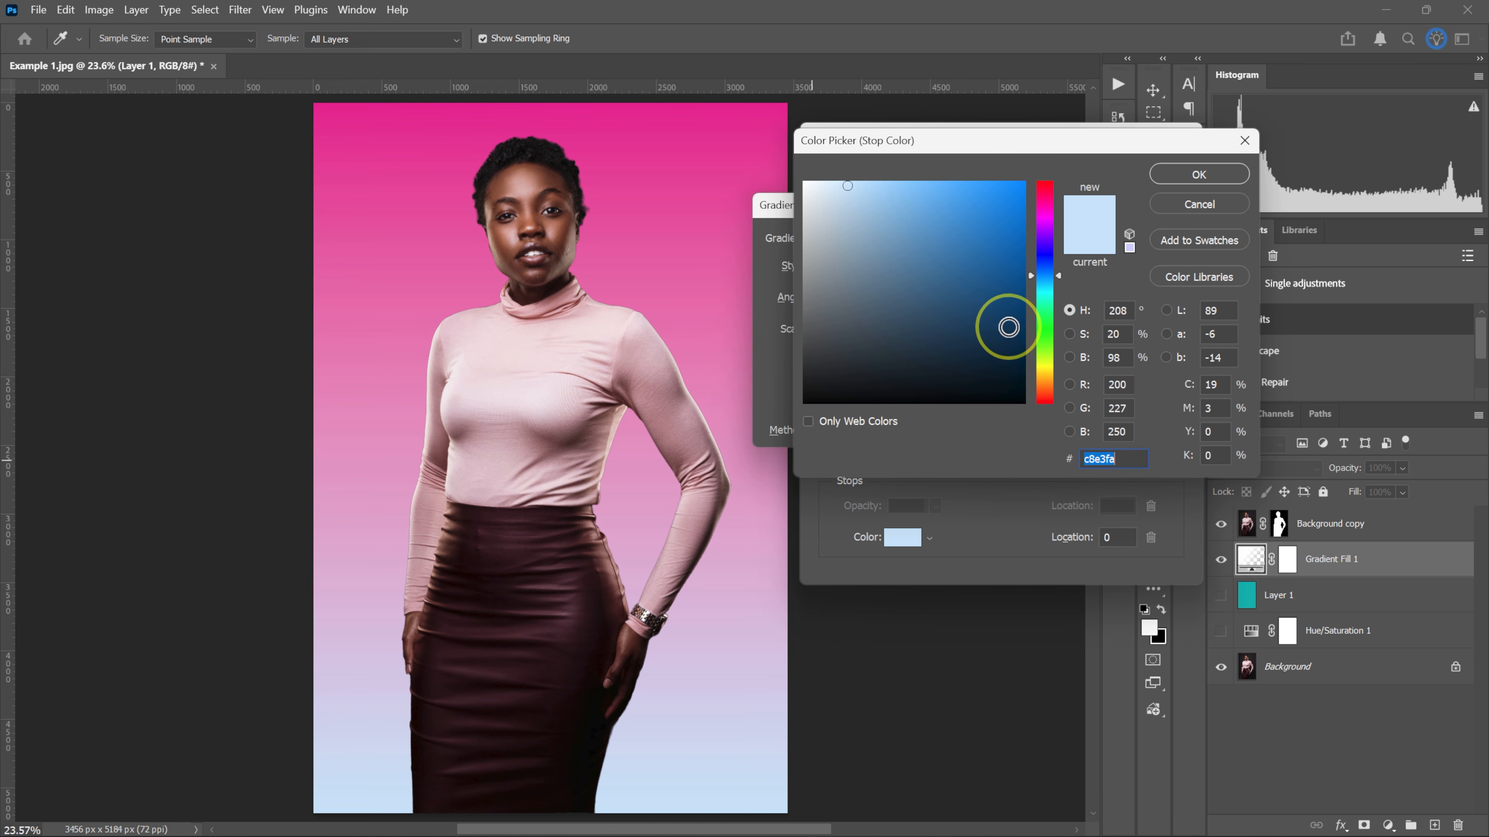
{"action": "left_click", "coordinate": [1024, 360]}
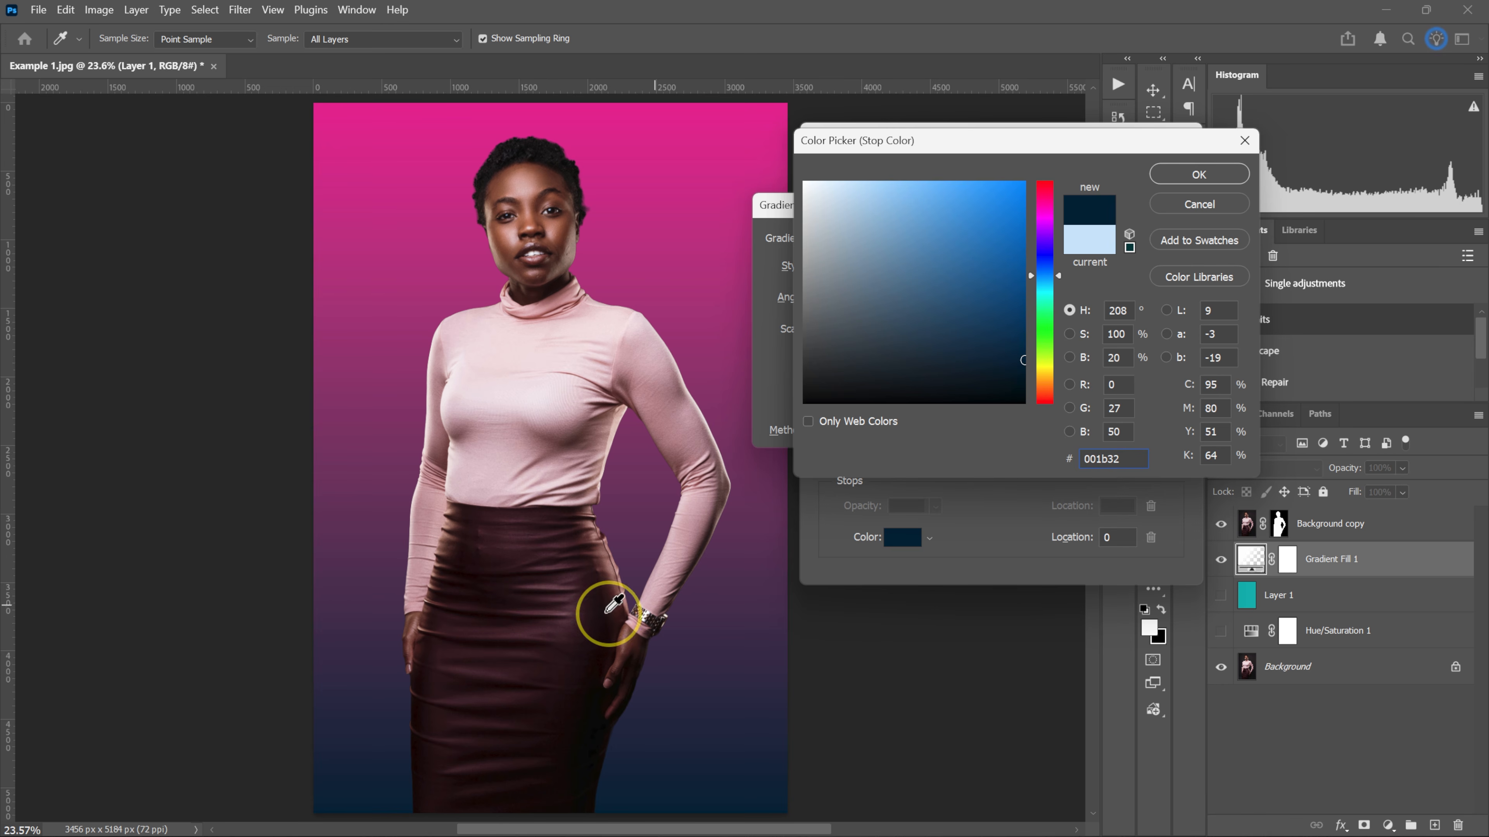
{"action": "left_click", "coordinate": [1020, 388]}
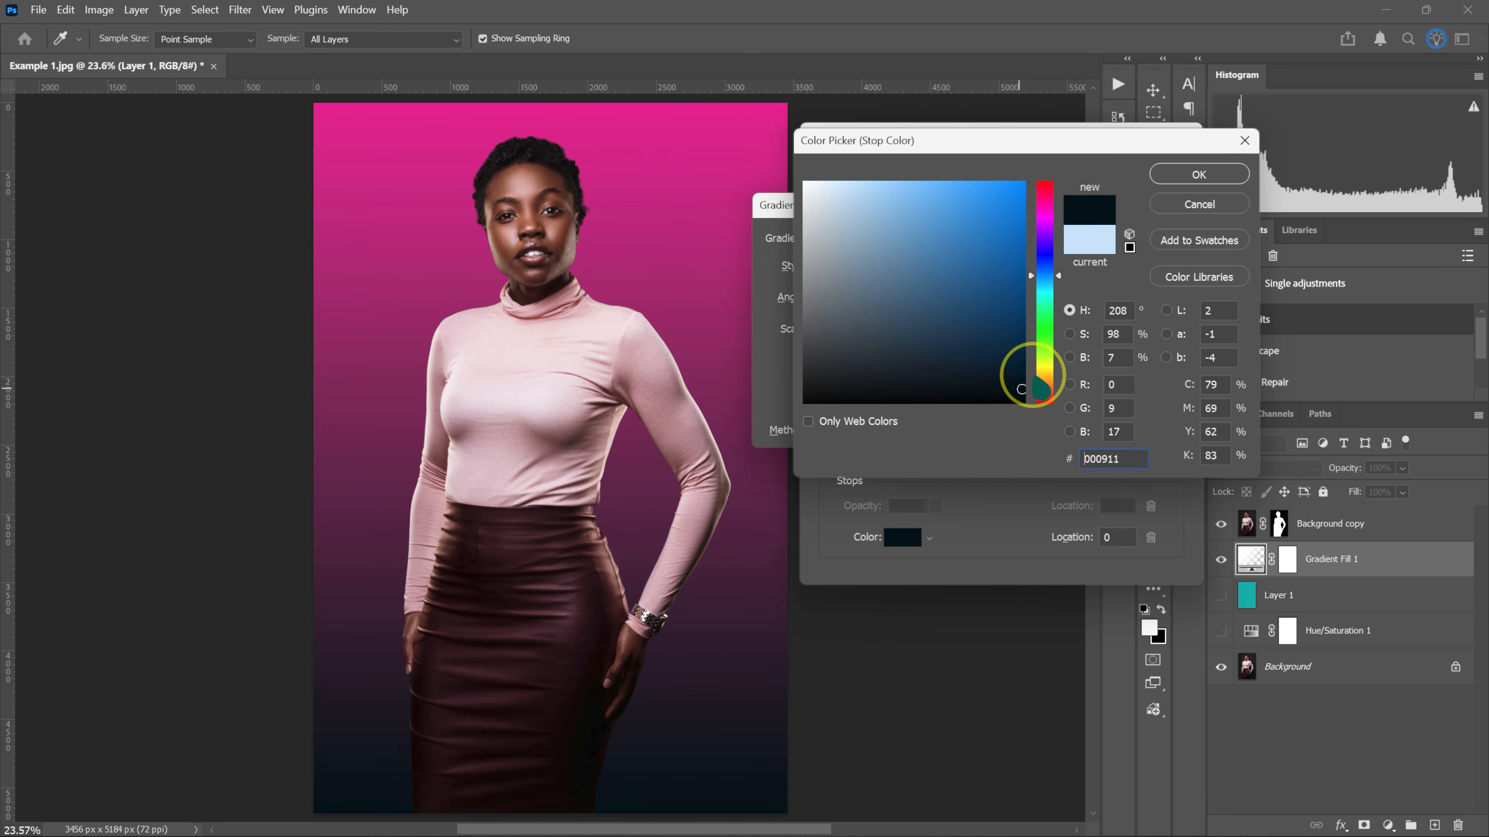
{"action": "left_click", "coordinate": [1046, 194]}
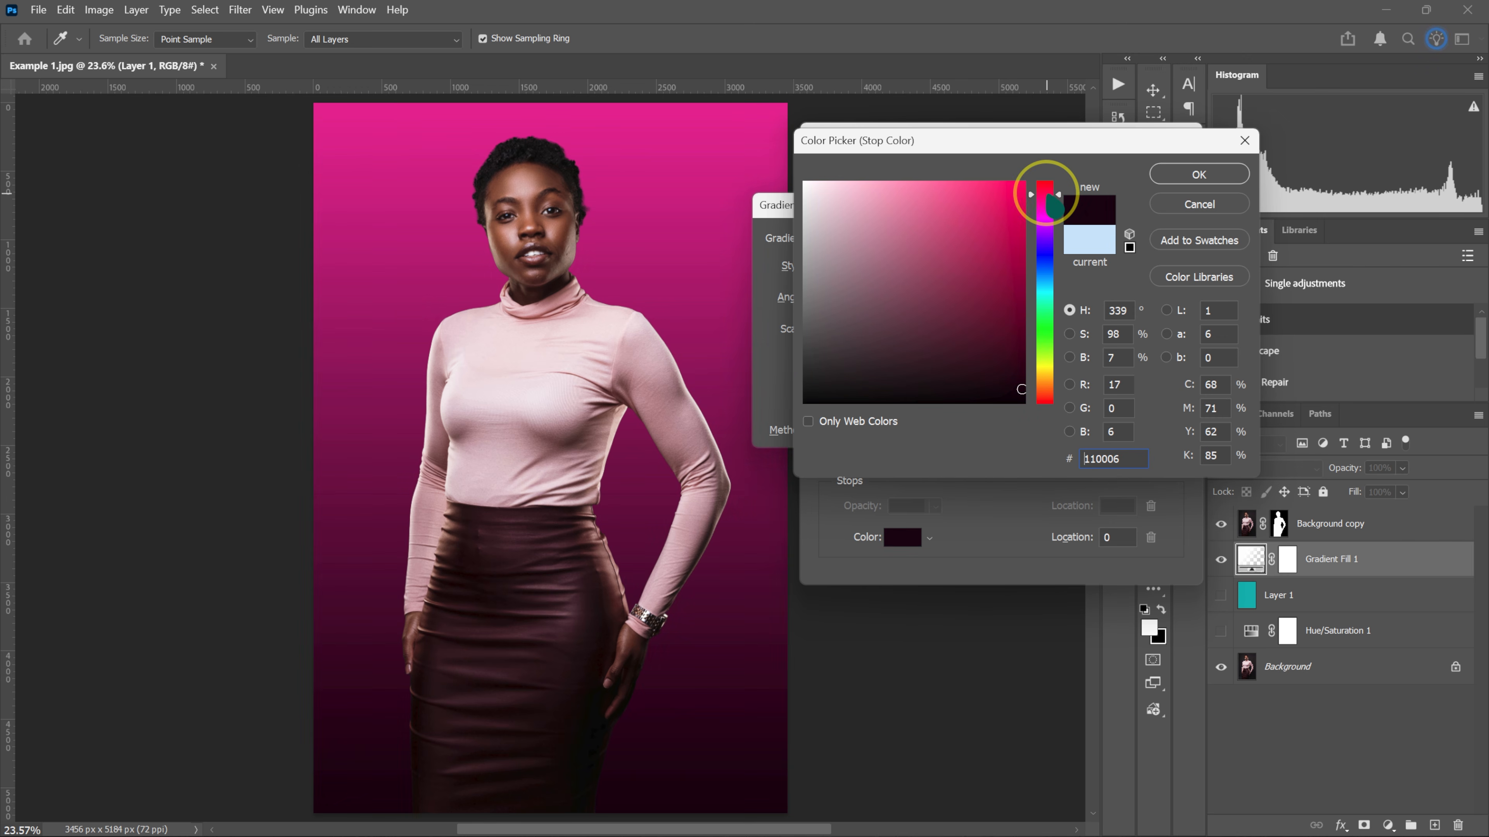
{"action": "left_click_drag", "start_coordinate": [1048, 287], "coordinate": [1040, 361]}
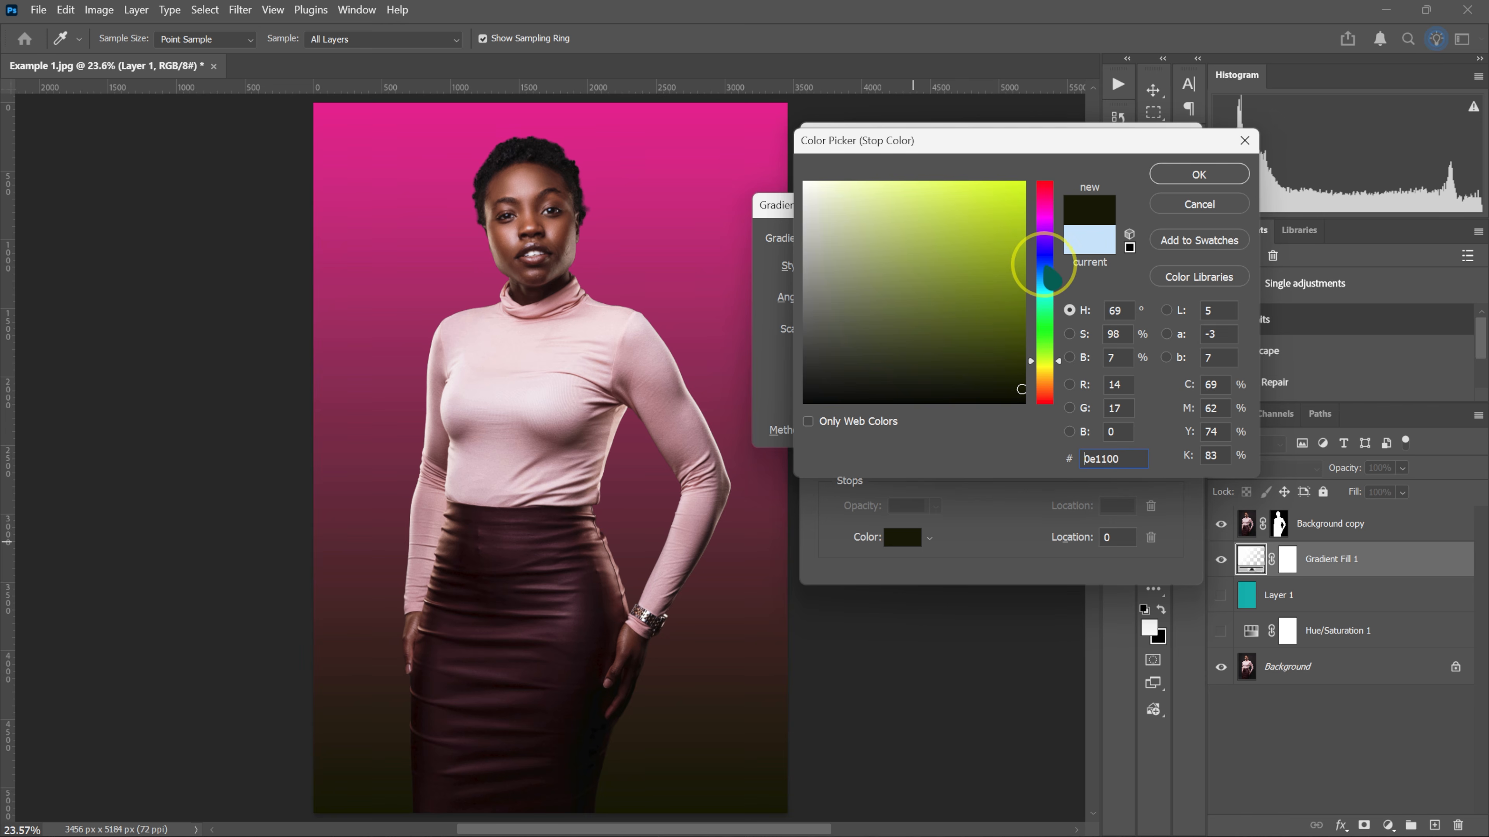
{"action": "left_click", "coordinate": [1046, 268]}
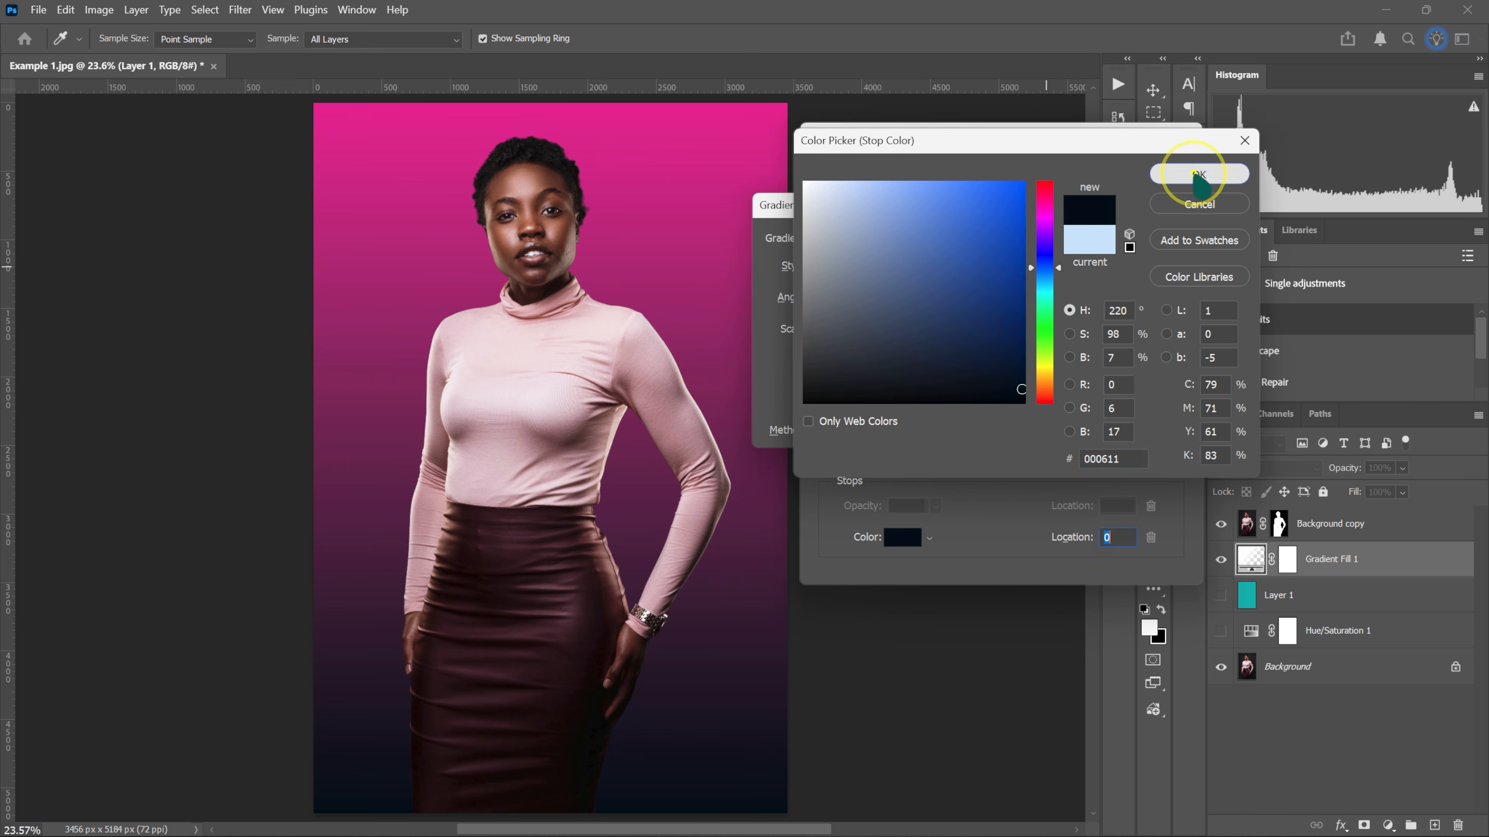
{"action": "left_click", "coordinate": [1198, 175]}
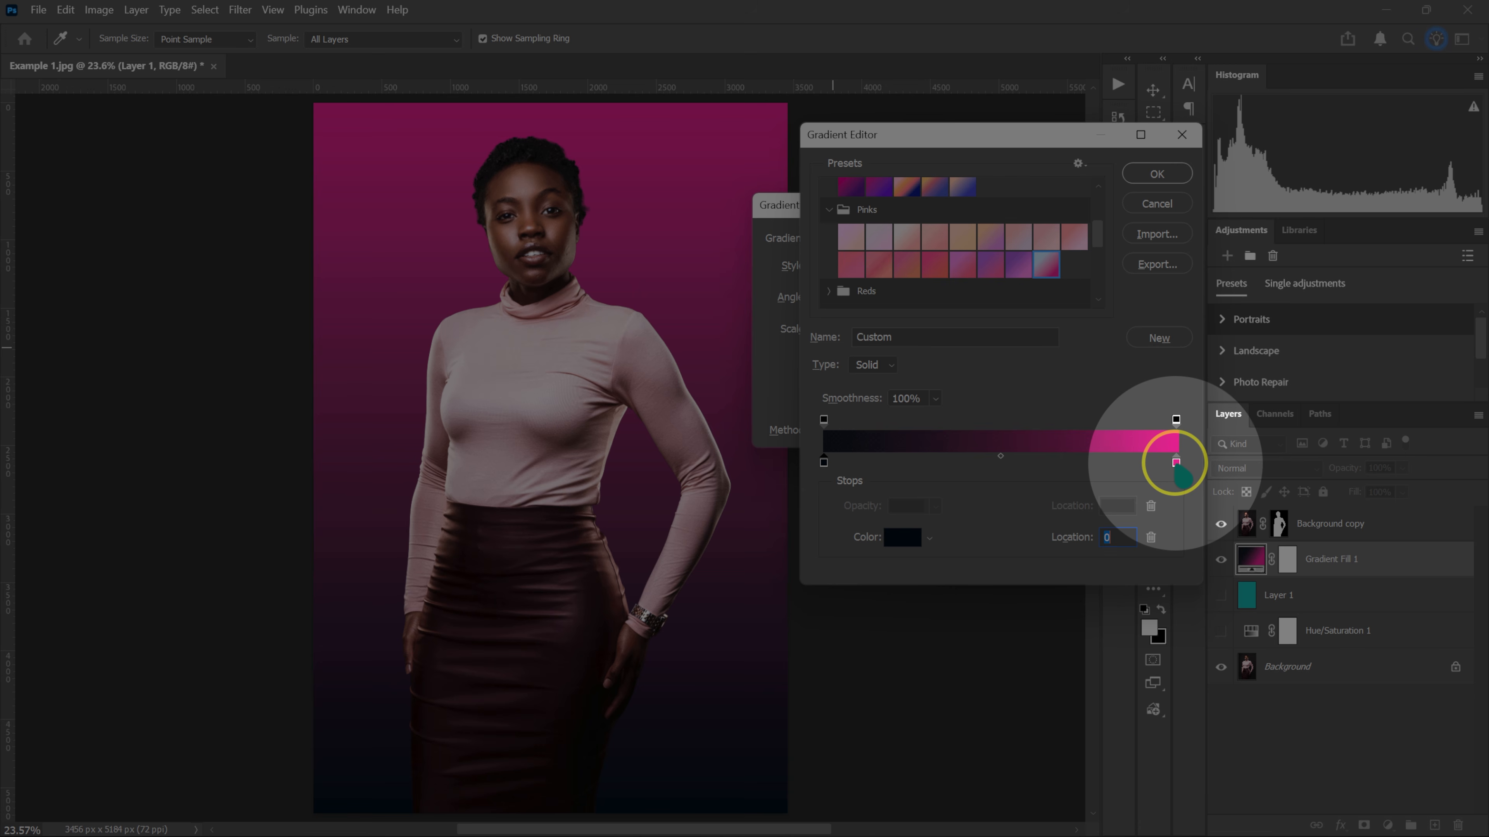
- Change the gradient's end colour stop at location 100 to the orange-red f45333 and accept the edited gradient
{"action": "left_click", "coordinate": [902, 538]}
{"action": "left_click_drag", "start_coordinate": [1041, 291], "coordinate": [1042, 397]}
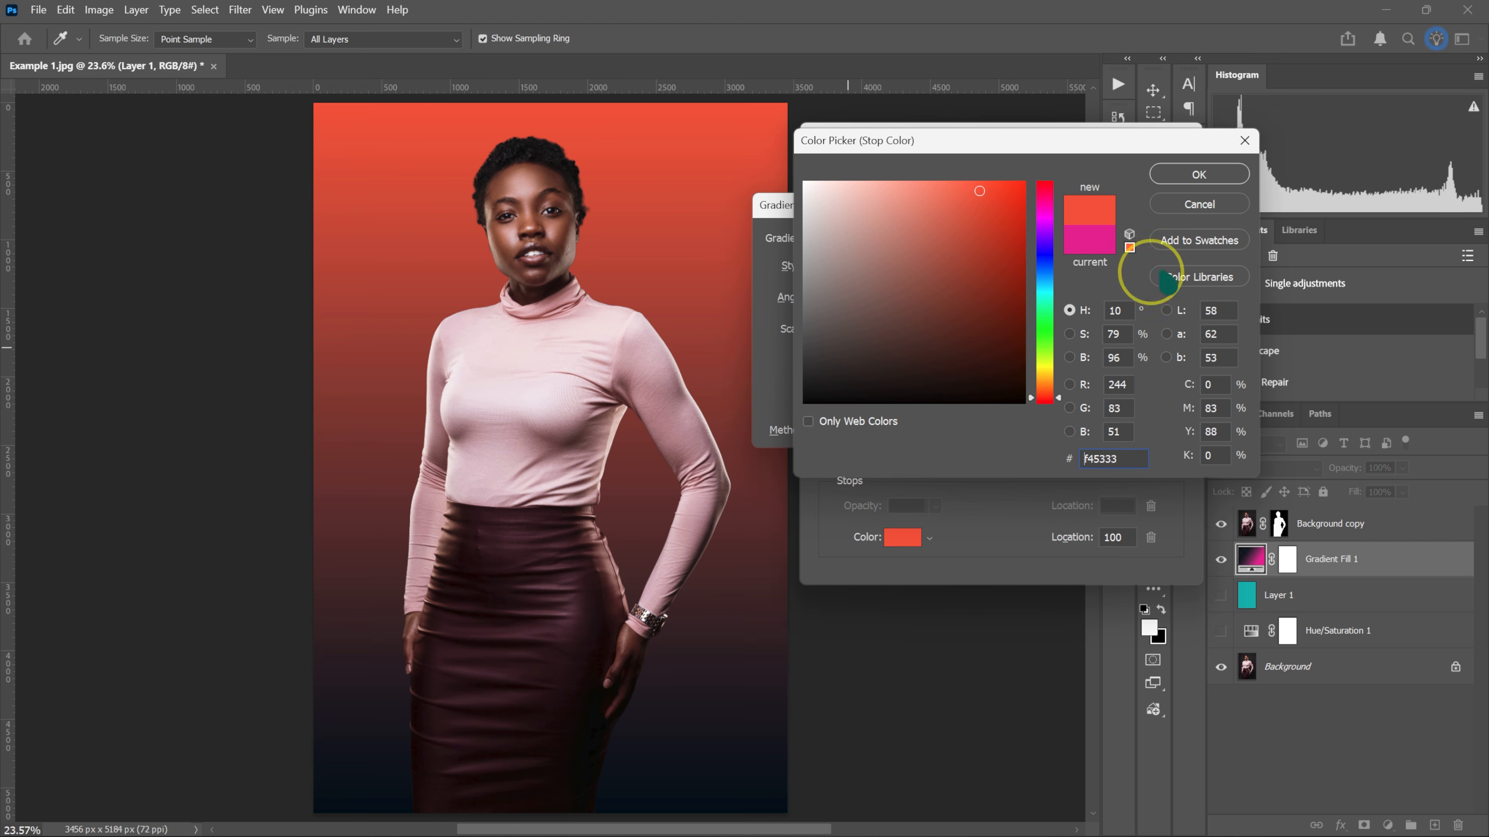
{"action": "left_click", "coordinate": [1199, 174]}
{"action": "left_click", "coordinate": [1181, 171]}
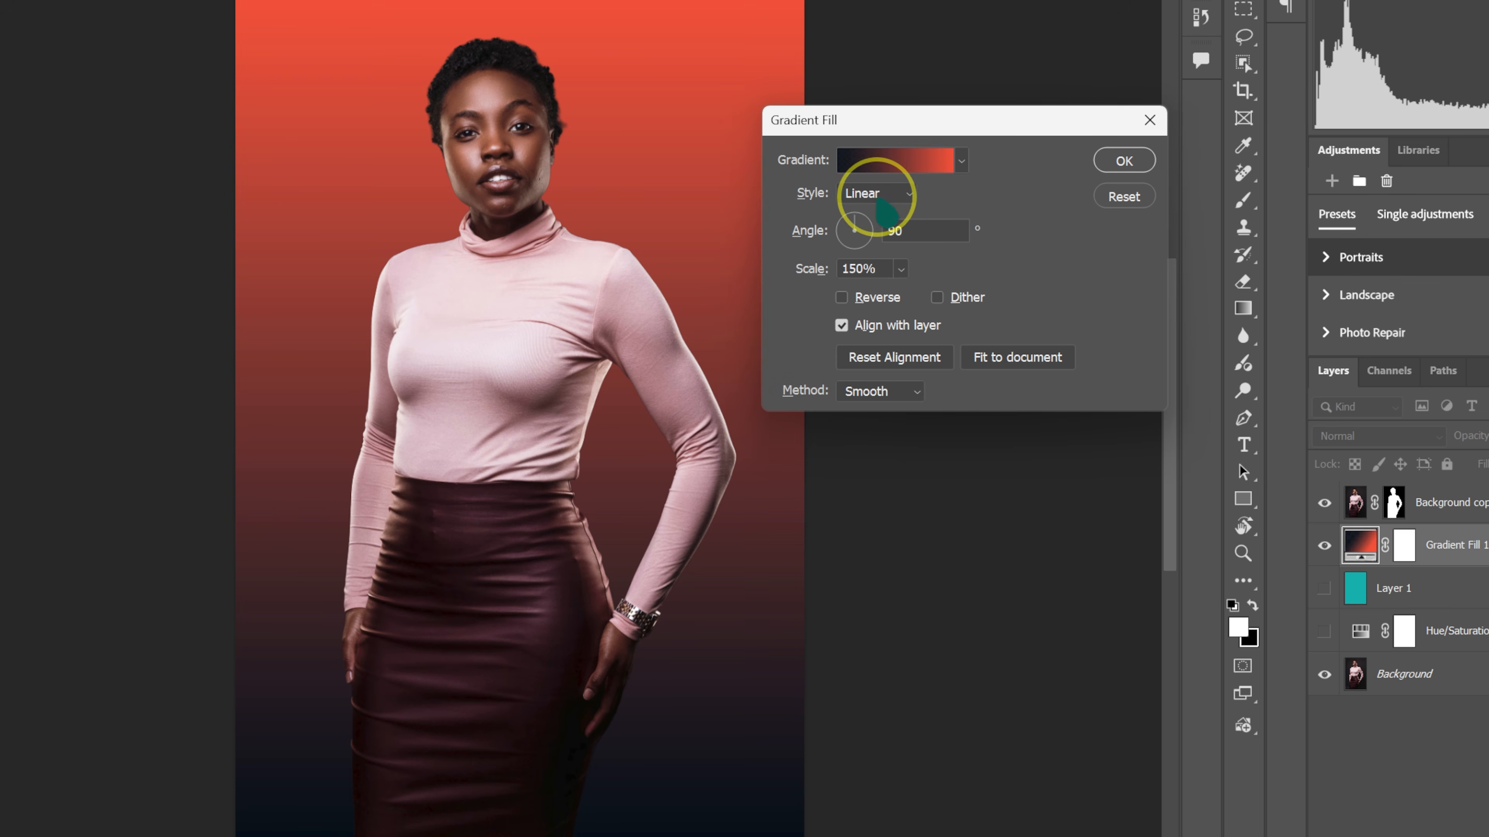
- Try the Radial, Angle, Reflected and Diamond styles on the gradient fill
{"action": "left_click", "coordinate": [864, 229]}
{"action": "left_click", "coordinate": [874, 230]}
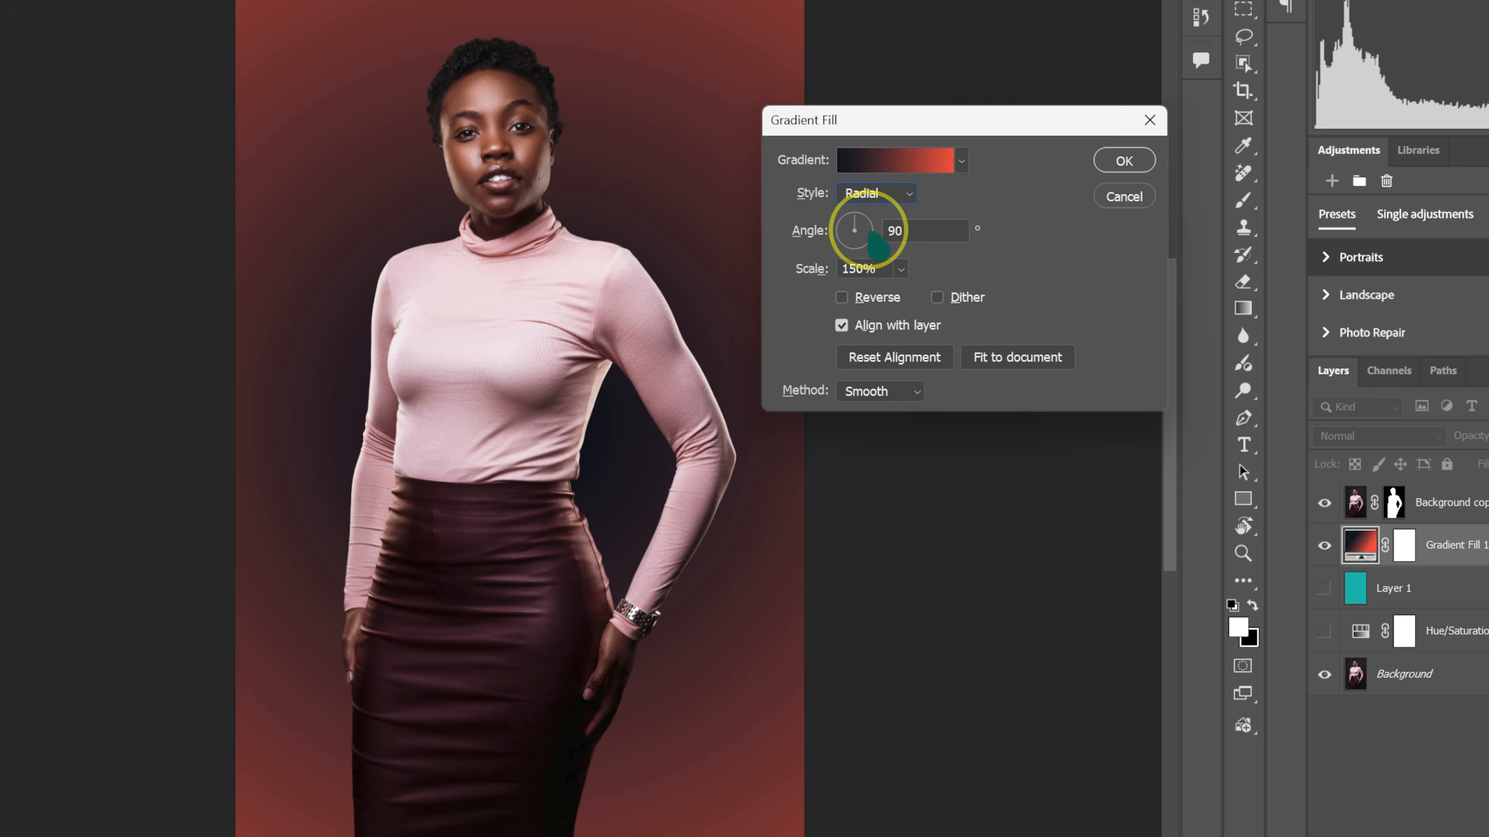
{"action": "left_click", "coordinate": [879, 194]}
{"action": "left_click", "coordinate": [880, 248]}
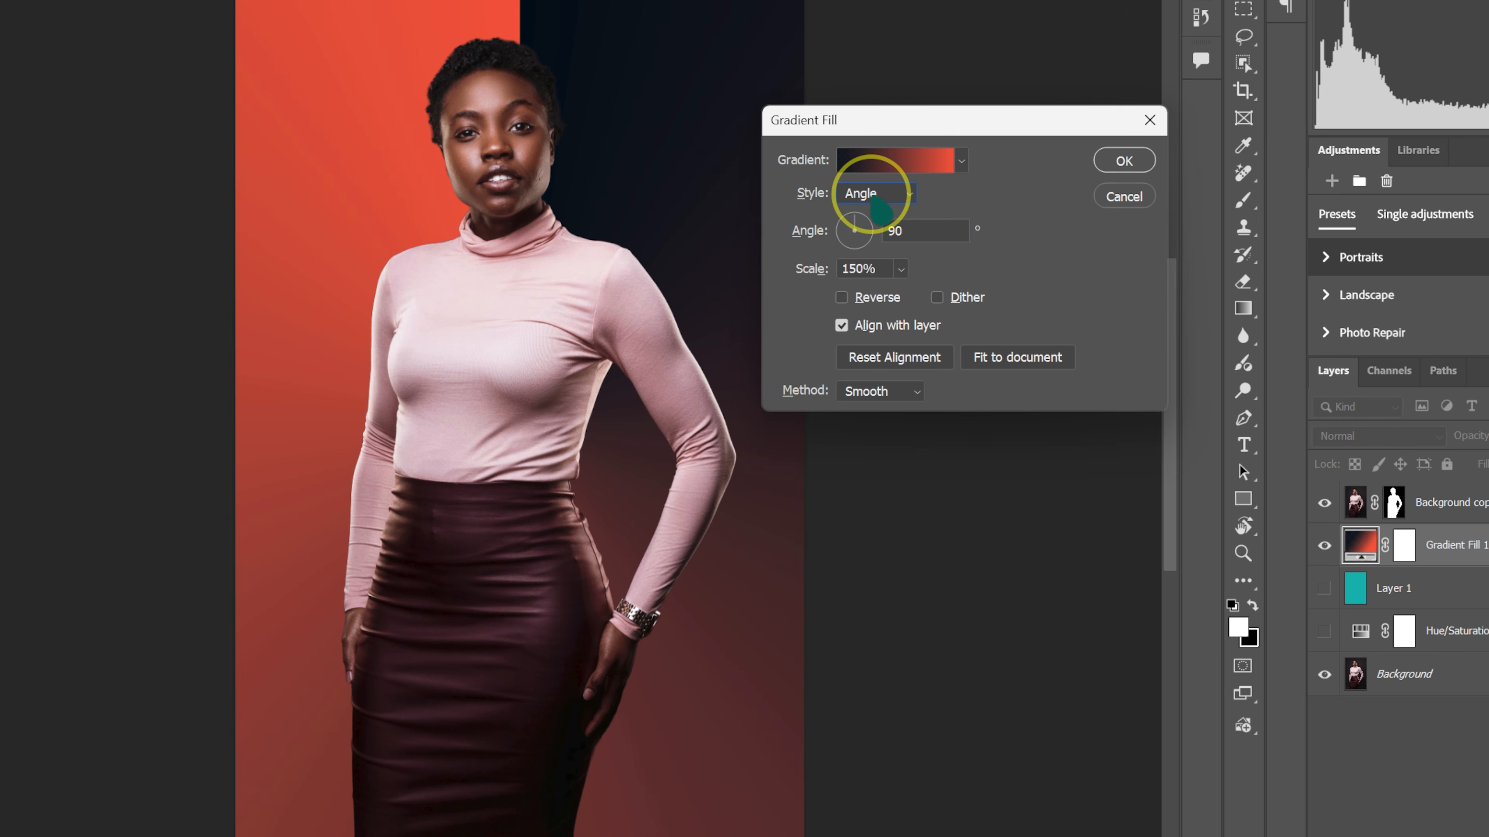
{"action": "left_click", "coordinate": [875, 198]}
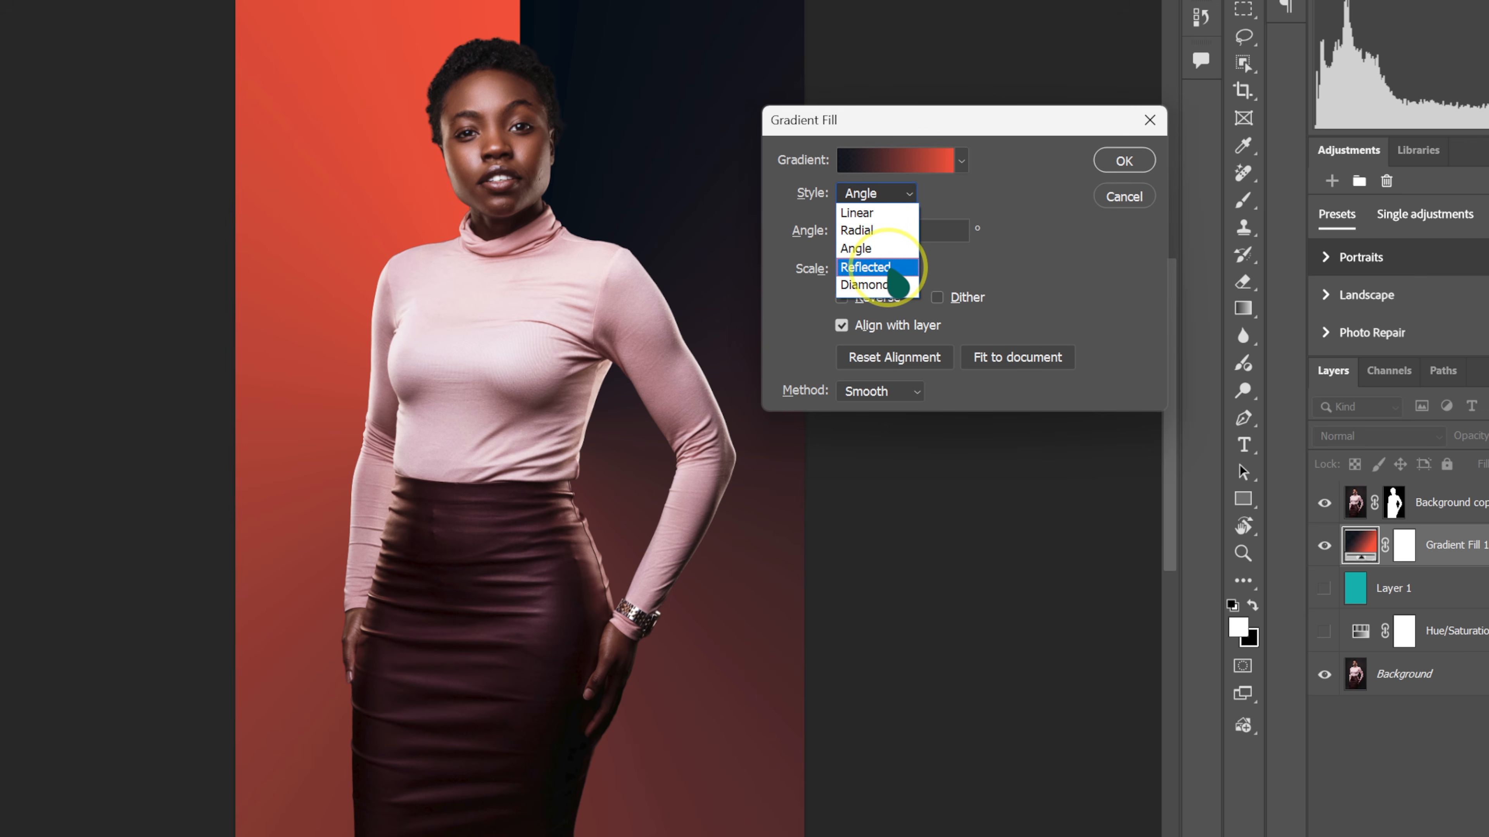
{"action": "left_click", "coordinate": [888, 268]}
{"action": "left_click", "coordinate": [873, 192]}
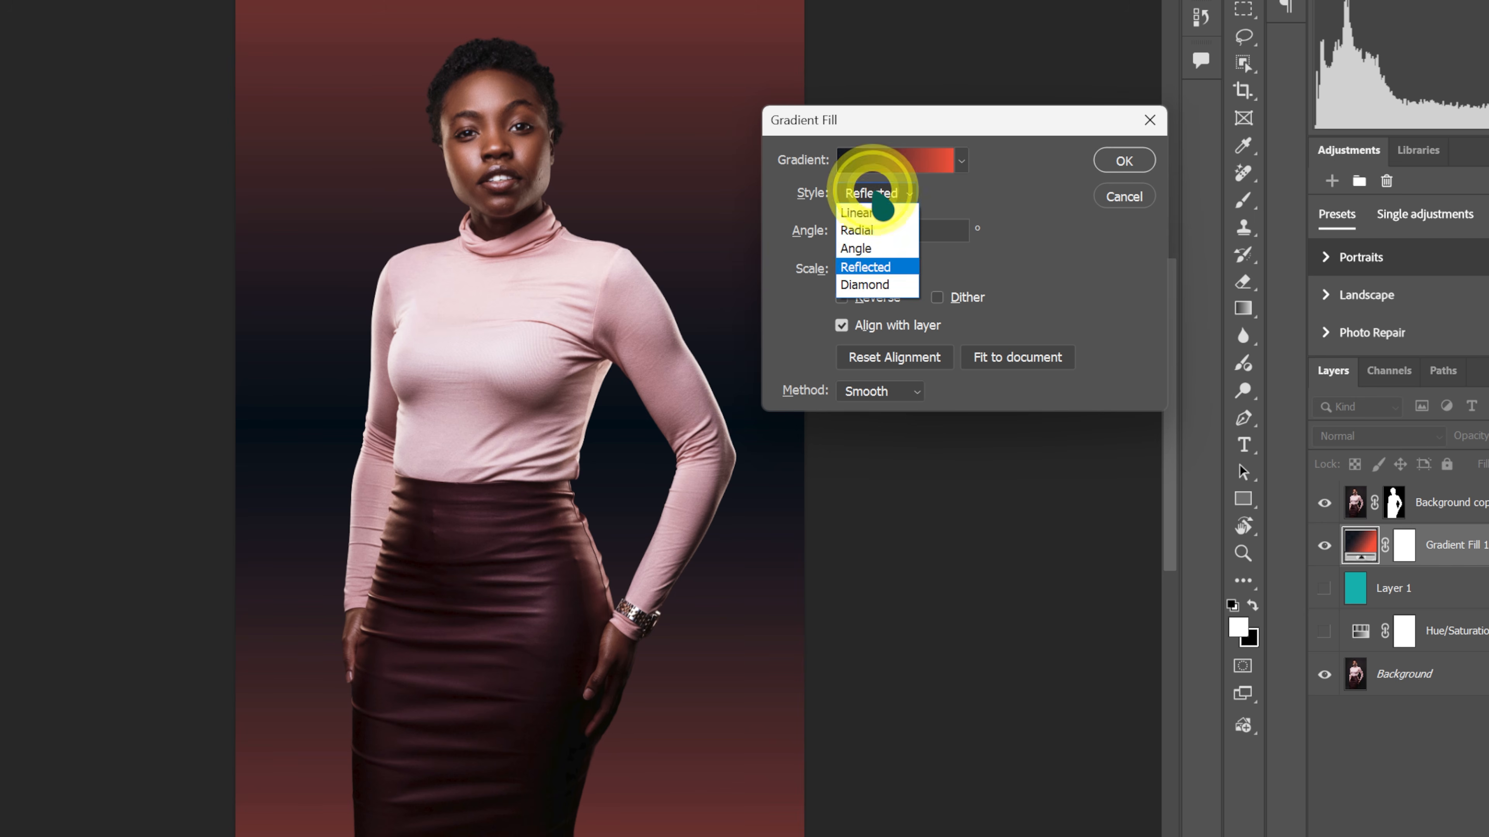
{"action": "left_click", "coordinate": [861, 286]}
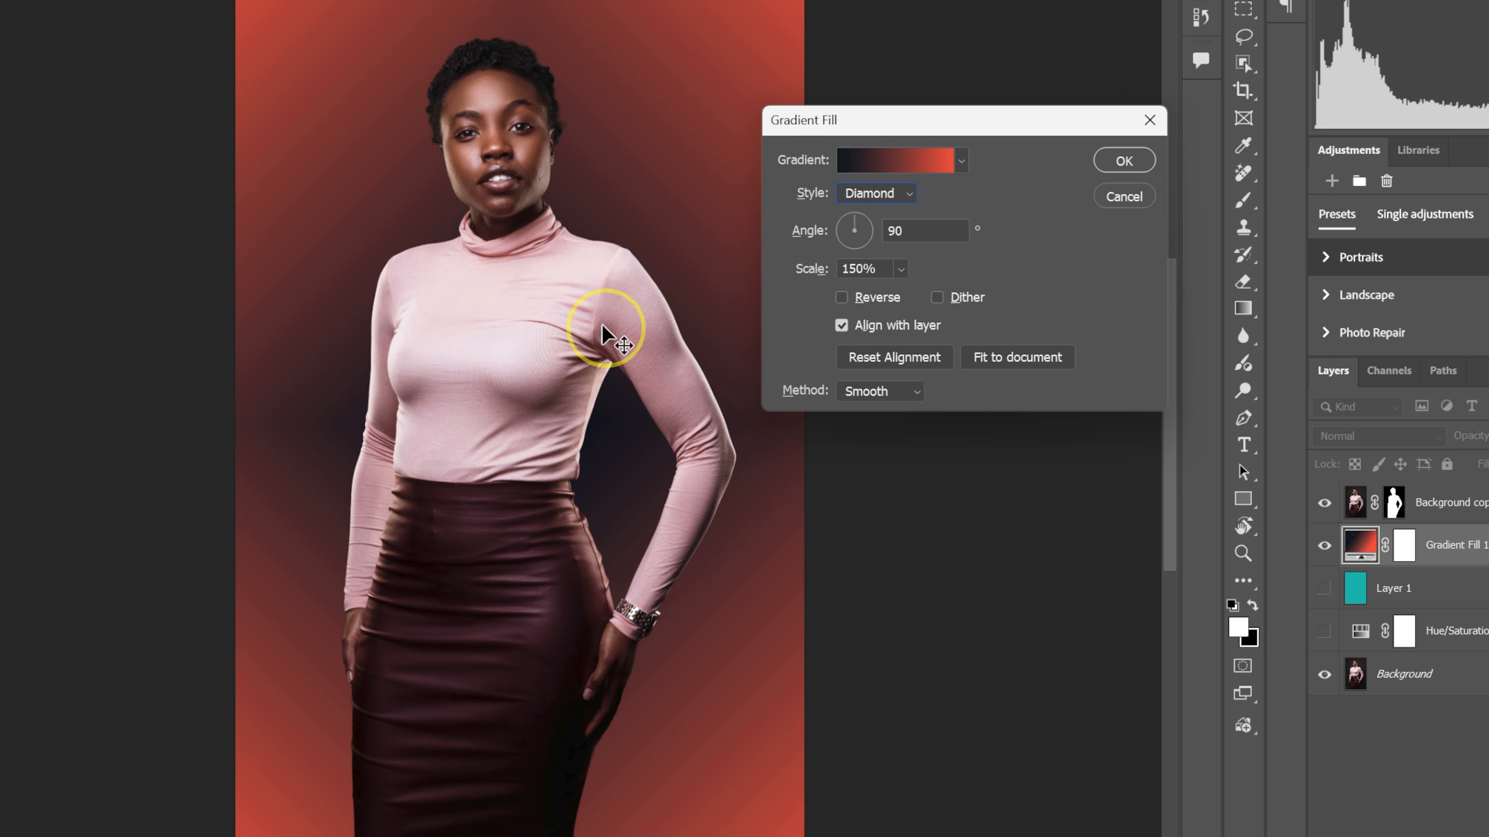
- Set the gradient fill to the Angle style, rotate it to -101.05 degrees and apply it
{"action": "left_click", "coordinate": [854, 232]}
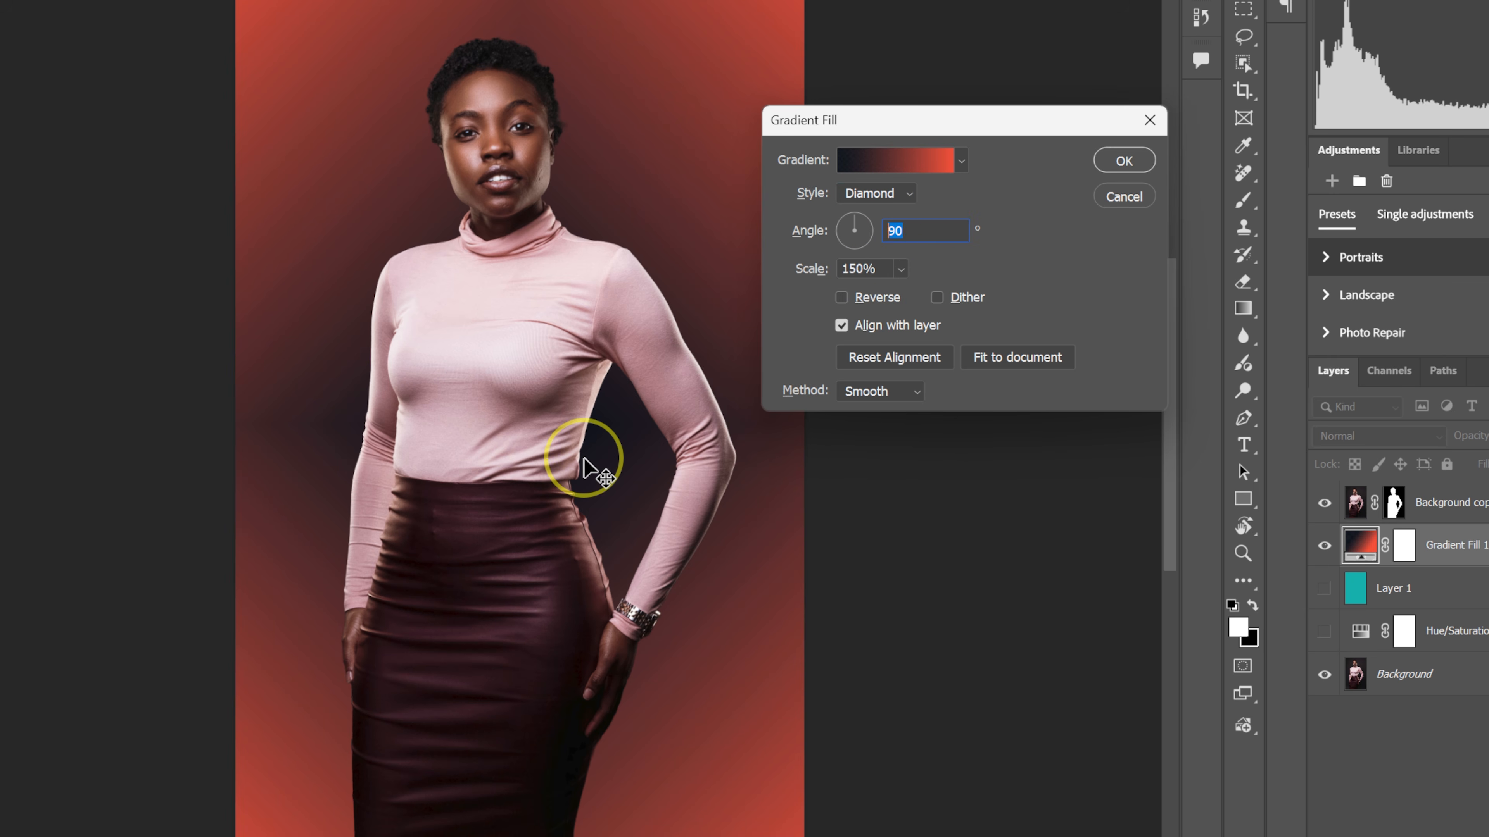
{"action": "type", "text": "180"}
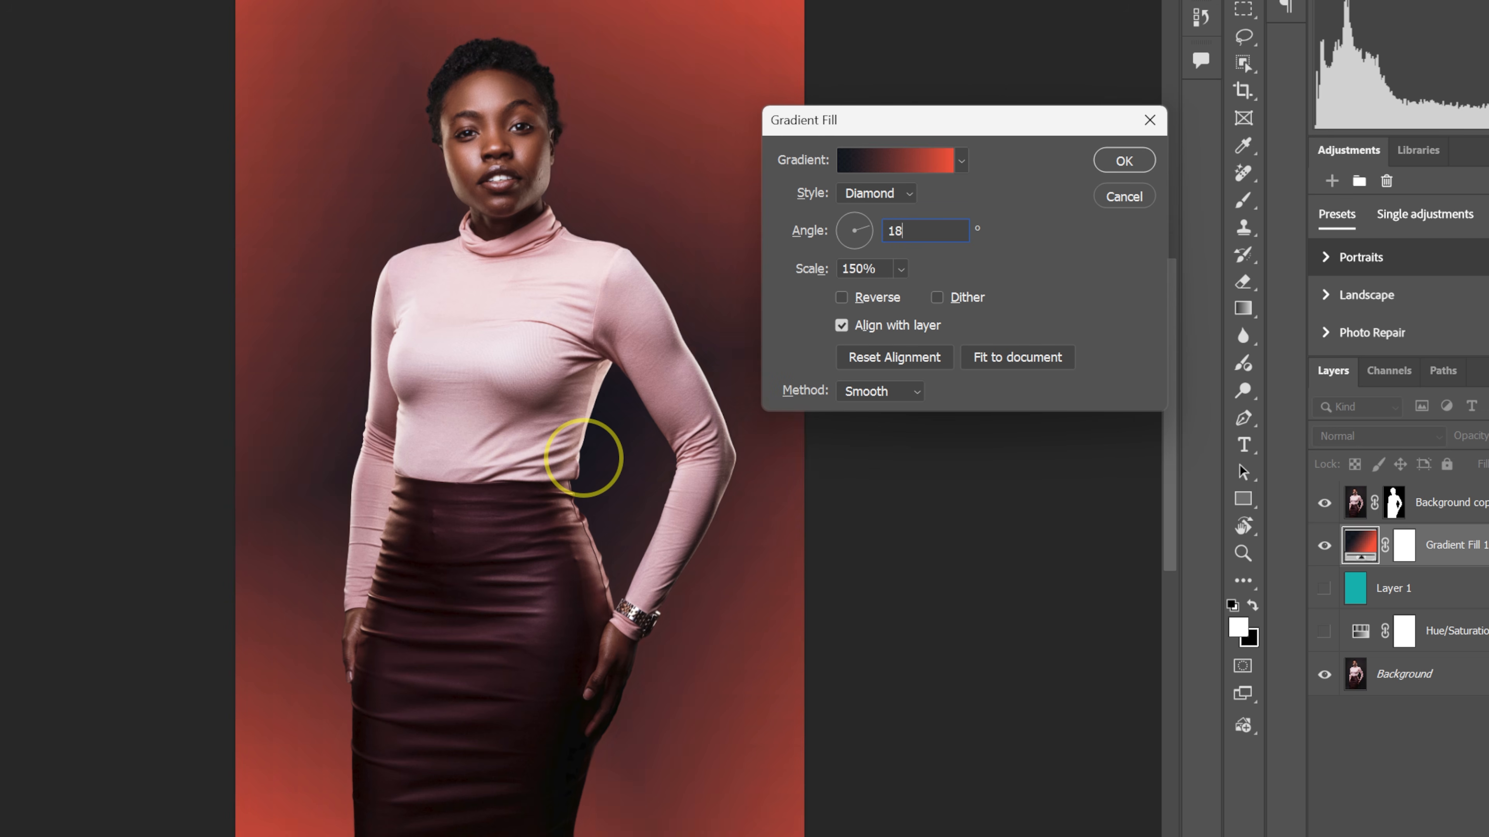
{"action": "left_click", "coordinate": [891, 193]}
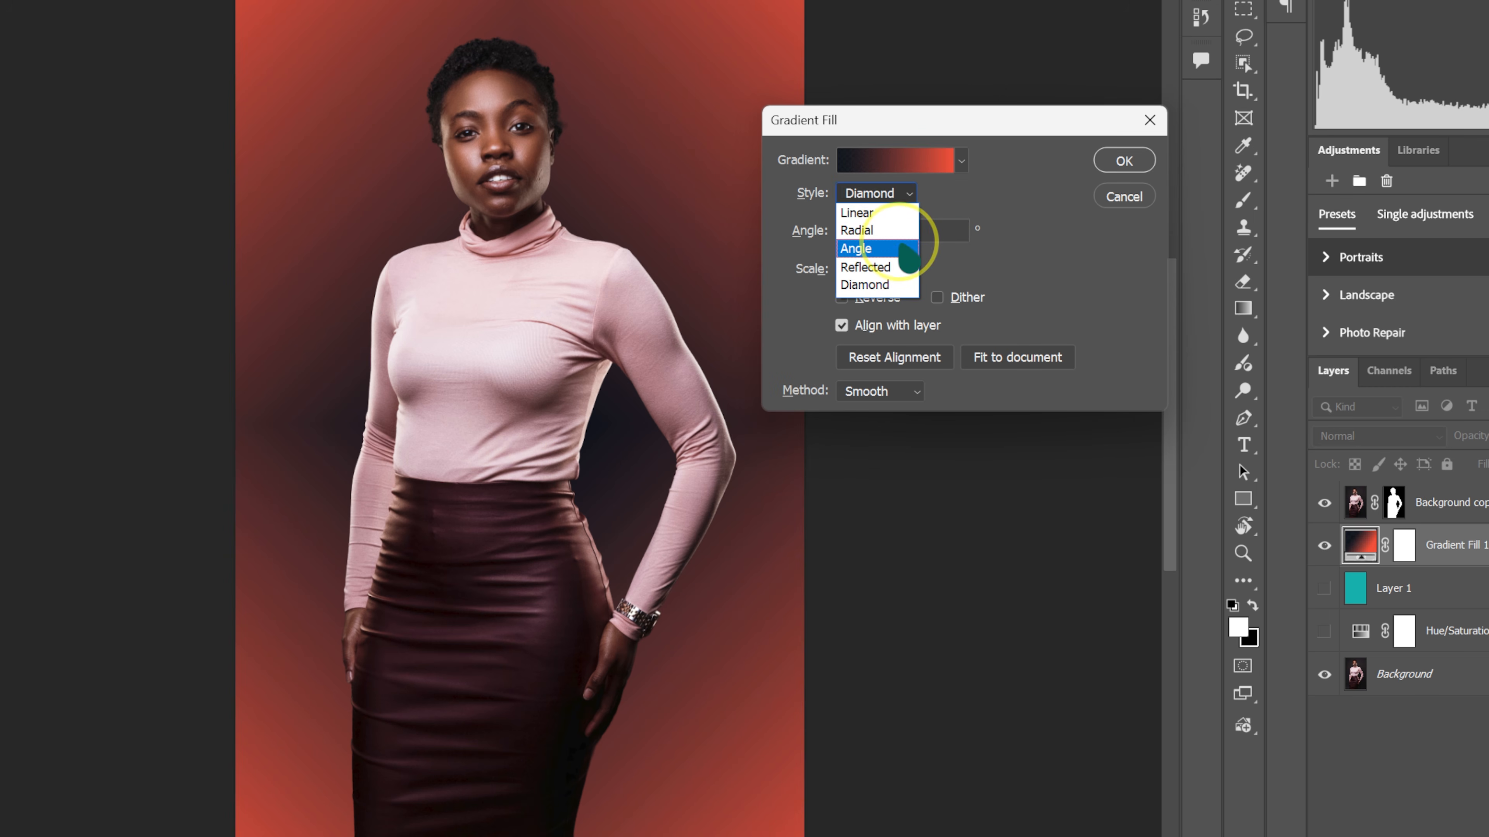
{"action": "left_click", "coordinate": [899, 244]}
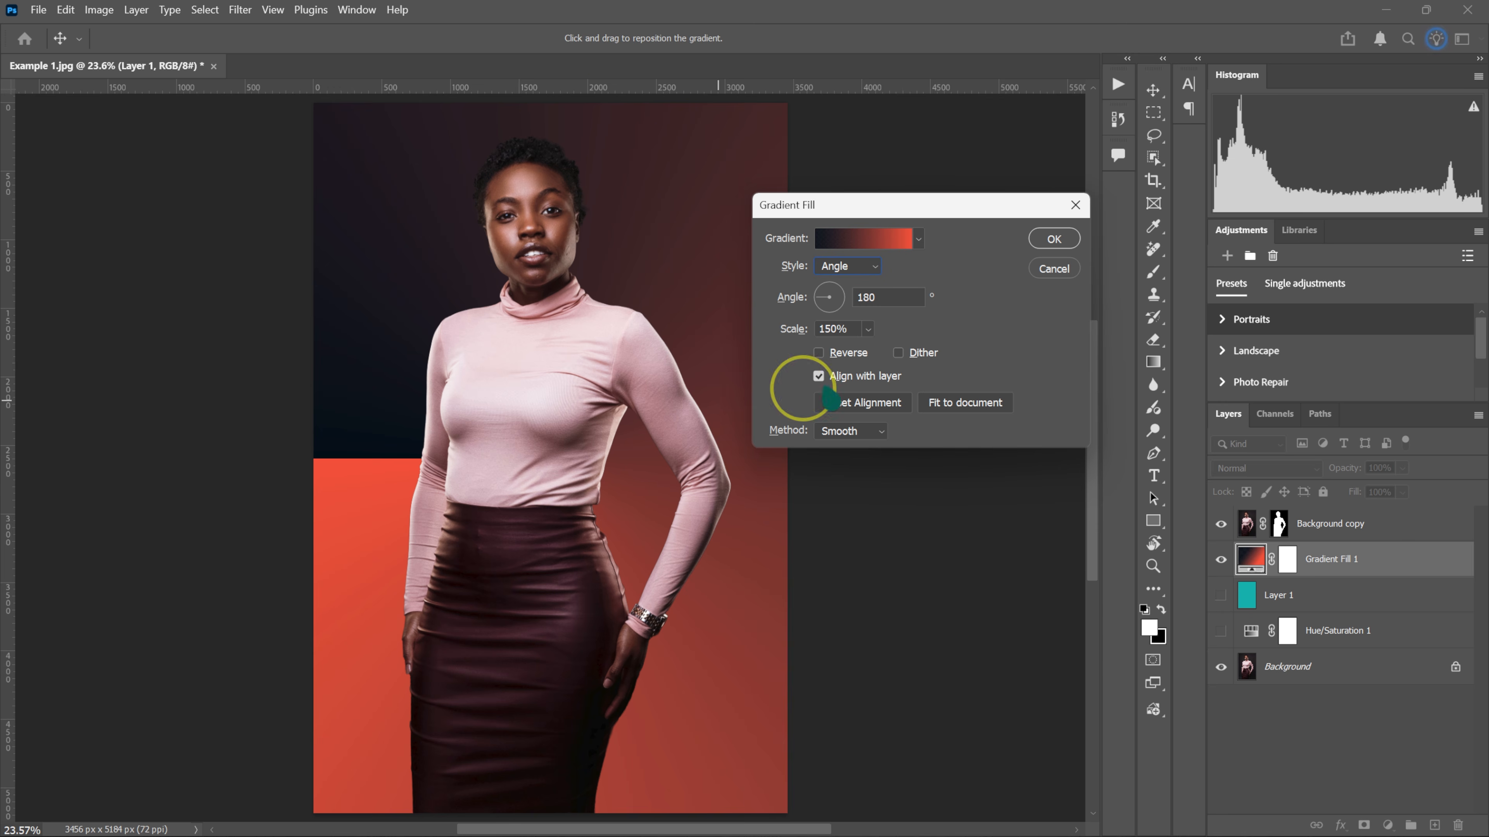
{"action": "mouse_move", "coordinate": [827, 303]}
{"action": "left_mouse_down"}
{"action": "mouse_move", "coordinate": [829, 287]}
{"action": "mouse_move", "coordinate": [809, 294]}
{"action": "mouse_move", "coordinate": [824, 307]}
{"action": "left_mouse_up"}
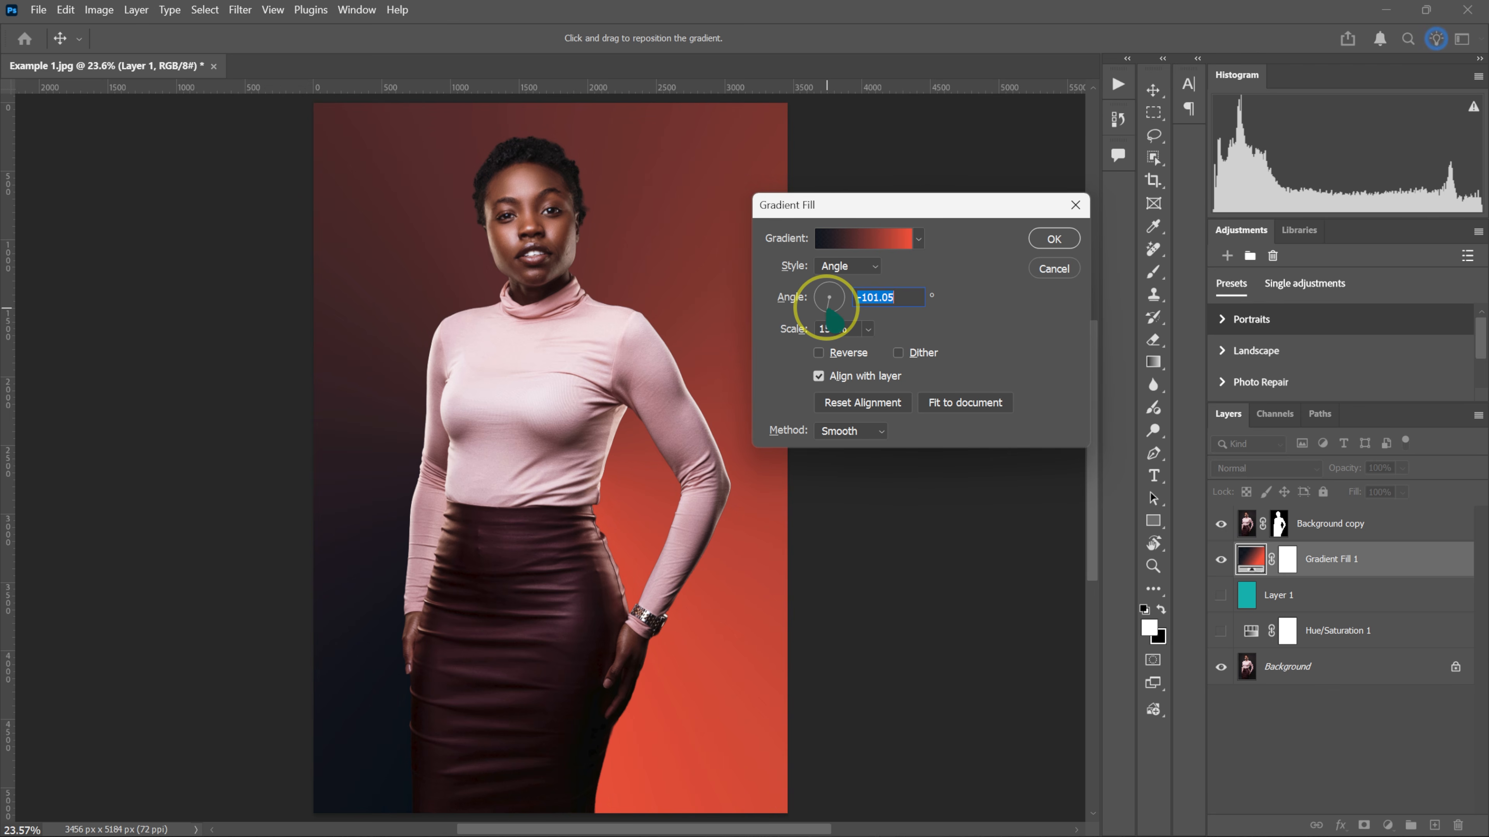
{"action": "left_click", "coordinate": [1054, 240]}
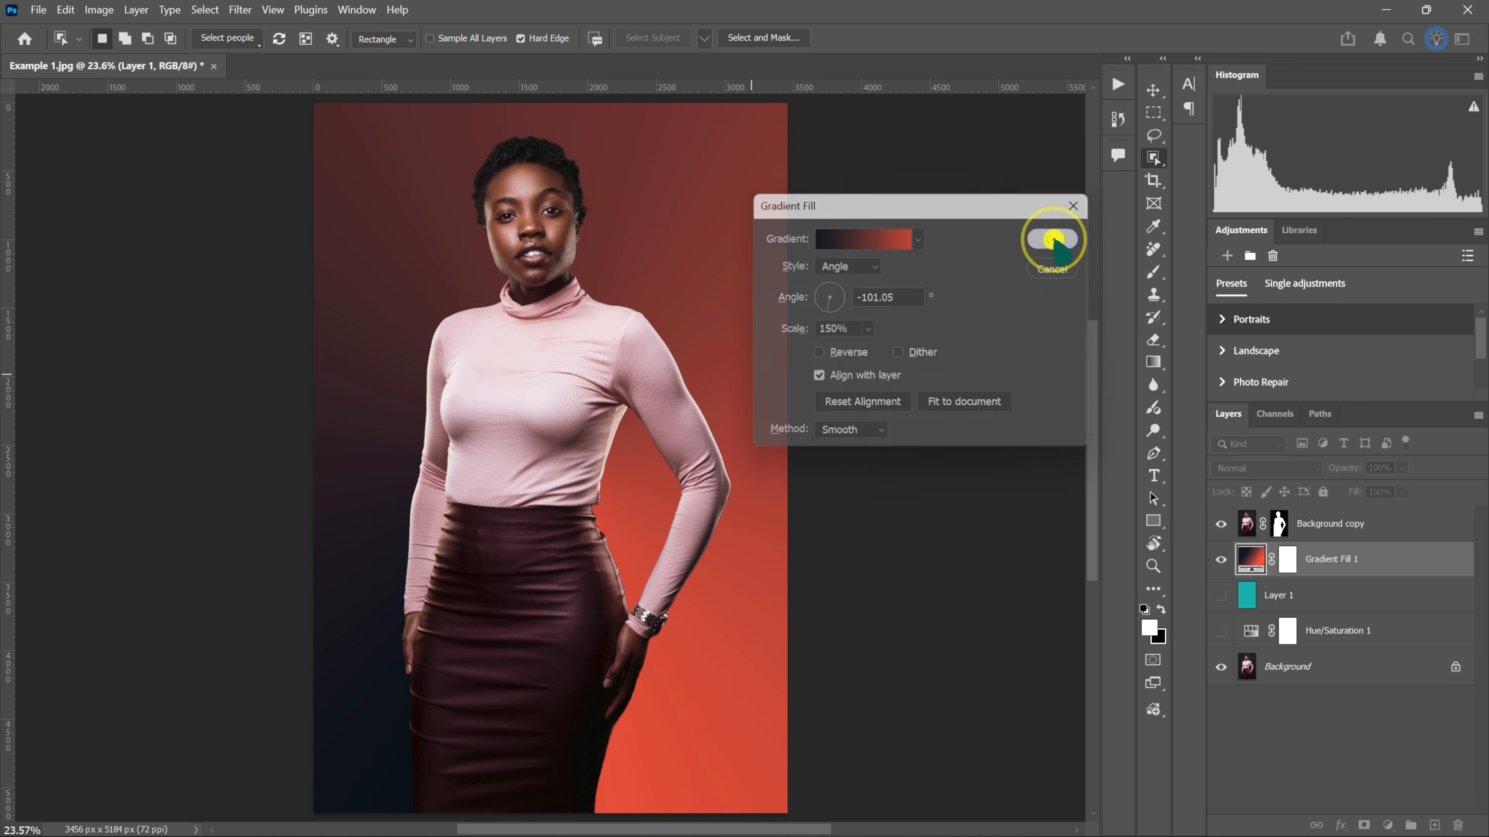
- Compare the portrait with and without the gradient fill layer, leaving that layer visible
{"action": "left_click", "coordinate": [1220, 561]}
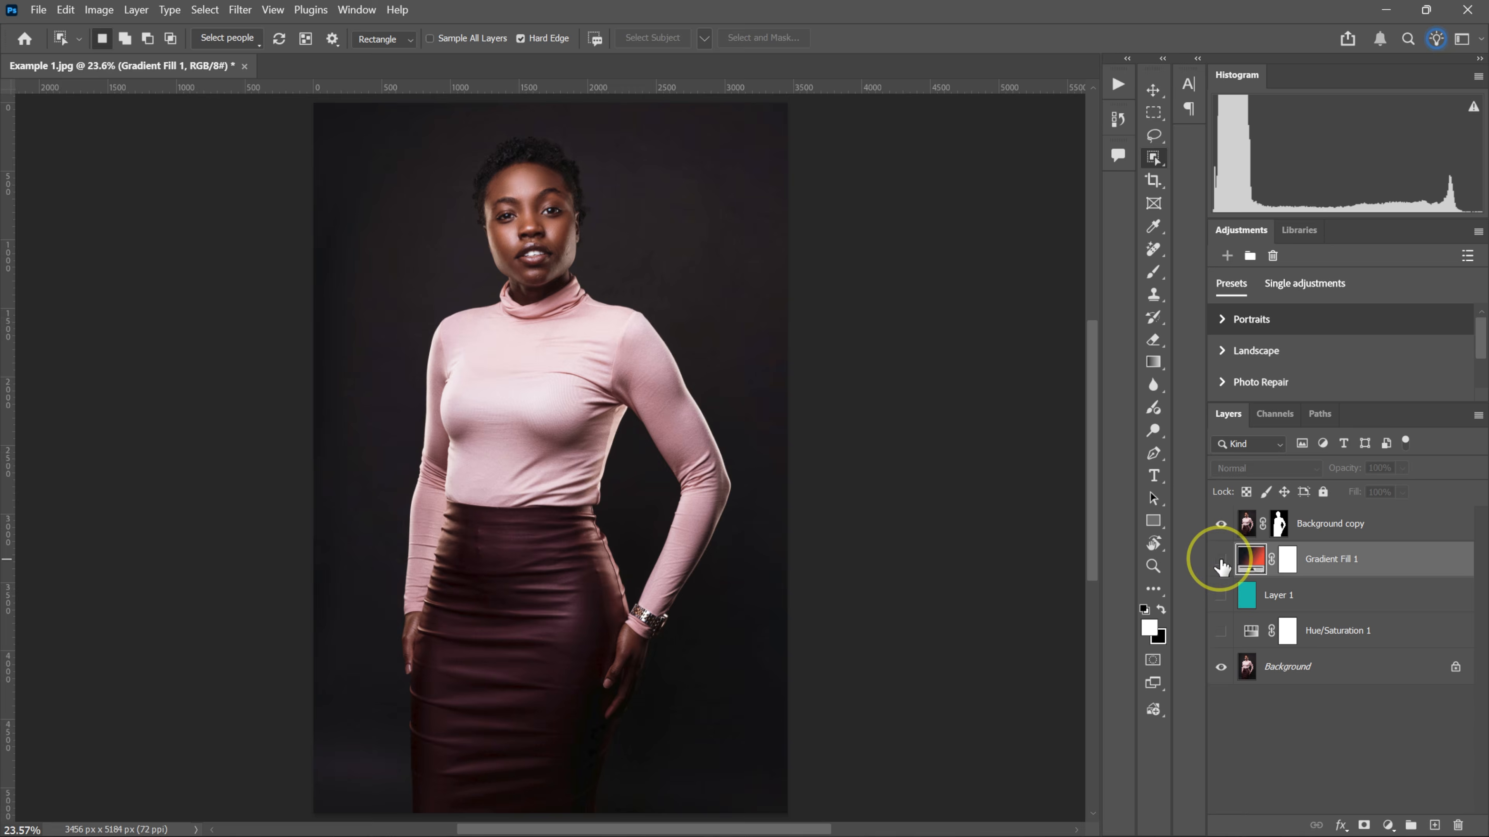
{"action": "left_click", "coordinate": [1221, 566]}
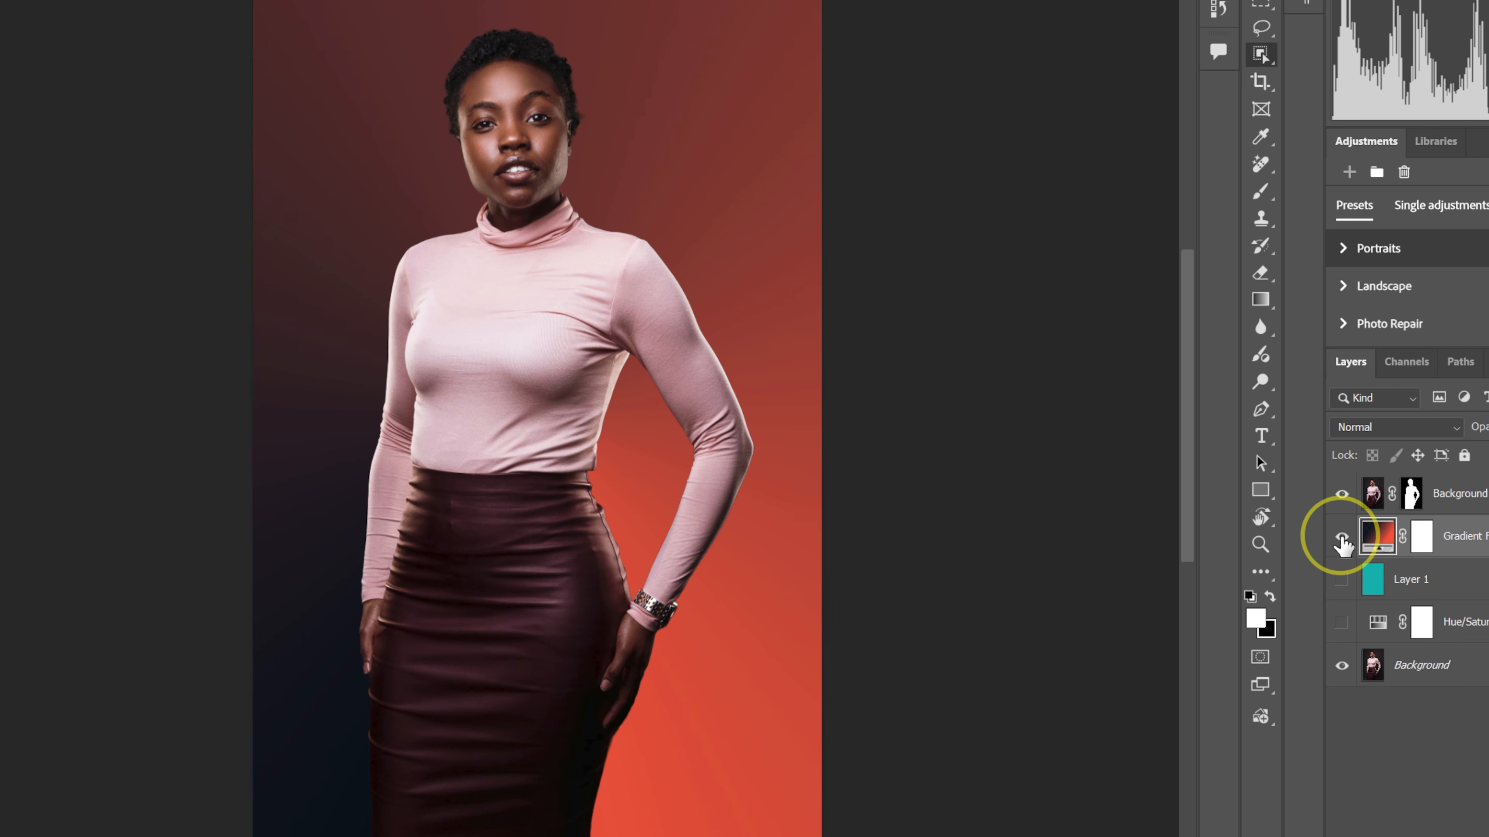
{"action": "left_click", "coordinate": [1222, 567]}
{"action": "left_click", "coordinate": [1342, 541]}
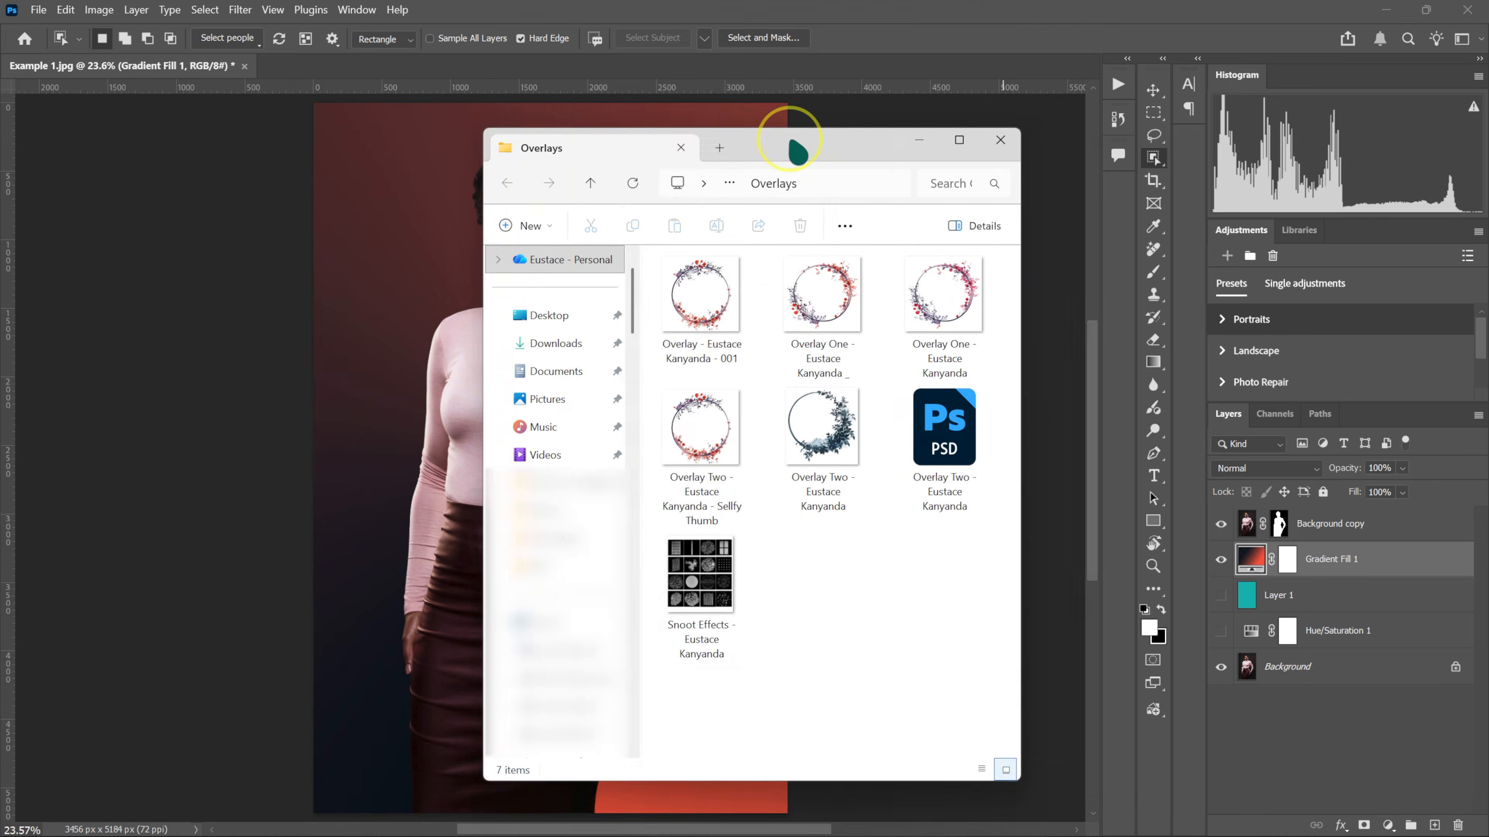
- Open the Snoot Effects overlay sheet from the Overlays folder as a separate document
{"action": "left_click_drag", "start_coordinate": [795, 136], "coordinate": [1049, 150]}
{"action": "left_click_drag", "start_coordinate": [961, 593], "coordinate": [472, 323]}
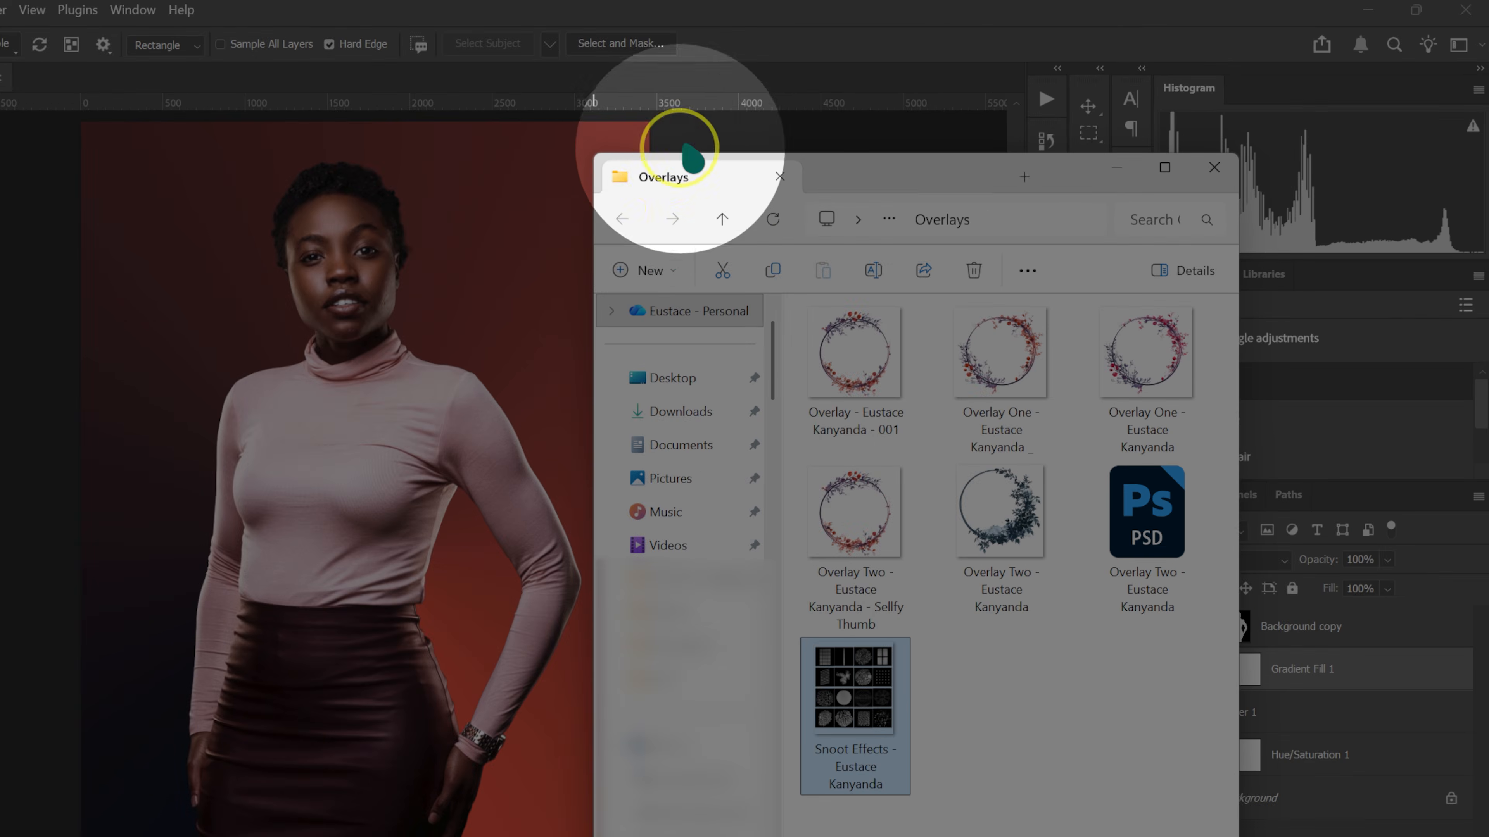
{"action": "left_click_drag", "start_coordinate": [692, 156], "coordinate": [630, 86]}
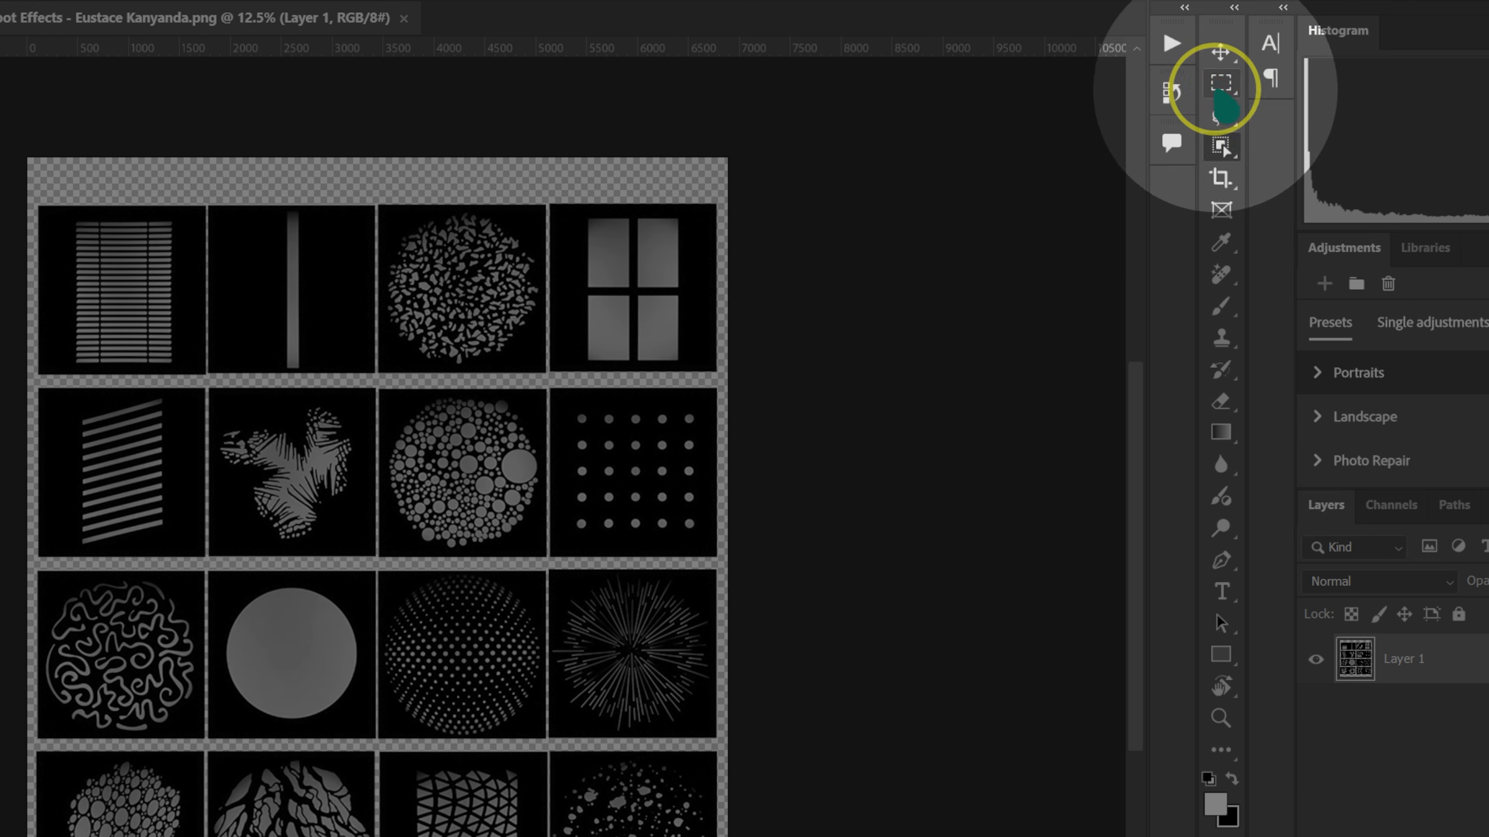
- Select the four-pane window pattern in the overlay sheet's first row with the Rectangular Marquee tool and copy it
{"action": "left_click", "coordinate": [1152, 113]}
{"action": "right_click", "coordinate": [1221, 83]}
{"action": "left_click", "coordinate": [1306, 74]}
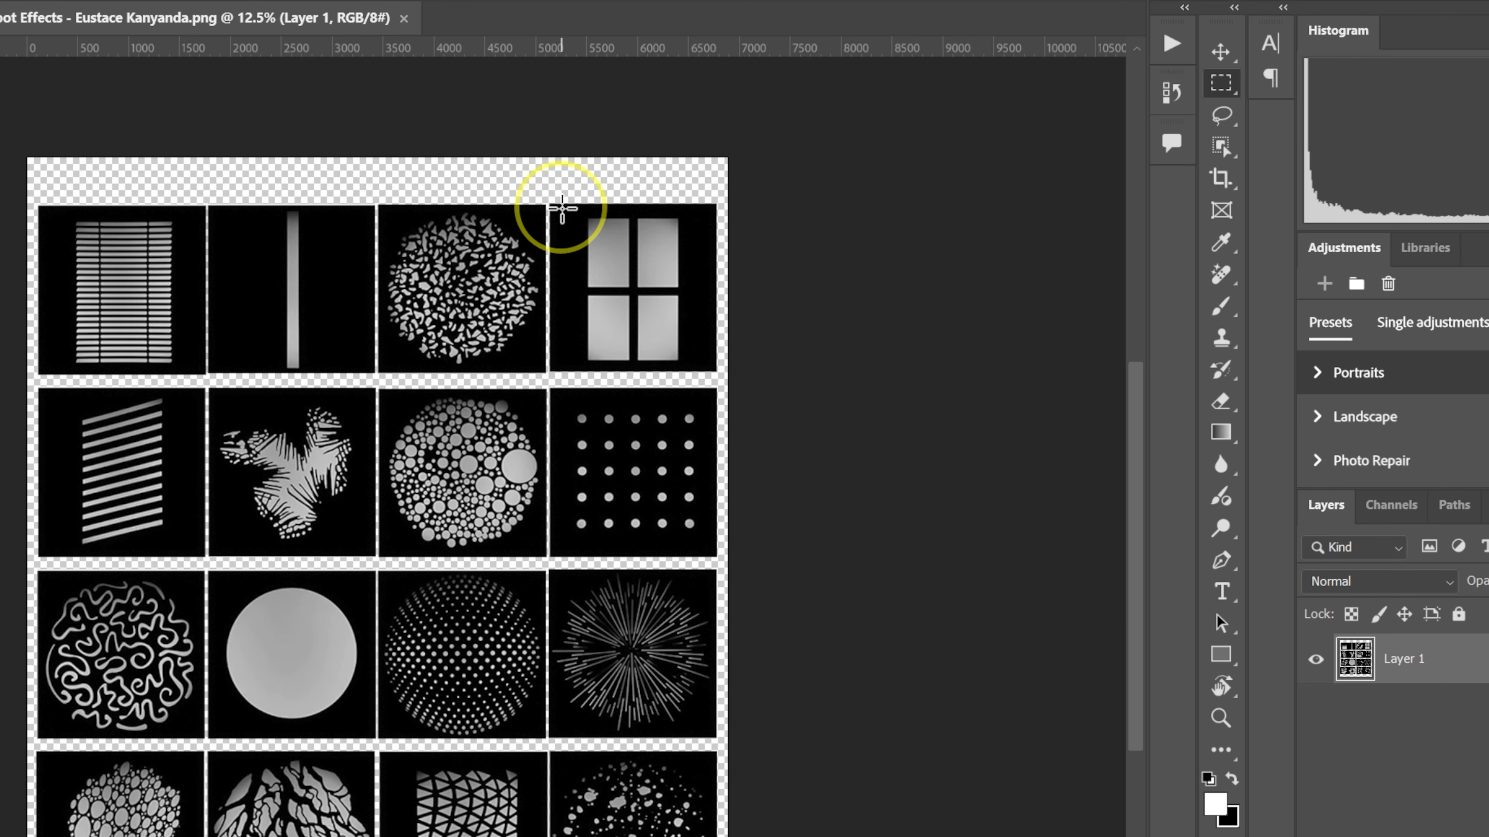
{"action": "left_click_drag", "start_coordinate": [562, 206], "coordinate": [707, 374]}
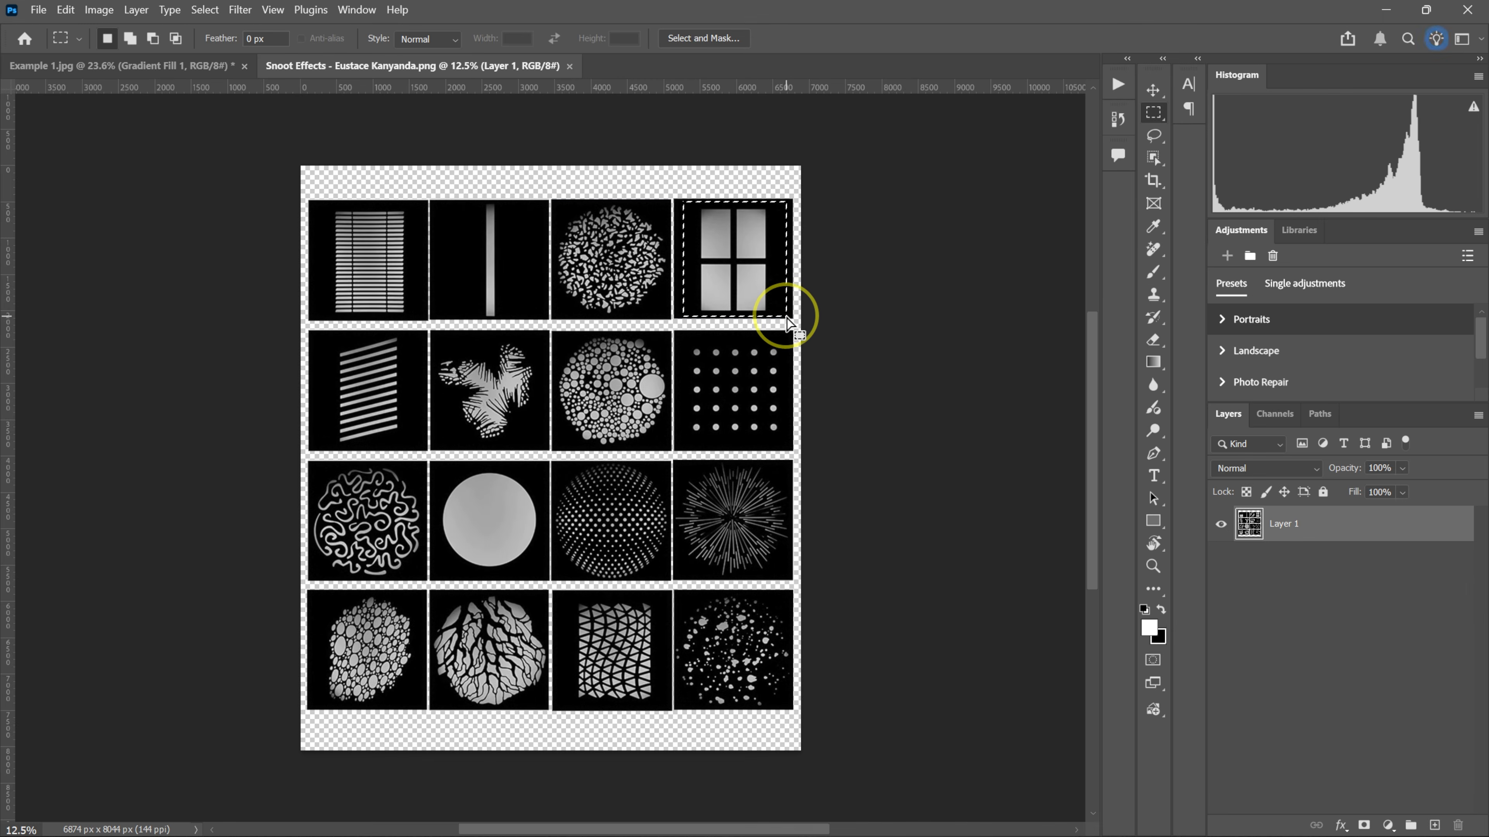
{"action": "key", "text": "ctrl+c"}
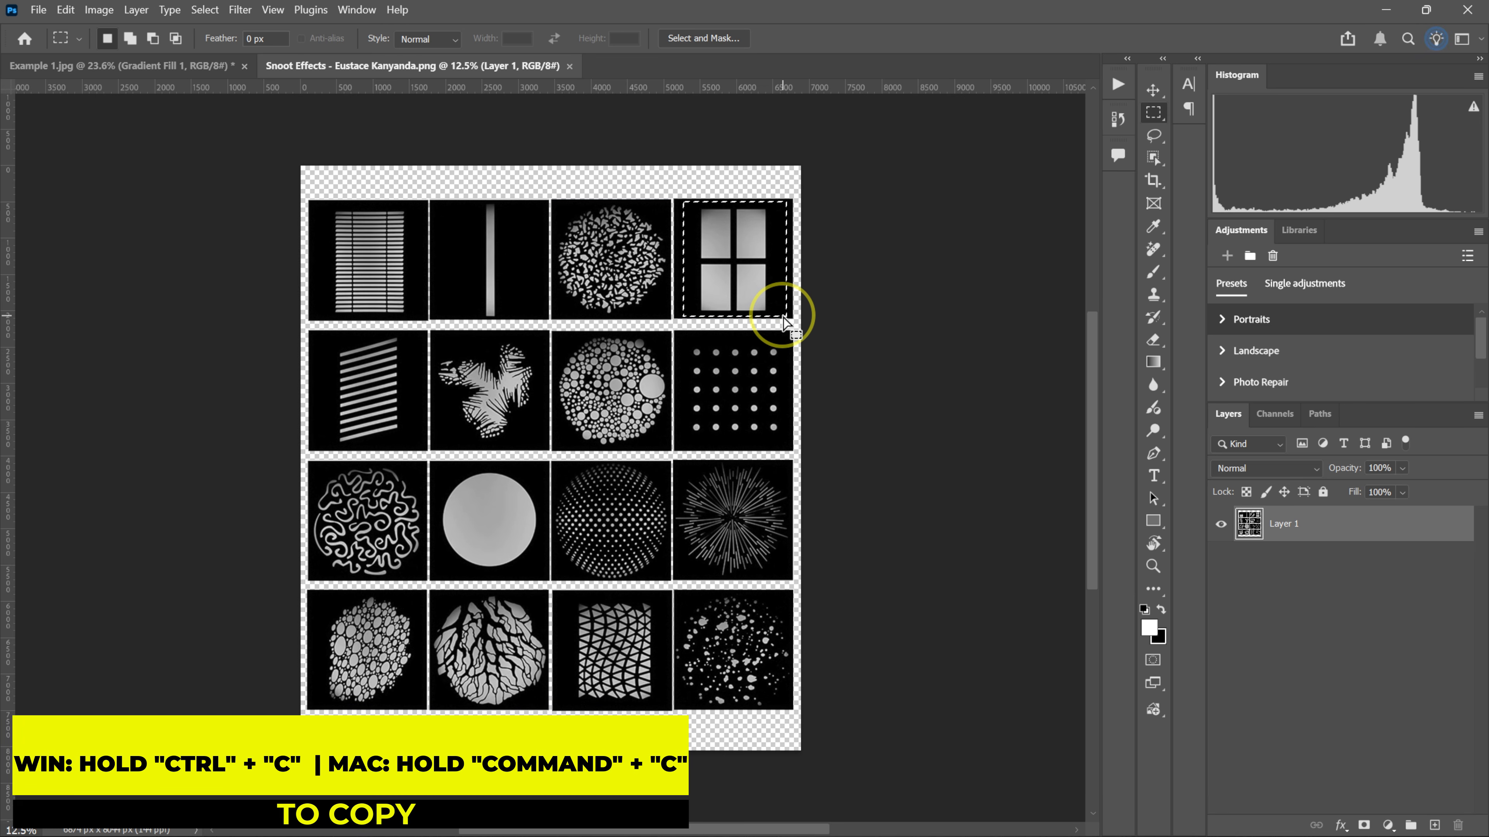
- Hide the gradient fill in Example 1.jpg and paste the copied window pattern directly above the Background layer
{"action": "left_click", "coordinate": [206, 66]}
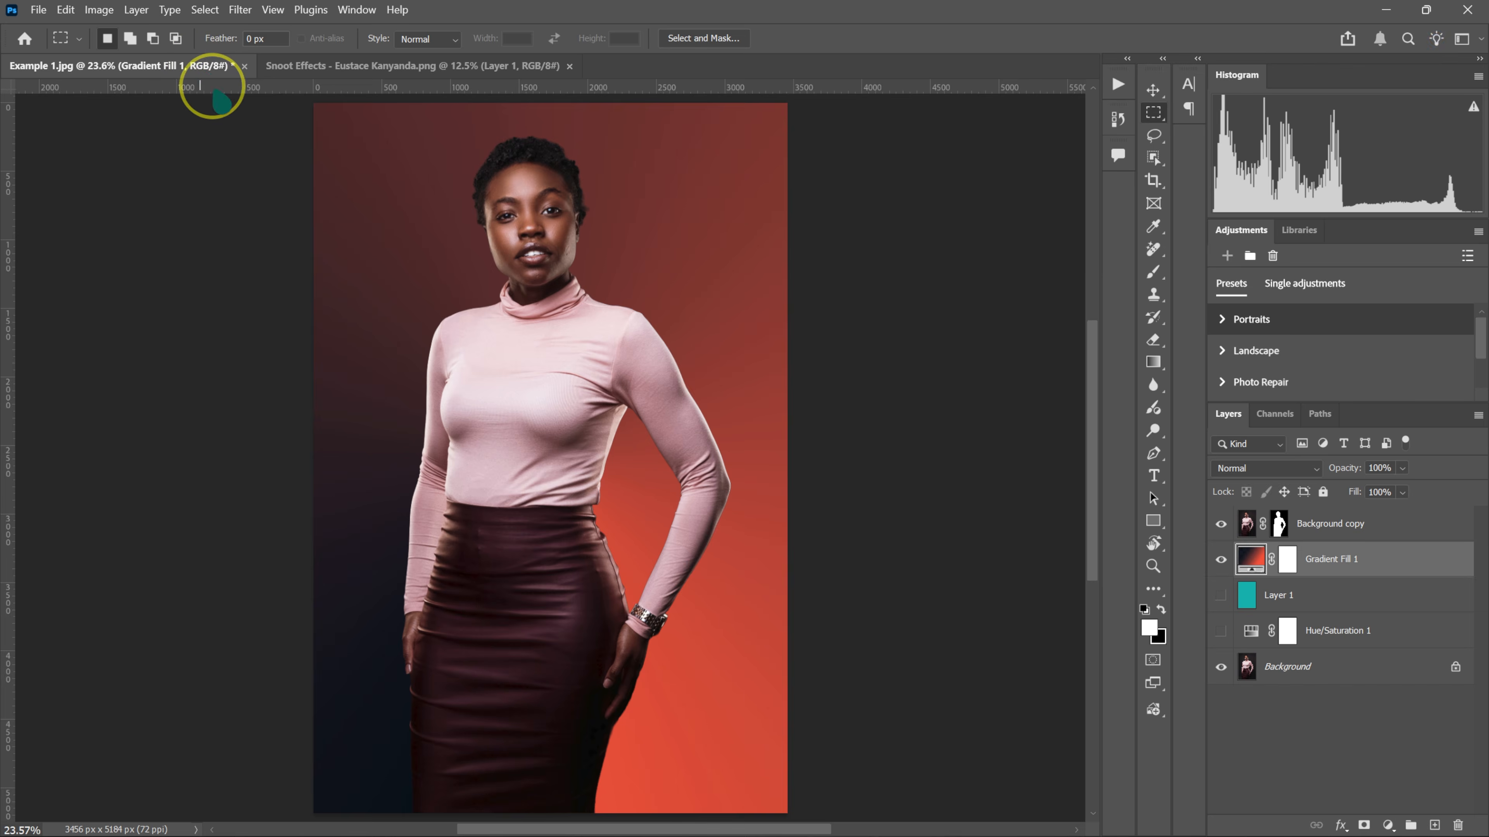
{"action": "left_click", "coordinate": [1219, 561]}
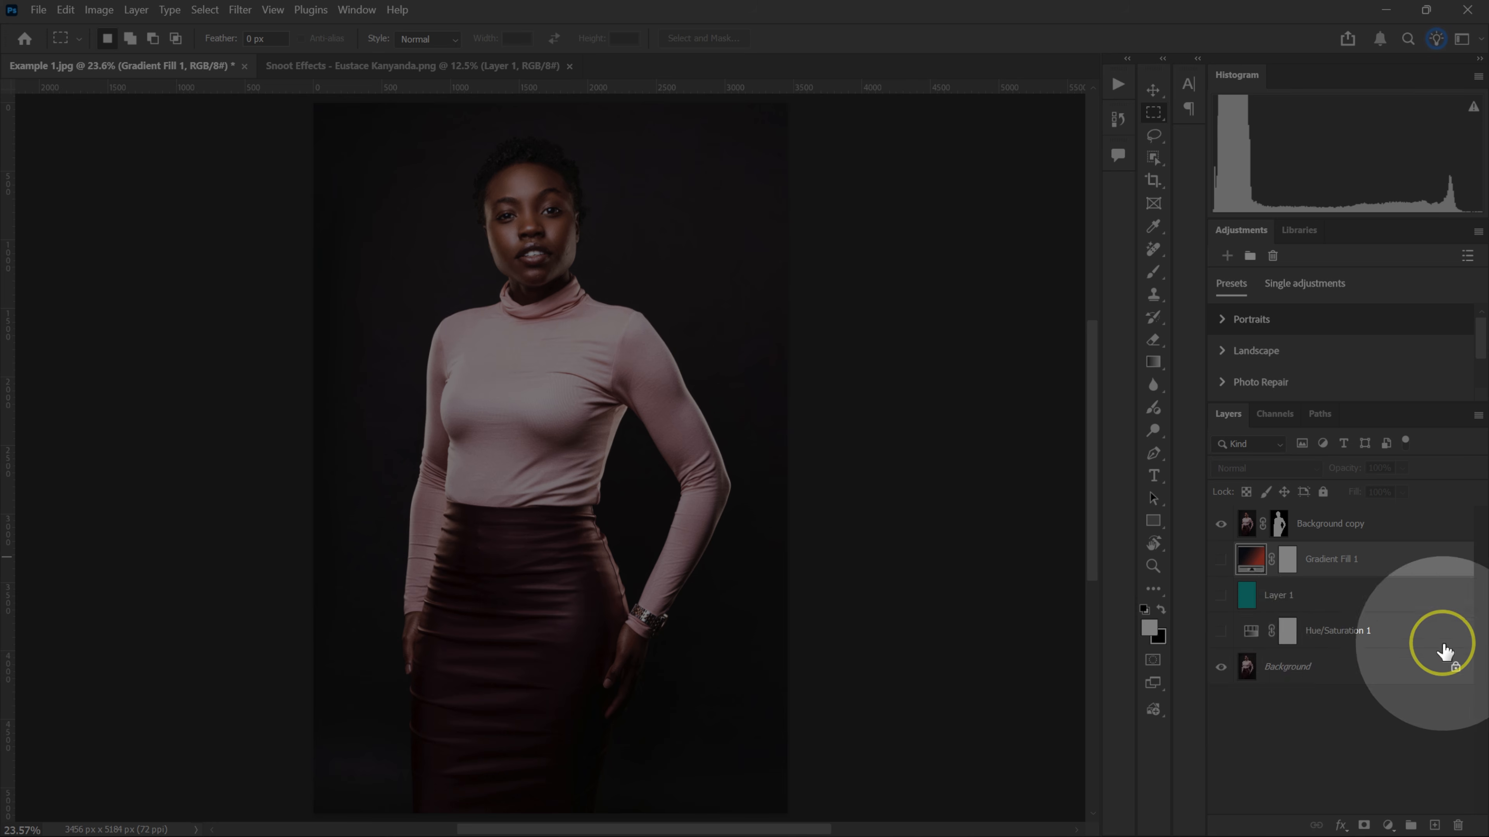
{"action": "left_click", "coordinate": [1299, 668]}
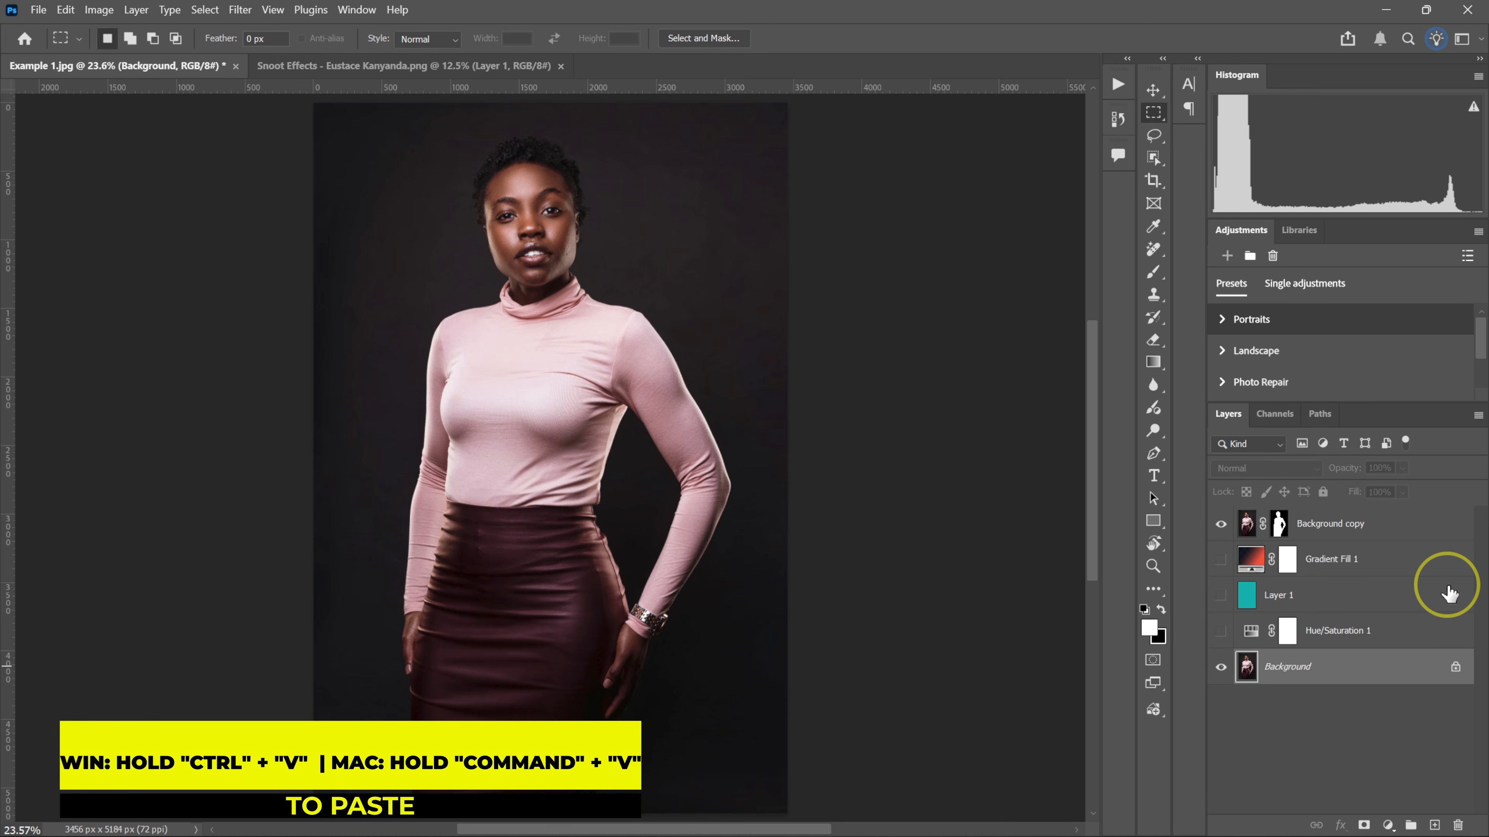
{"action": "key", "text": "ctrl+v"}
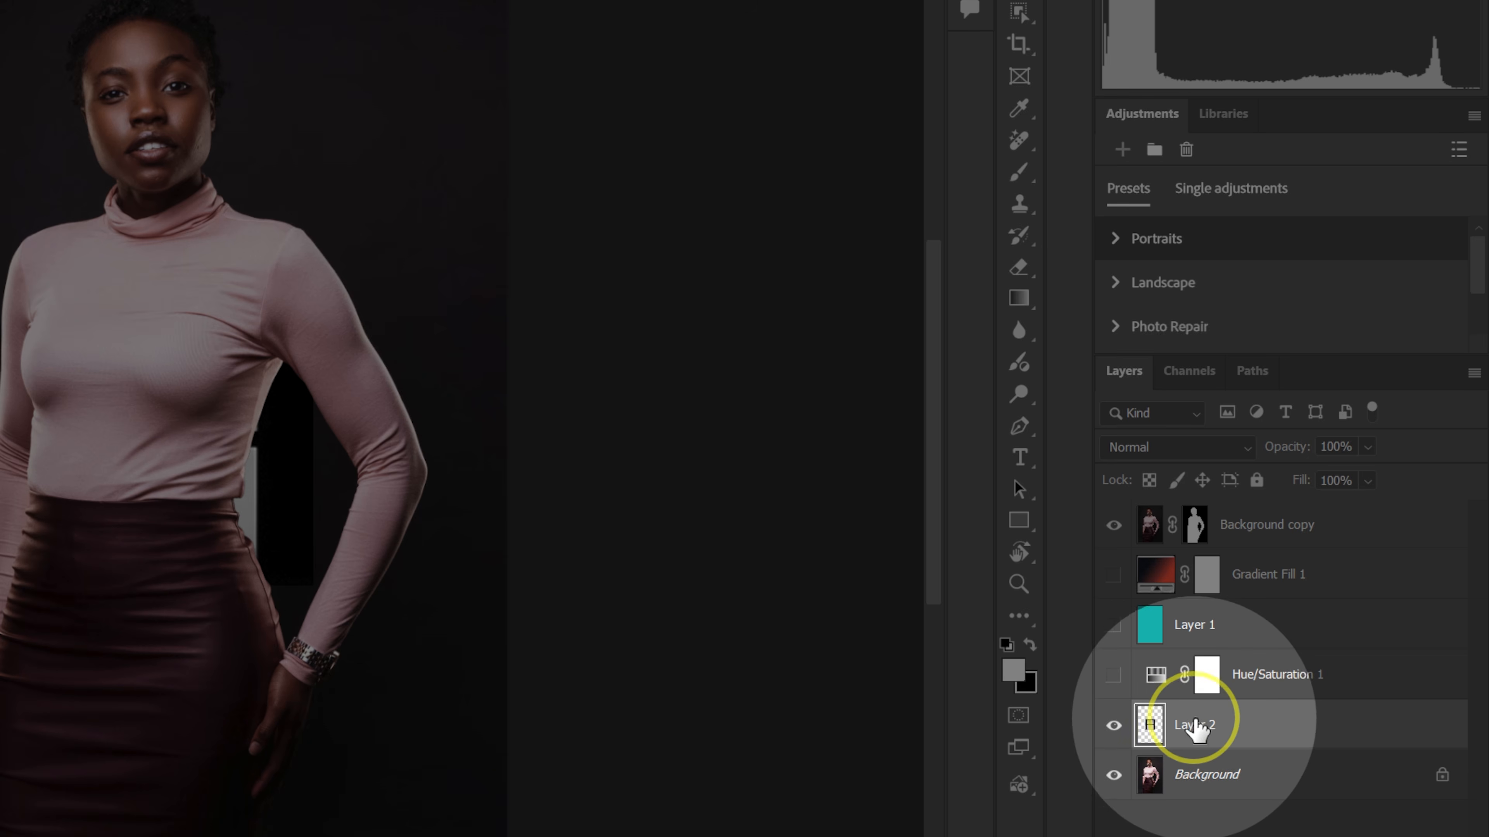
- Convert the pasted window layer to a Smart Object, enlarge it to about 225% and rotate it about 51 degrees behind the woman
{"action": "right_click", "coordinate": [1167, 727]}
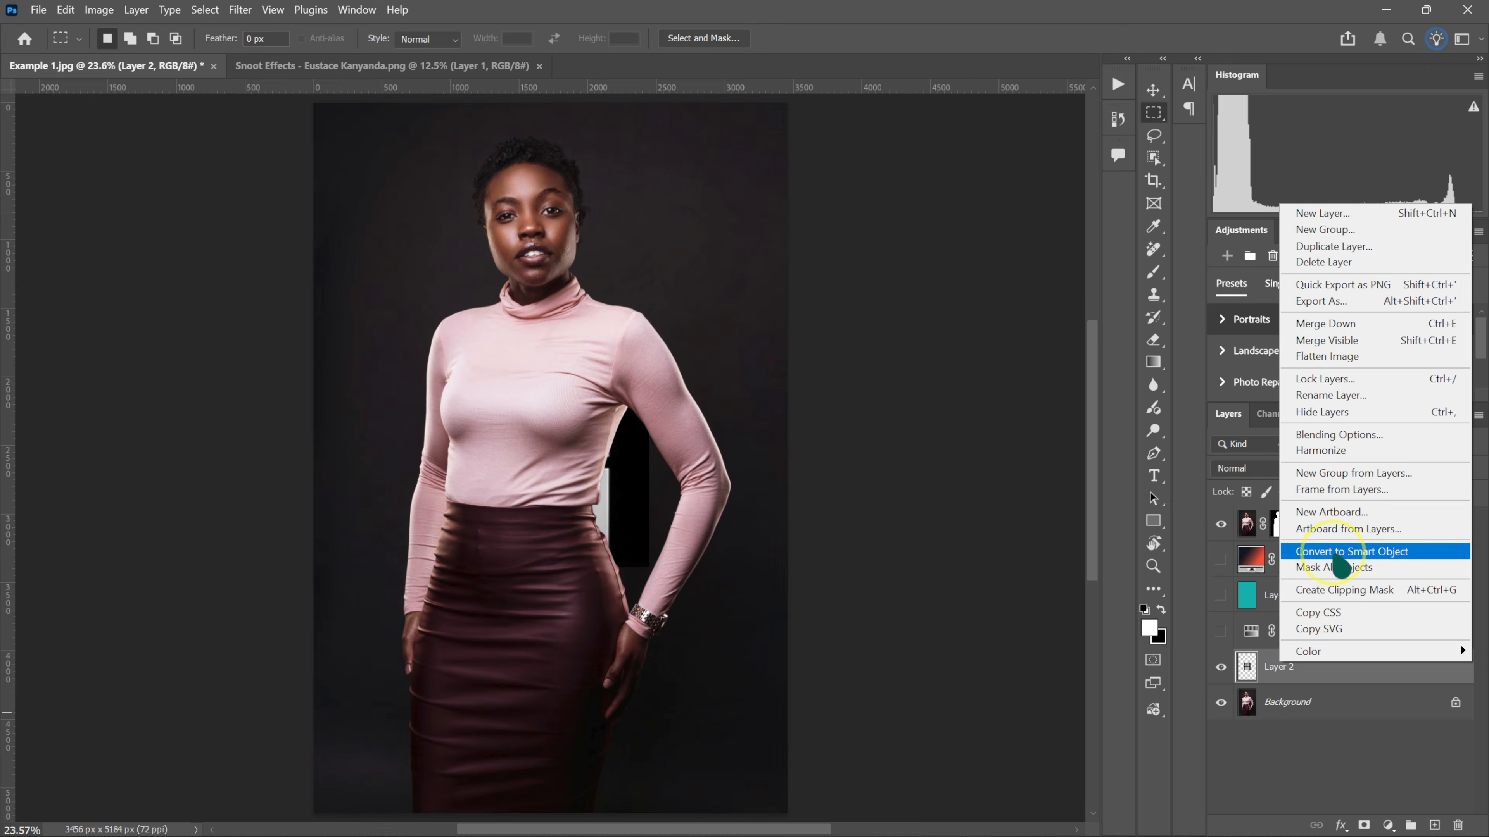
{"action": "left_click", "coordinate": [1277, 566]}
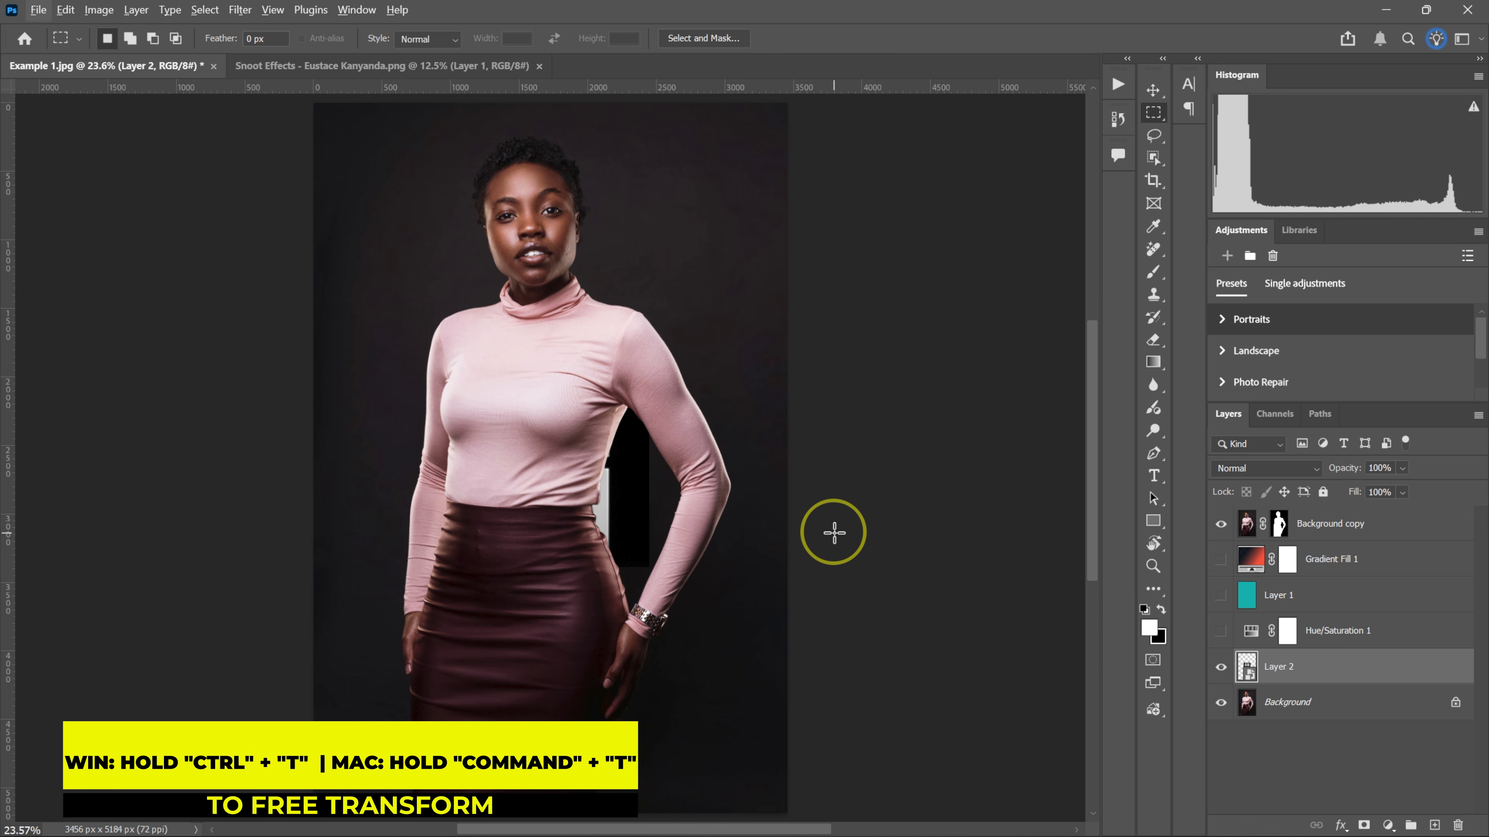
{"action": "key", "text": "ctrl+t"}
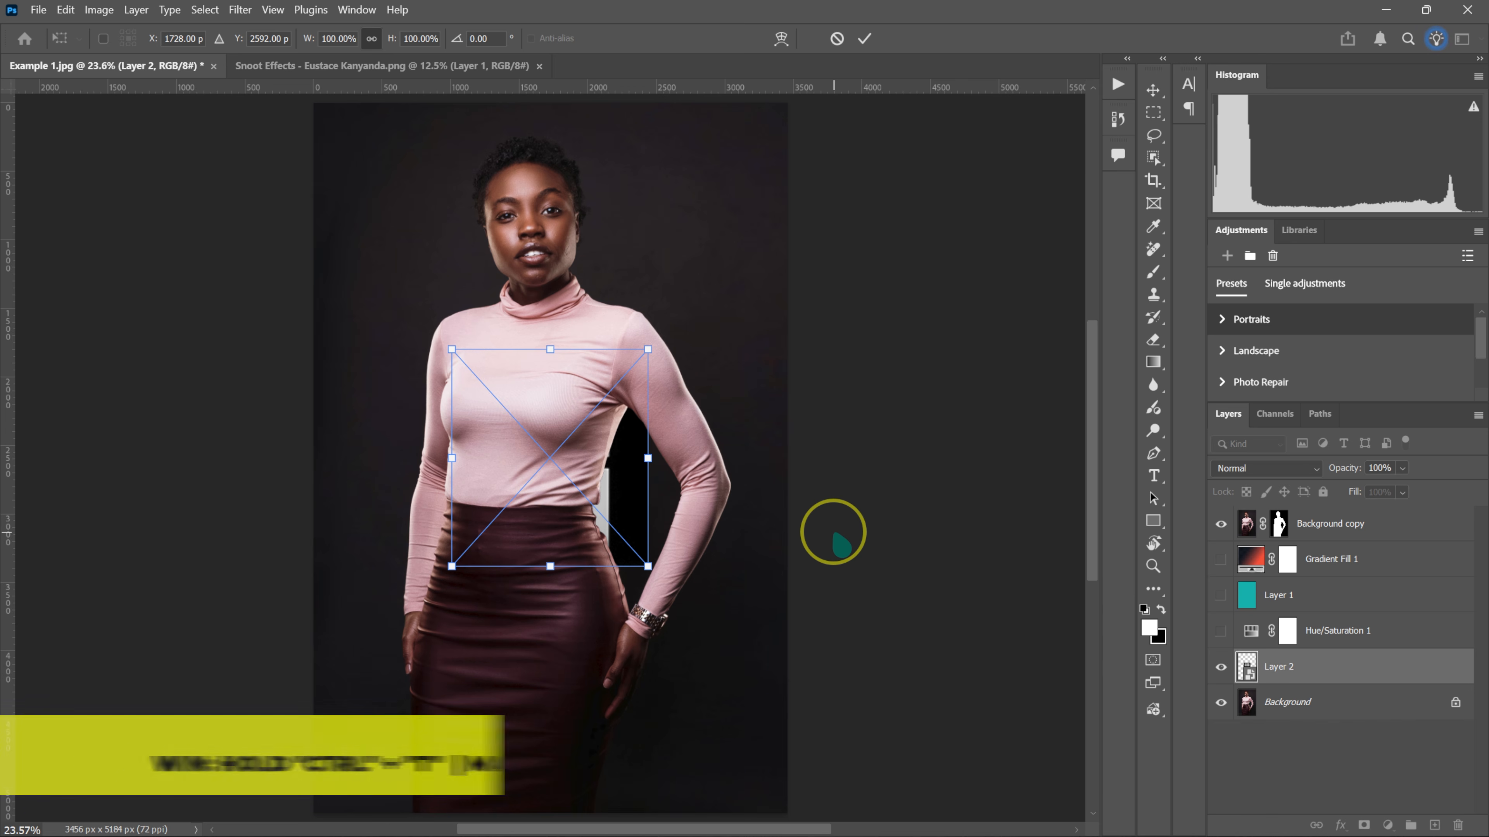
{"action": "left_click_drag", "start_coordinate": [544, 347], "coordinate": [581, 115]}
{"action": "mouse_move", "coordinate": [550, 615]}
{"action": "left_mouse_down"}
{"action": "mouse_move", "coordinate": [548, 598]}
{"action": "mouse_move", "coordinate": [550, 621]}
{"action": "left_mouse_up"}
{"action": "left_click_drag", "start_coordinate": [567, 678], "coordinate": [310, 595]}
{"action": "left_click_drag", "start_coordinate": [573, 491], "coordinate": [583, 478]}
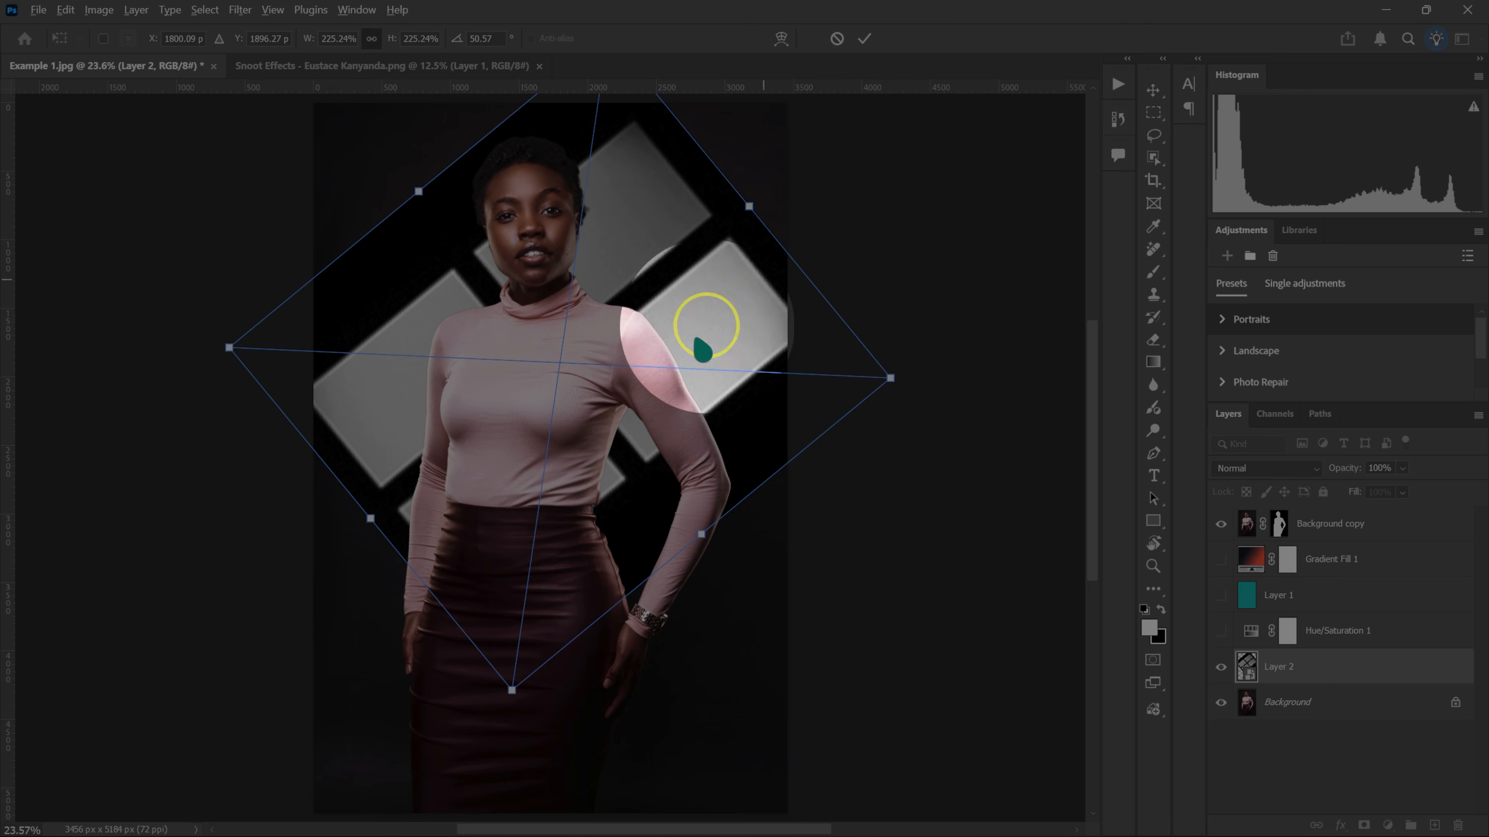
{"action": "key", "text": "Return"}
{"action": "key", "text": "m"}
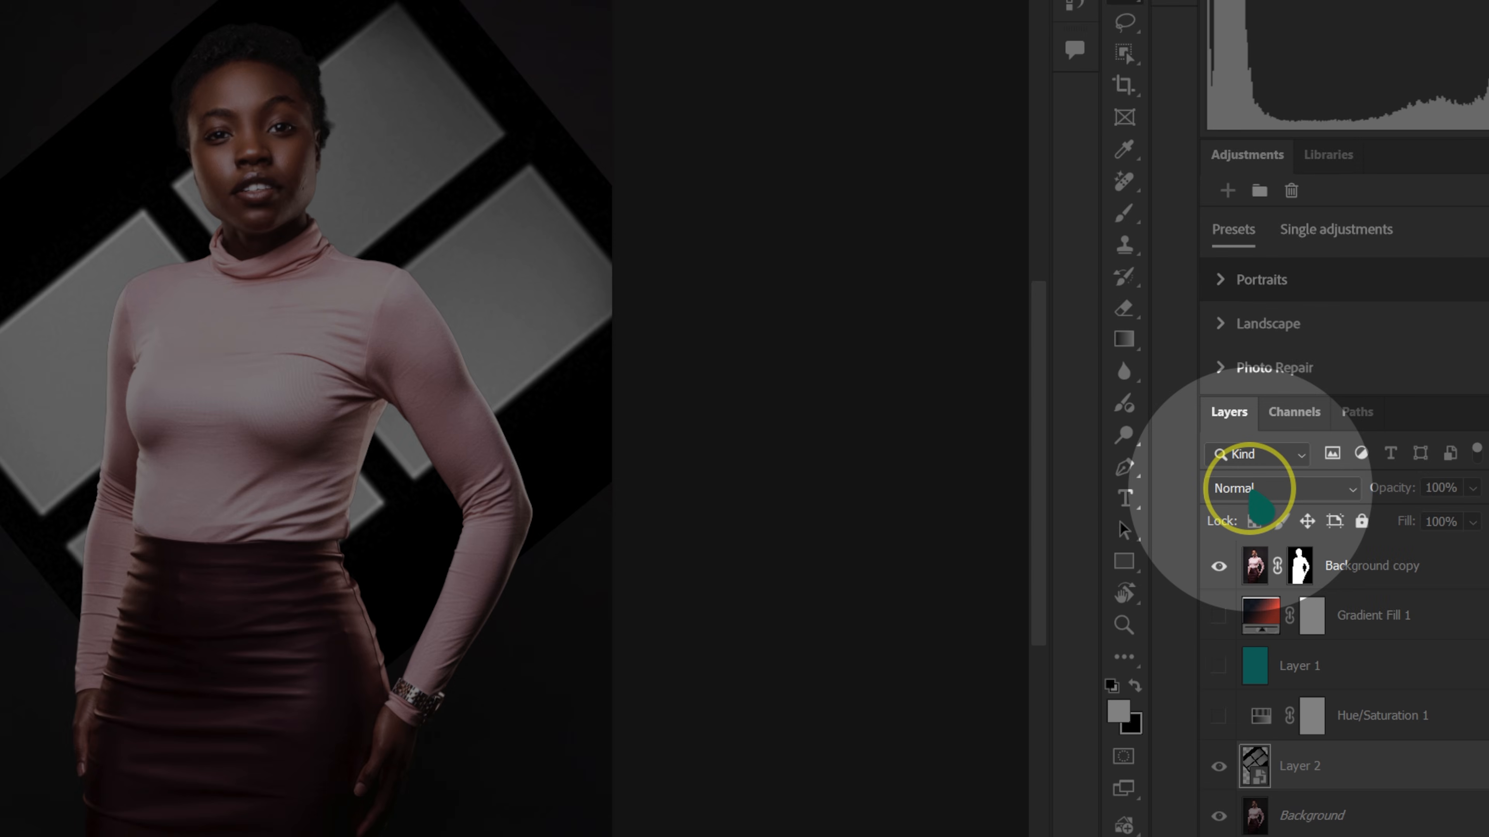
- Set the window layer's blend mode to Screen and apply a Gaussian Blur with a radius of 26.3 pixels
{"action": "left_click", "coordinate": [1266, 468]}
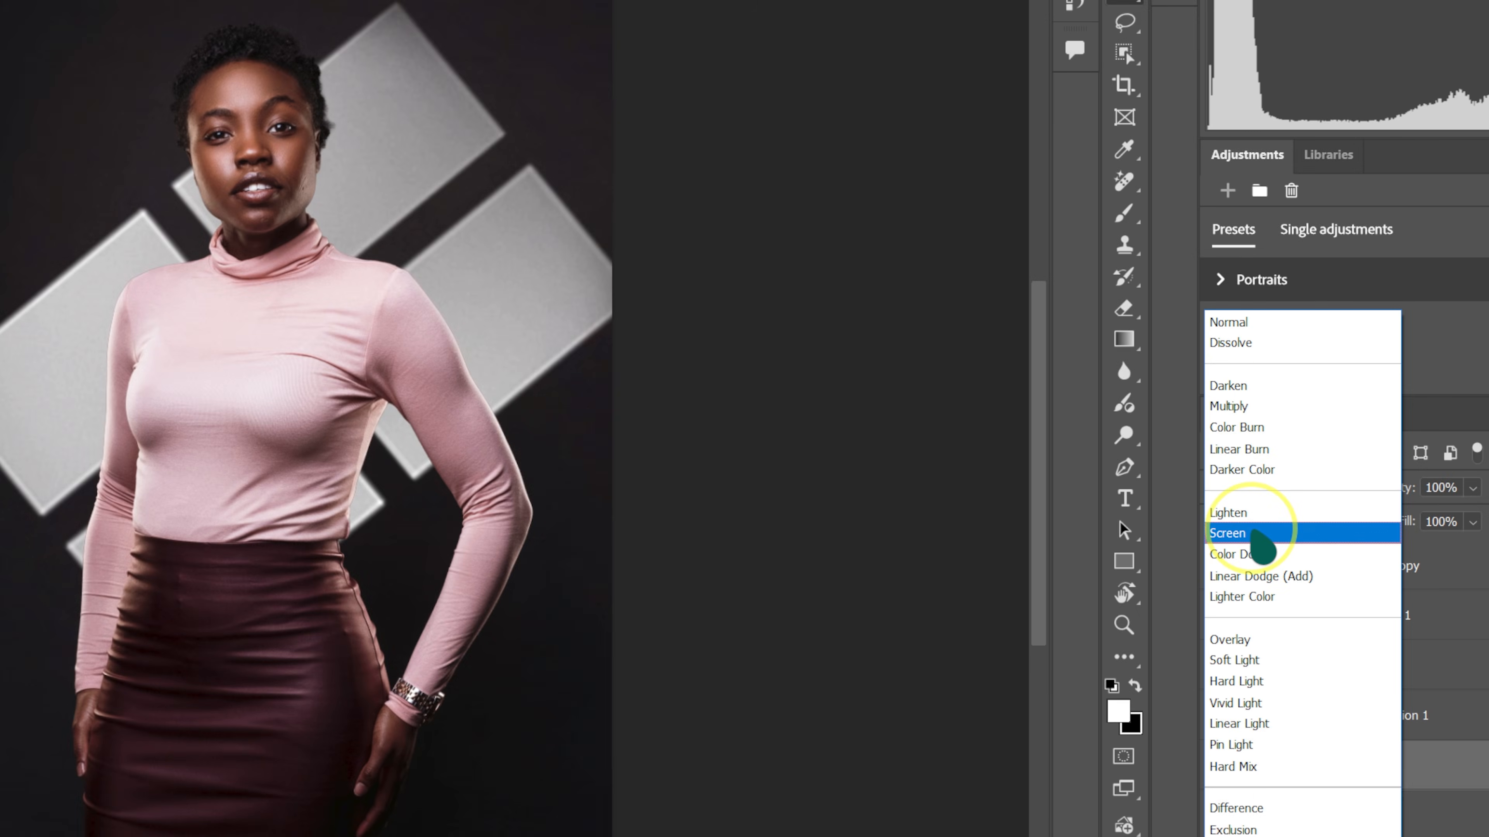
{"action": "left_click", "coordinate": [1254, 533]}
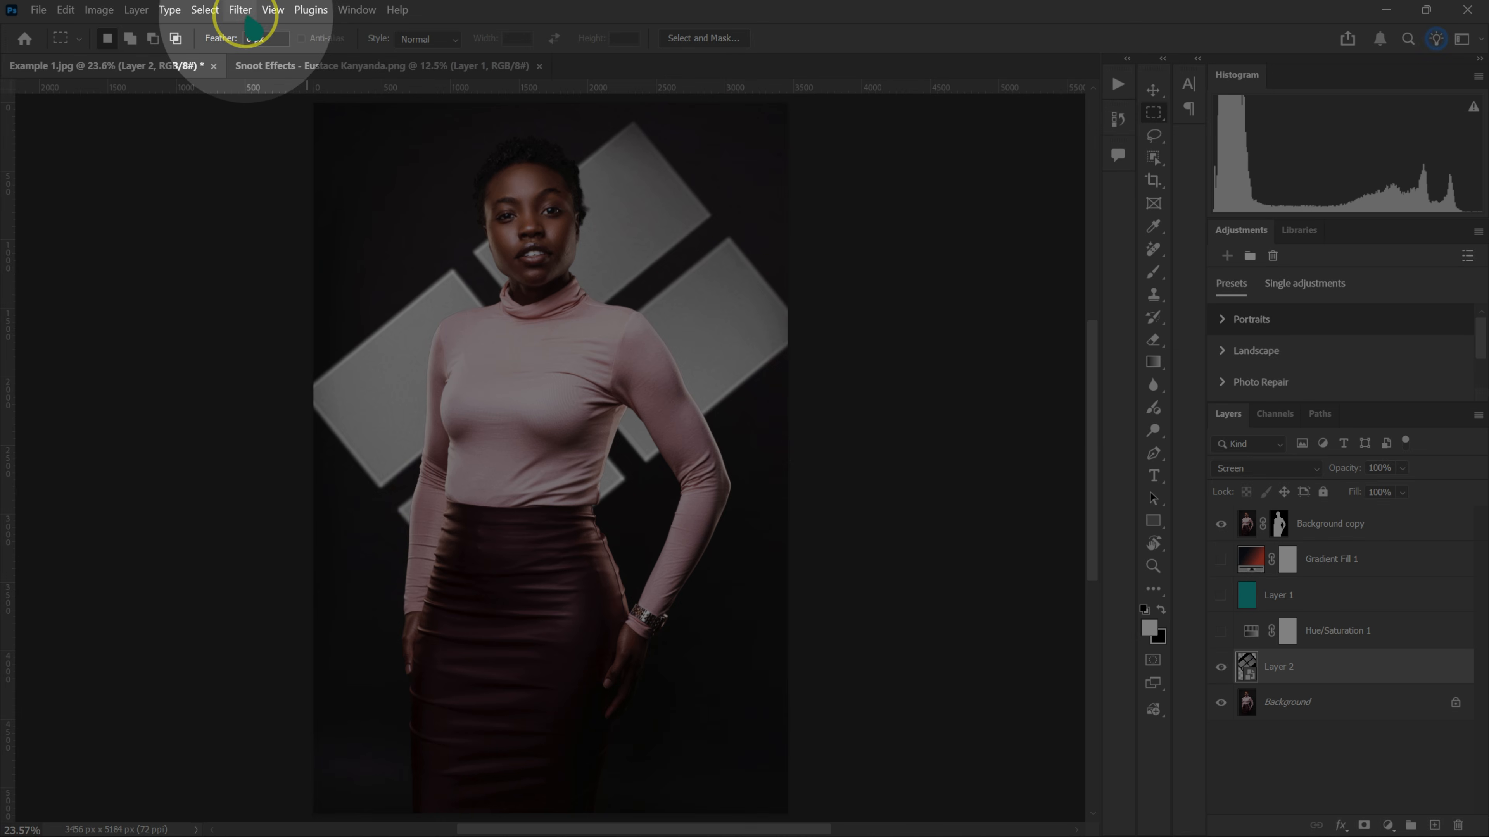
{"action": "left_click", "coordinate": [240, 10]}
{"action": "mouse_move", "coordinate": [345, 324]}
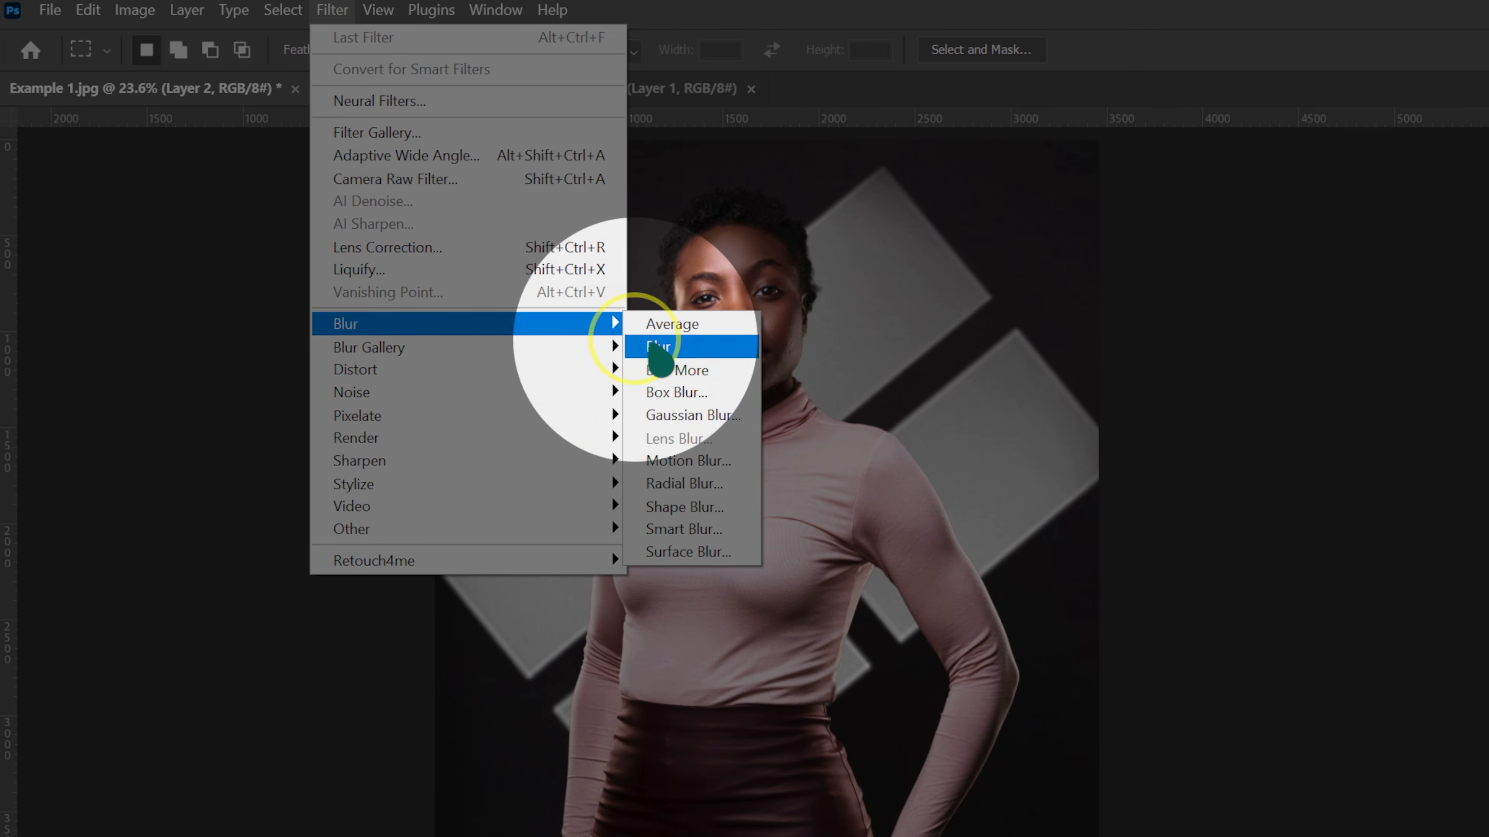
{"action": "left_click", "coordinate": [724, 415]}
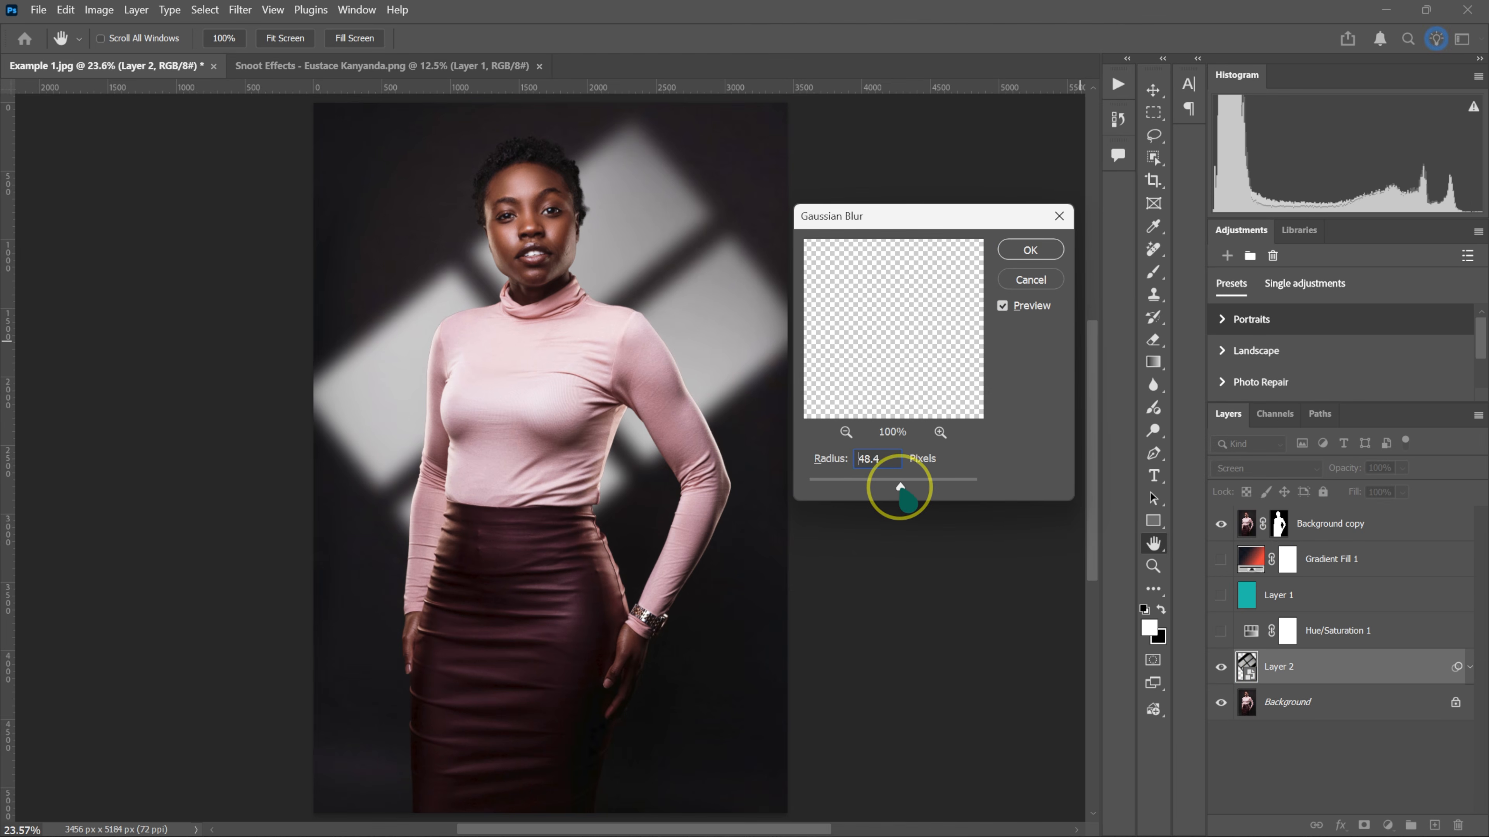
{"action": "mouse_move", "coordinate": [904, 486]}
{"action": "left_mouse_down"}
{"action": "mouse_move", "coordinate": [809, 486]}
{"action": "mouse_move", "coordinate": [885, 487]}
{"action": "left_mouse_up"}
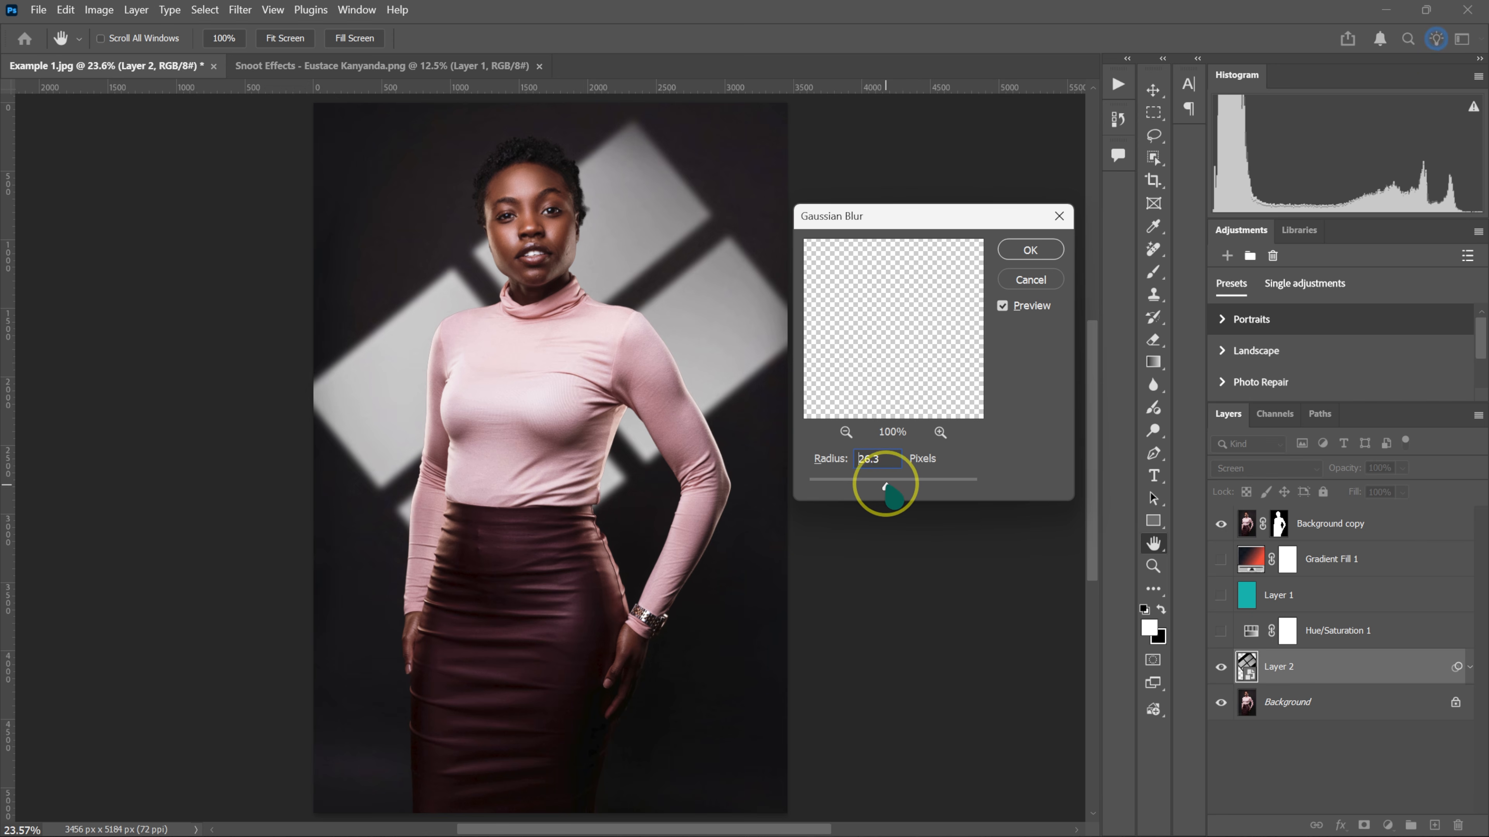
{"action": "left_click", "coordinate": [1023, 253]}
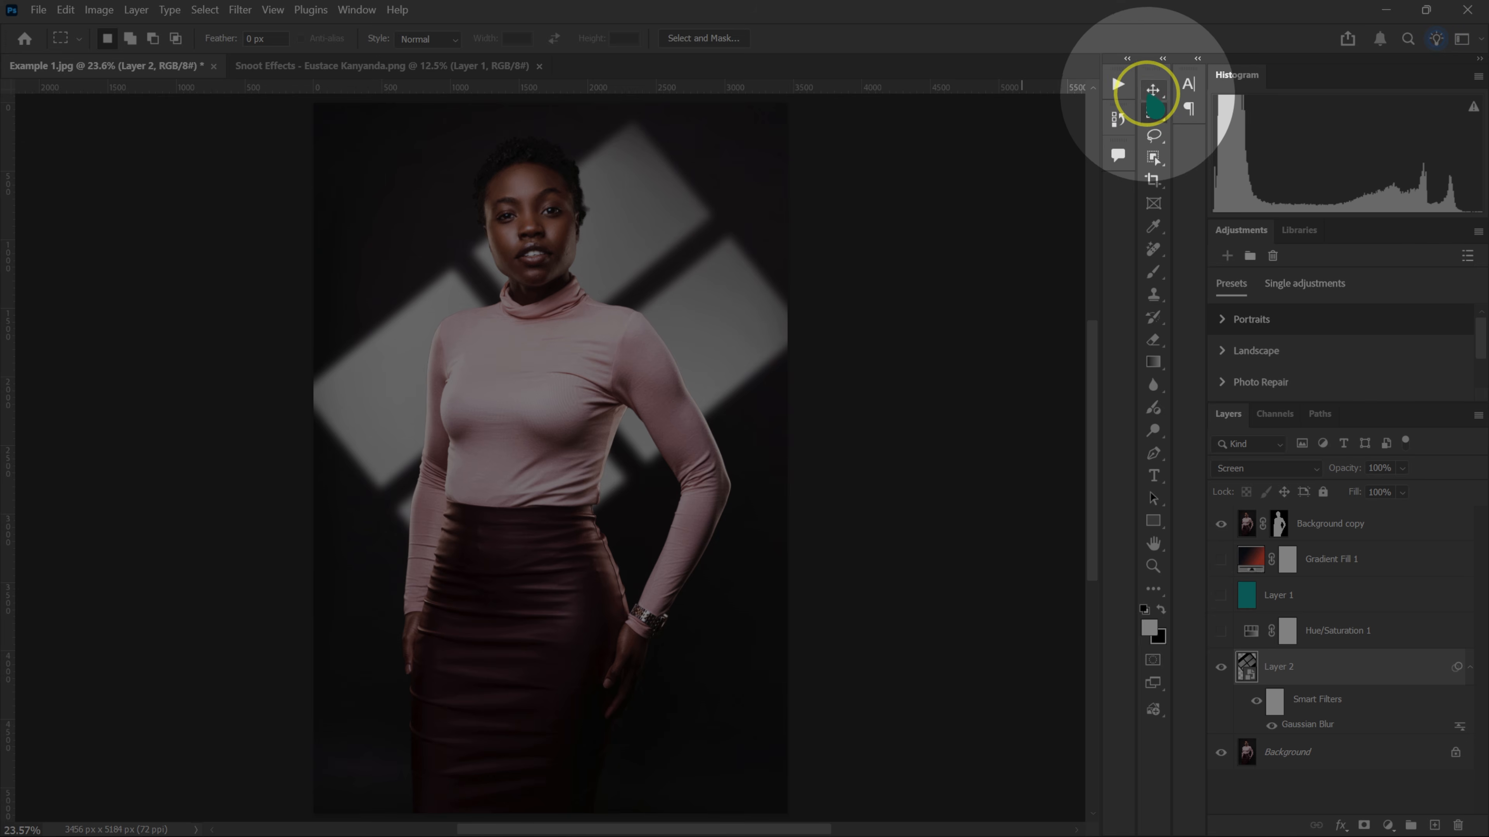
- Move the window overlay up and to the right behind the woman and lower its opacity to 50%
{"action": "left_click_drag", "start_coordinate": [1153, 90], "coordinate": [1189, 104]}
{"action": "left_click", "coordinate": [1192, 88]}
{"action": "left_click_drag", "start_coordinate": [580, 411], "coordinate": [756, 329]}
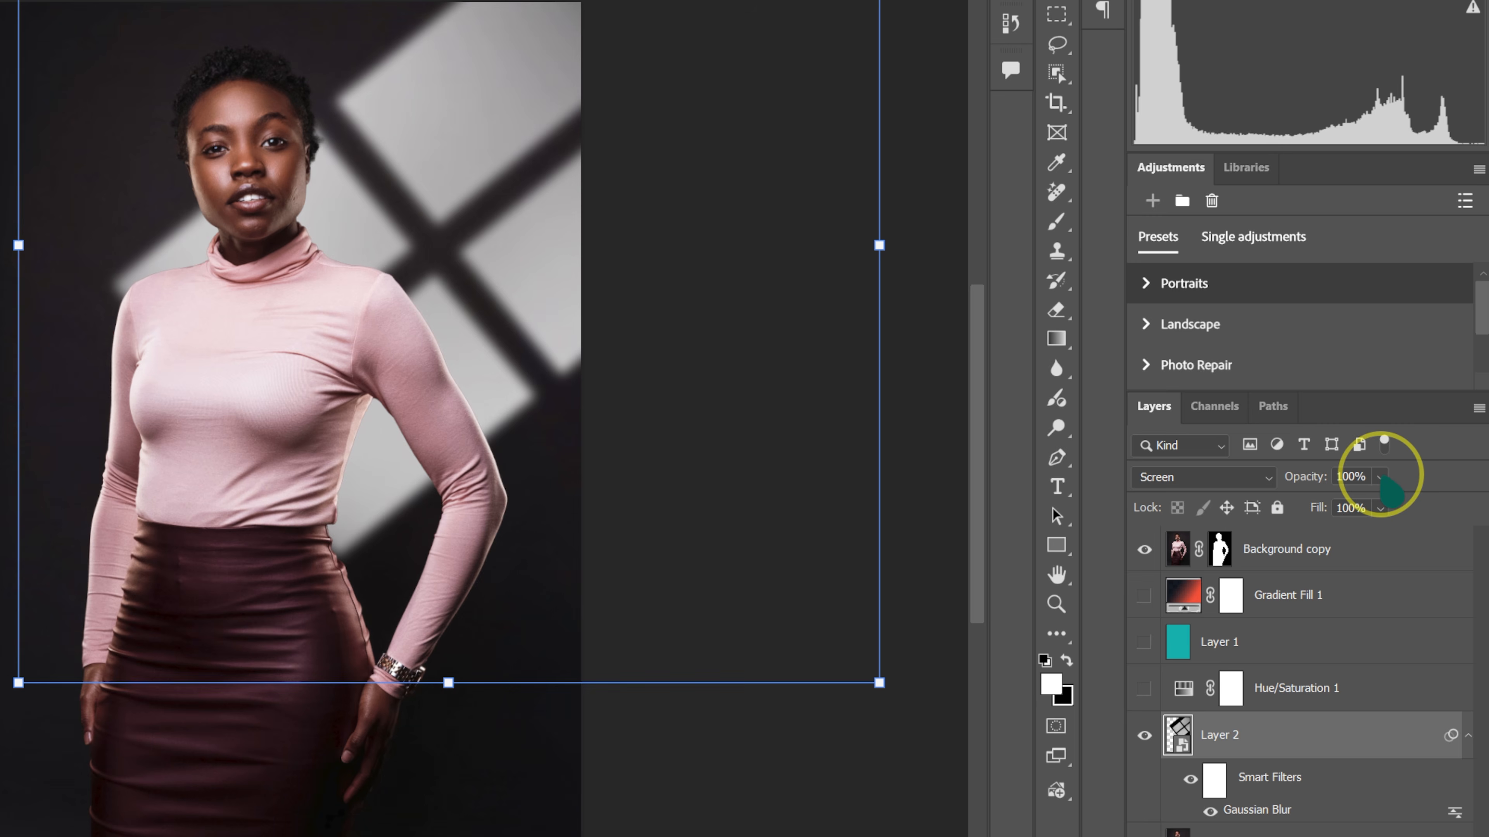
{"action": "mouse_move", "coordinate": [1380, 477]}
{"action": "left_mouse_down"}
{"action": "mouse_move", "coordinate": [1389, 498]}
{"action": "mouse_move", "coordinate": [1369, 495]}
{"action": "left_mouse_up"}
- Compare the portrait with and without the window overlay, leaving the overlay layer visible
{"action": "left_click", "coordinate": [1144, 738]}
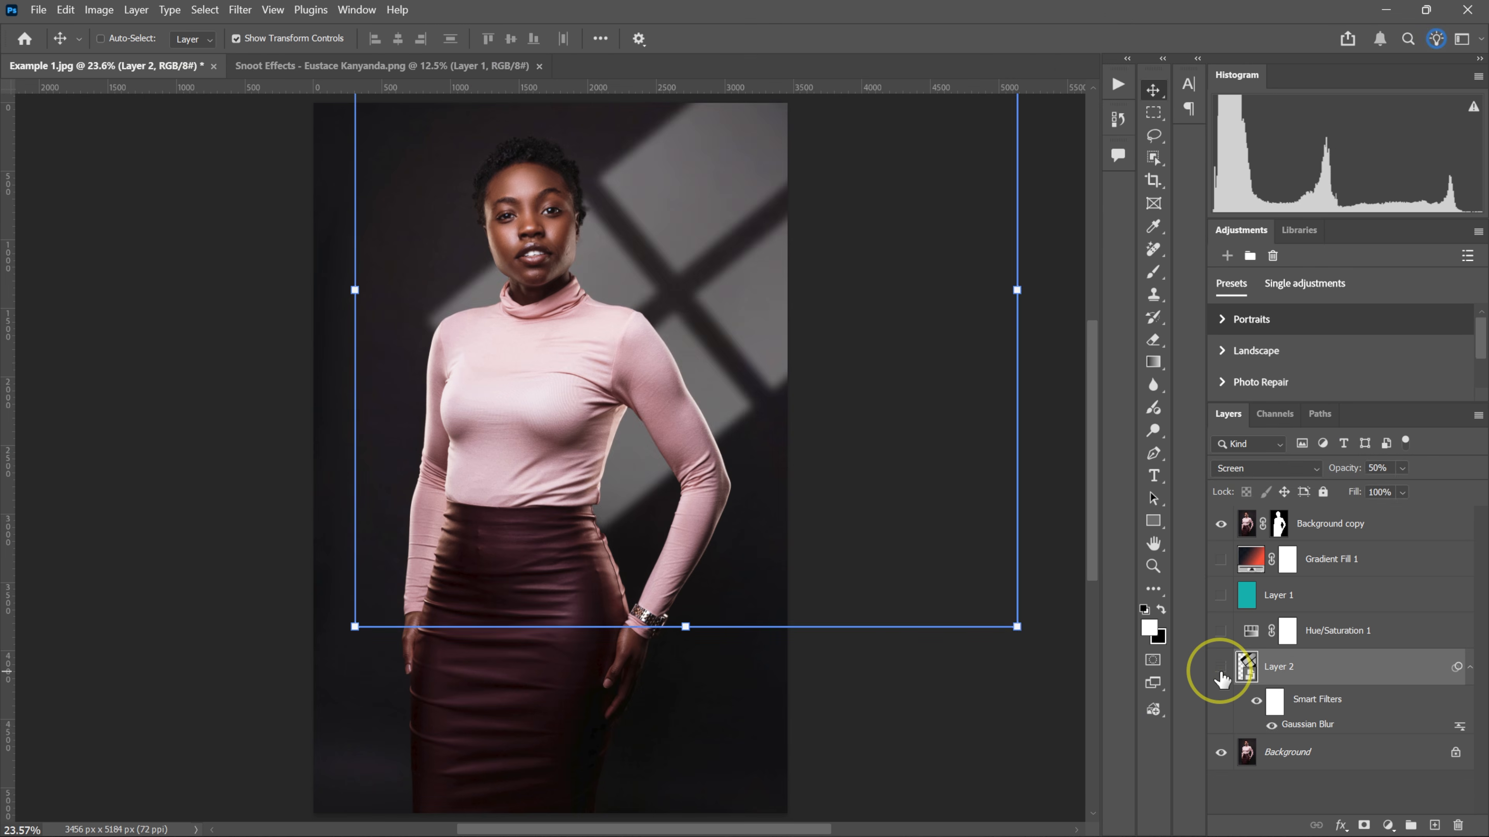
{"action": "left_click", "coordinate": [1144, 737]}
{"action": "left_click", "coordinate": [1221, 668]}
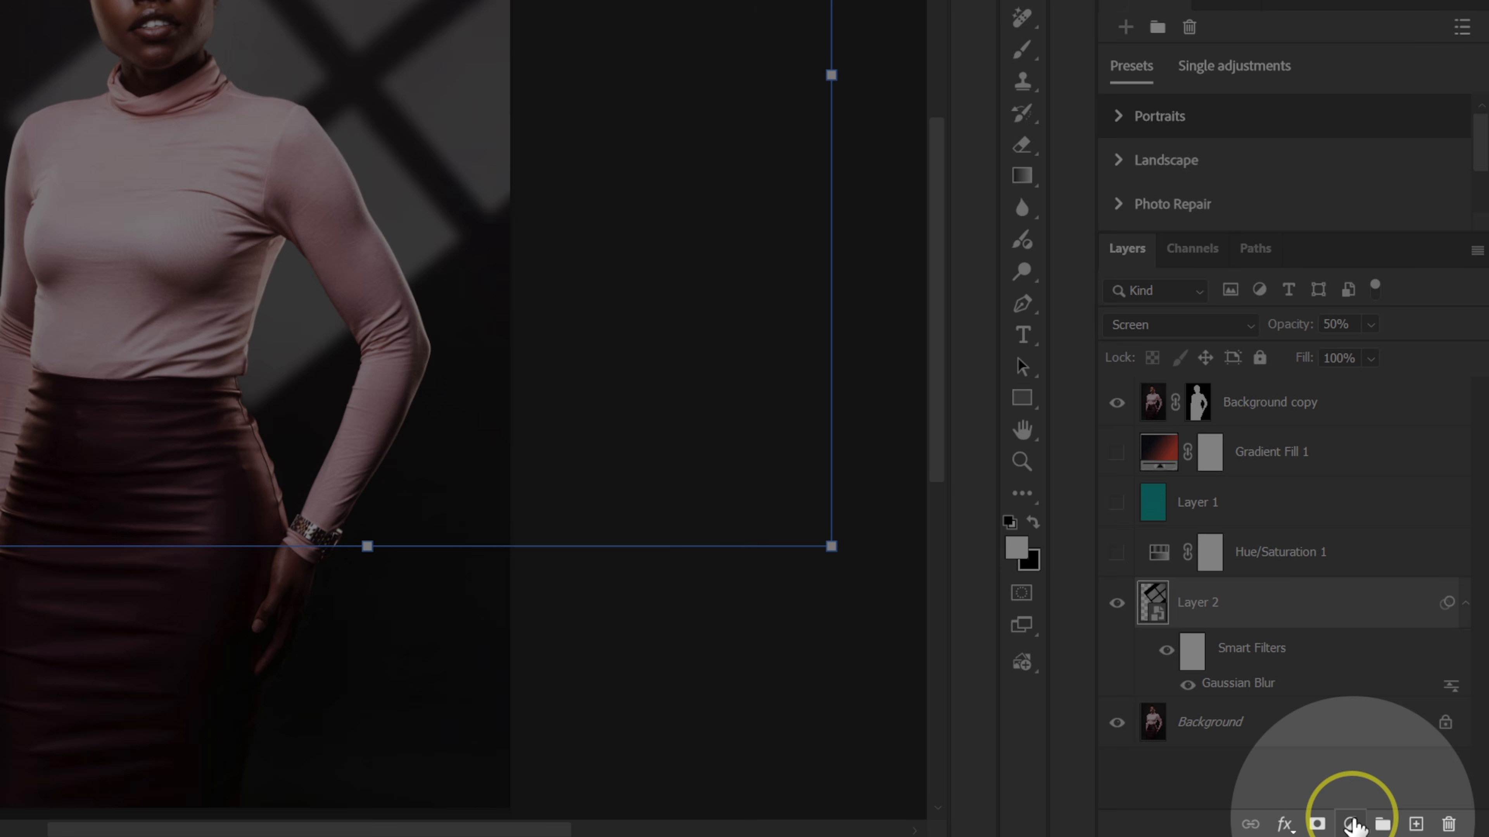
- Add a colorized Hue/Saturation adjustment above the window overlay with hue 329 and saturation 100, and compare the image with and without it
{"action": "left_click", "coordinate": [1351, 825]}
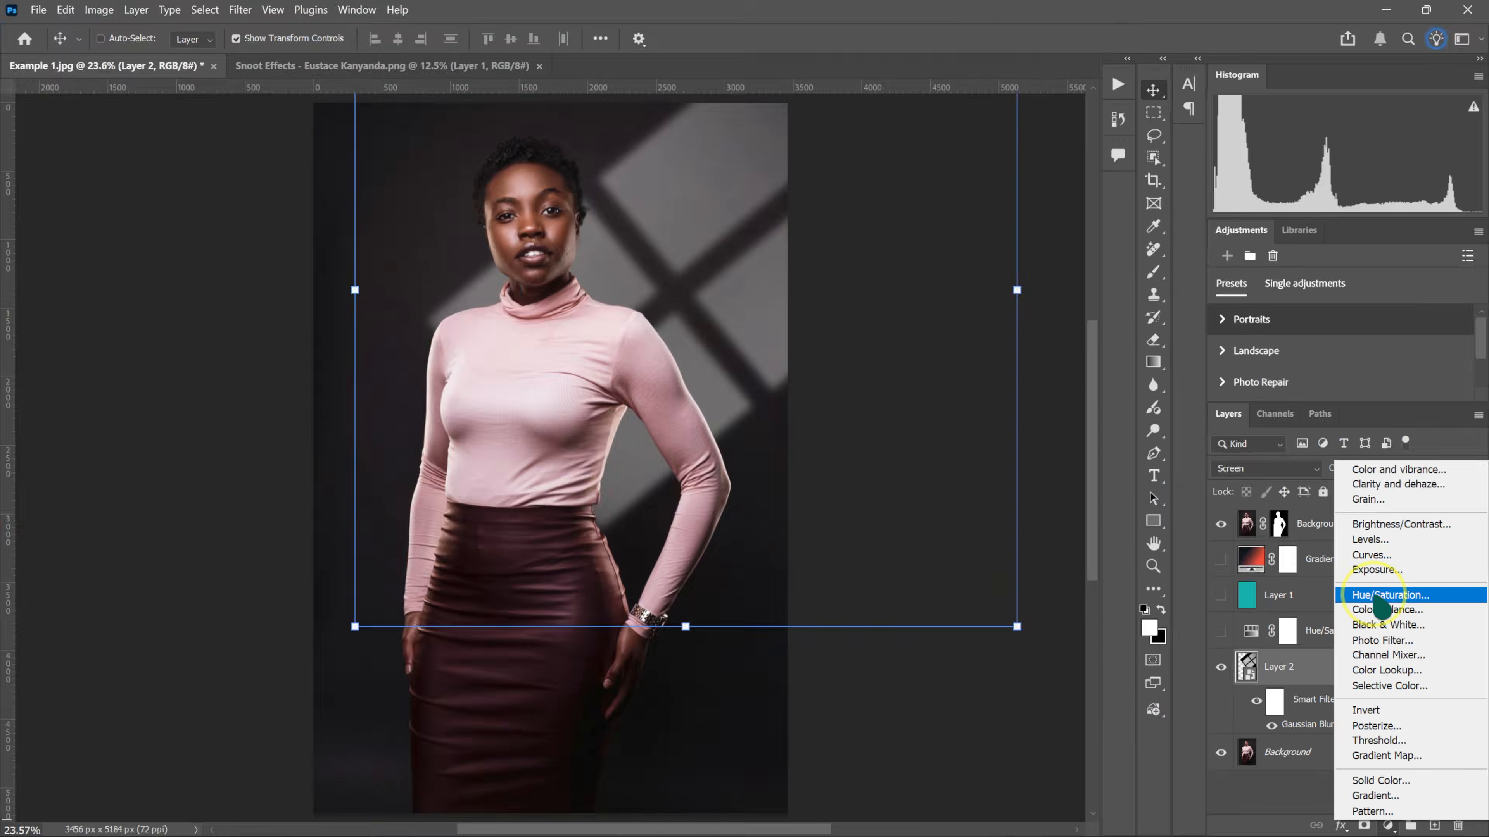
{"action": "left_click", "coordinate": [1333, 504]}
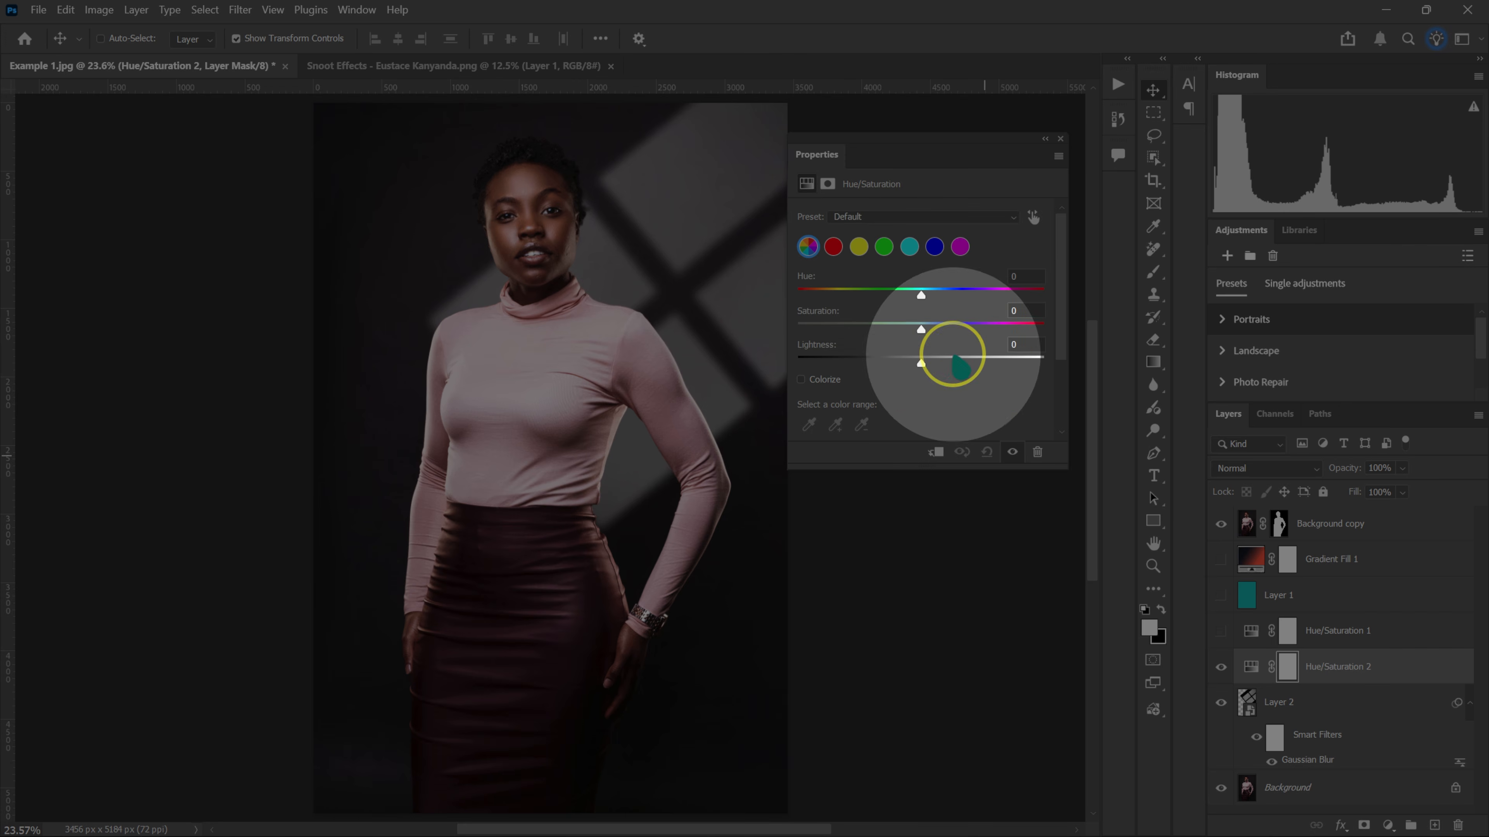
{"action": "left_click", "coordinate": [801, 379]}
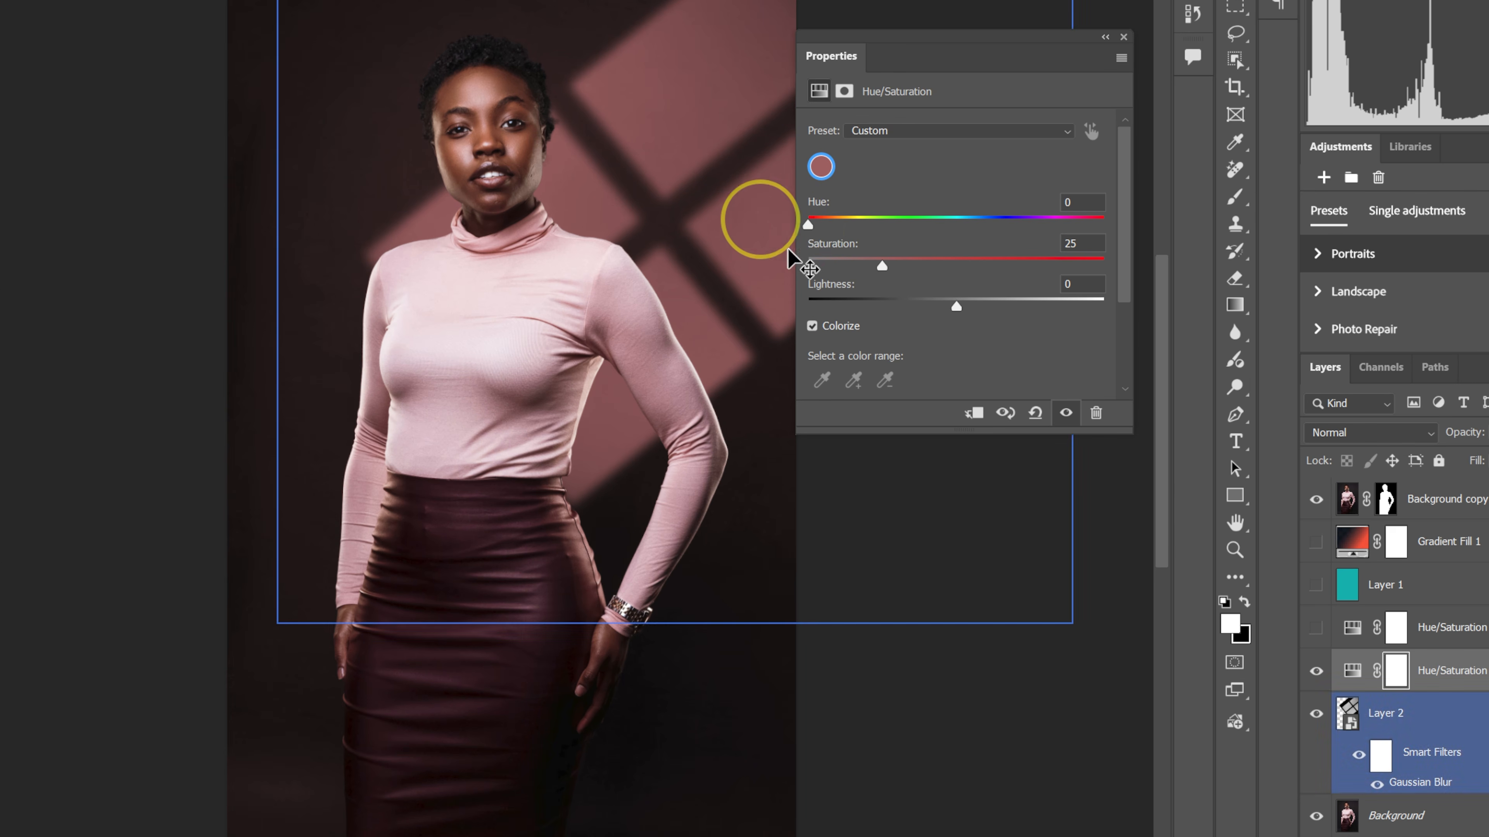
{"action": "left_click_drag", "start_coordinate": [808, 224], "coordinate": [981, 225]}
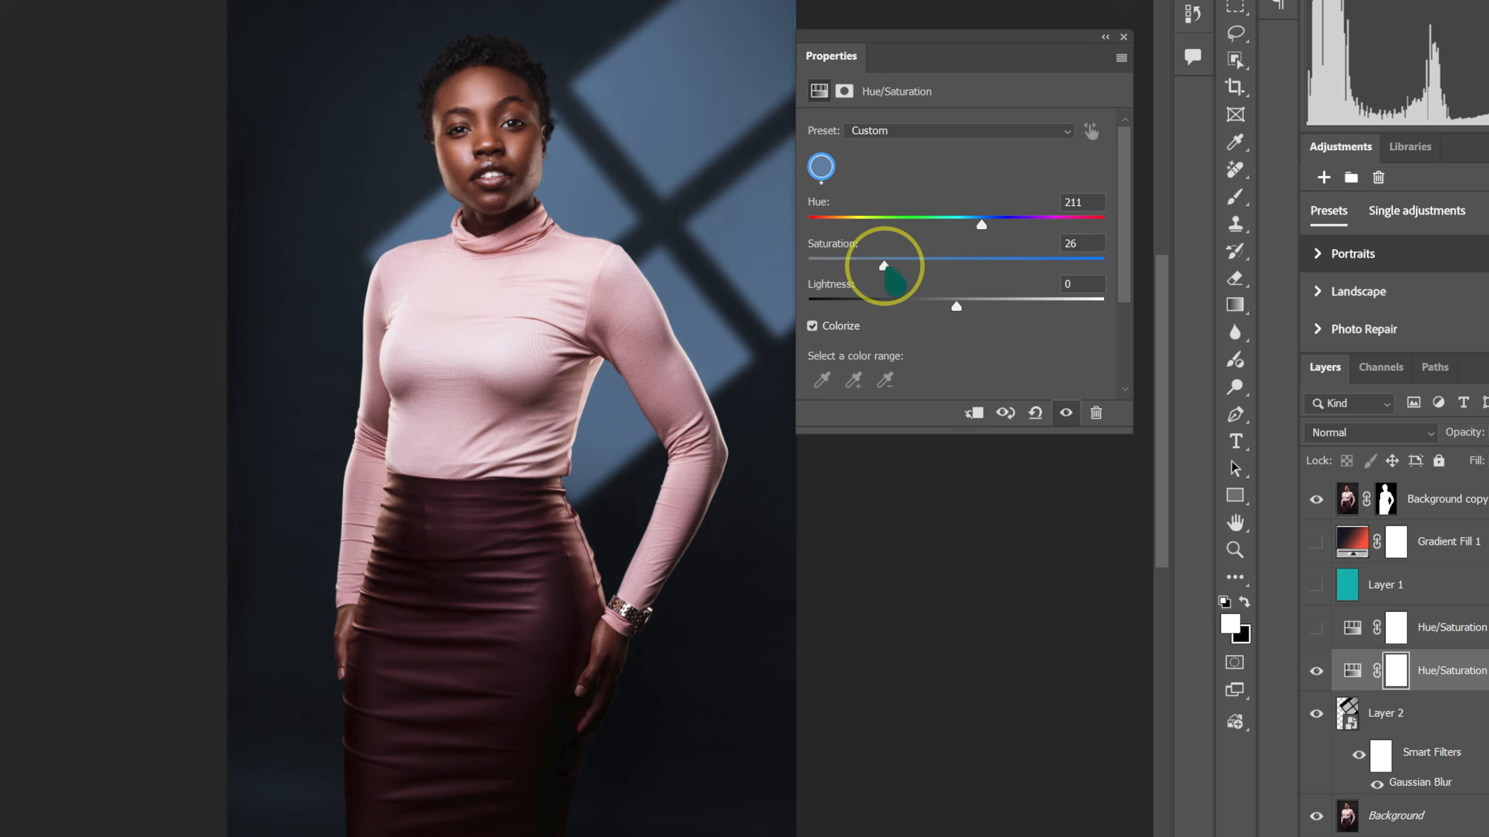
{"action": "left_click_drag", "start_coordinate": [881, 265], "coordinate": [1130, 259]}
{"action": "left_click_drag", "start_coordinate": [981, 224], "coordinate": [1078, 225]}
{"action": "left_click", "coordinate": [1317, 673]}
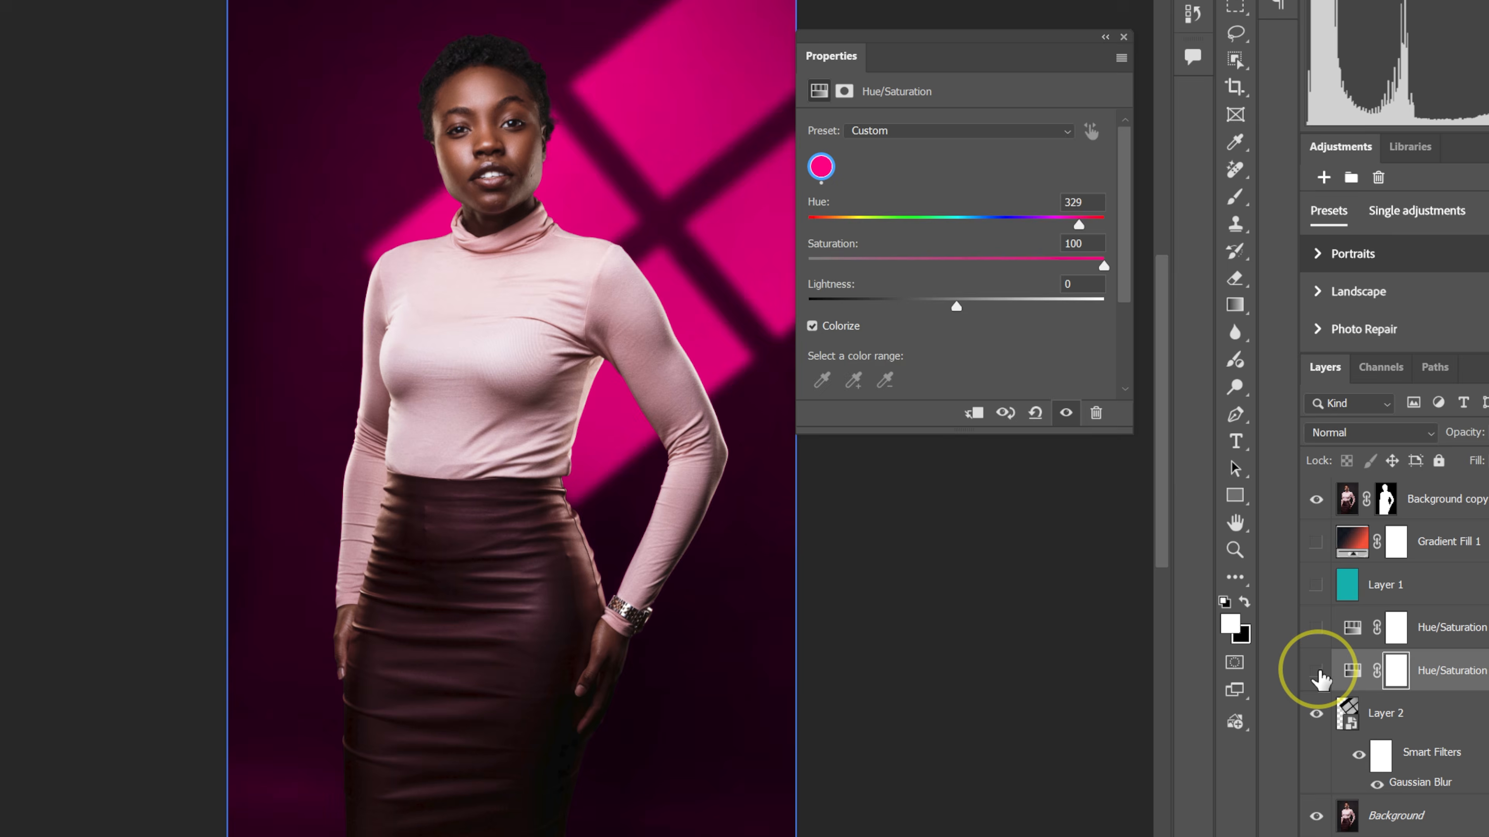
{"action": "left_click", "coordinate": [1316, 672]}
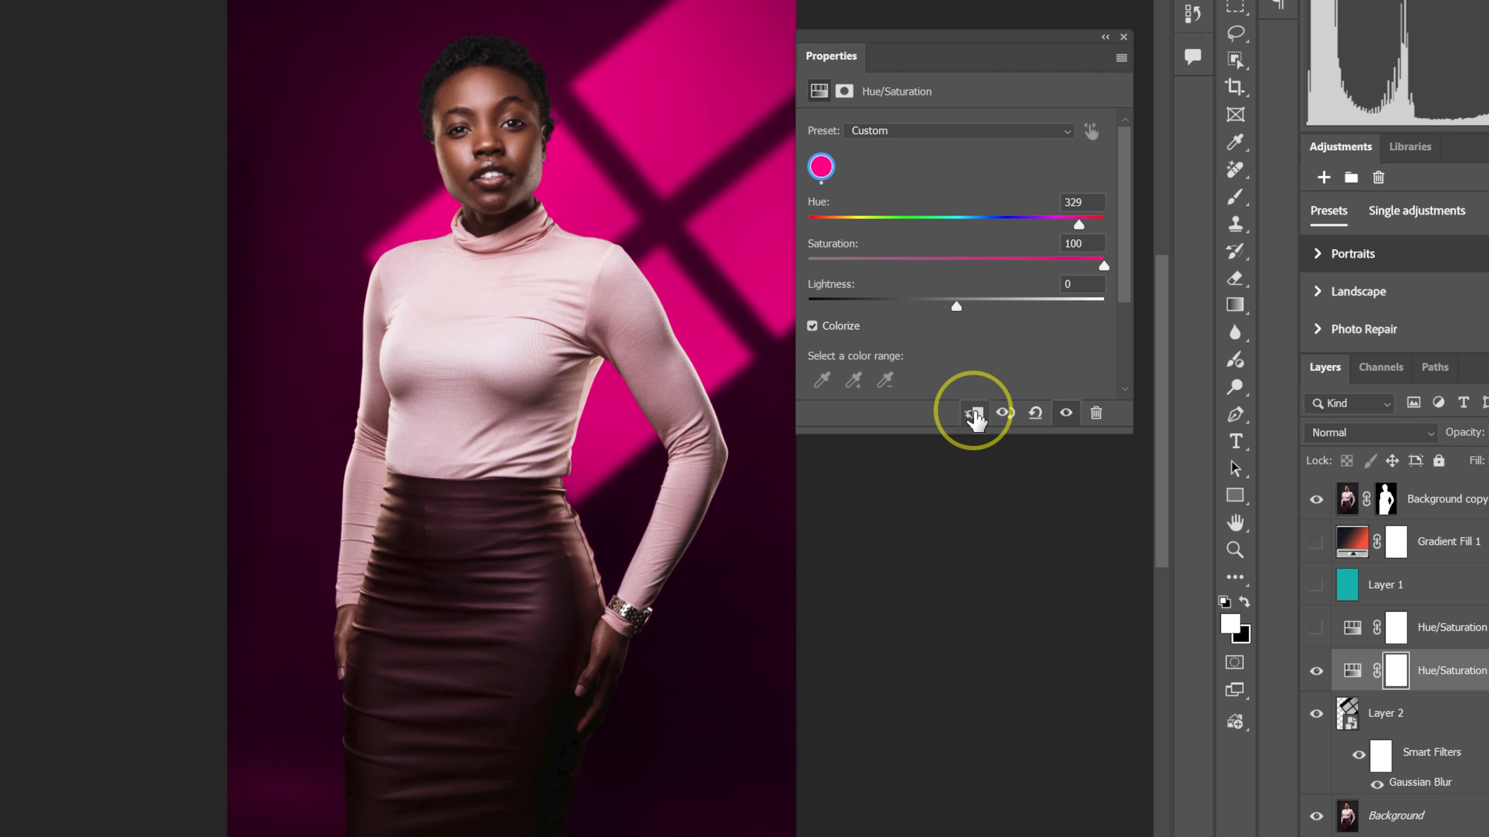
- Set the adjustment's hue to 295 while trying it clipped to the window overlay, leaving it unclipped
{"action": "left_click", "coordinate": [974, 413]}
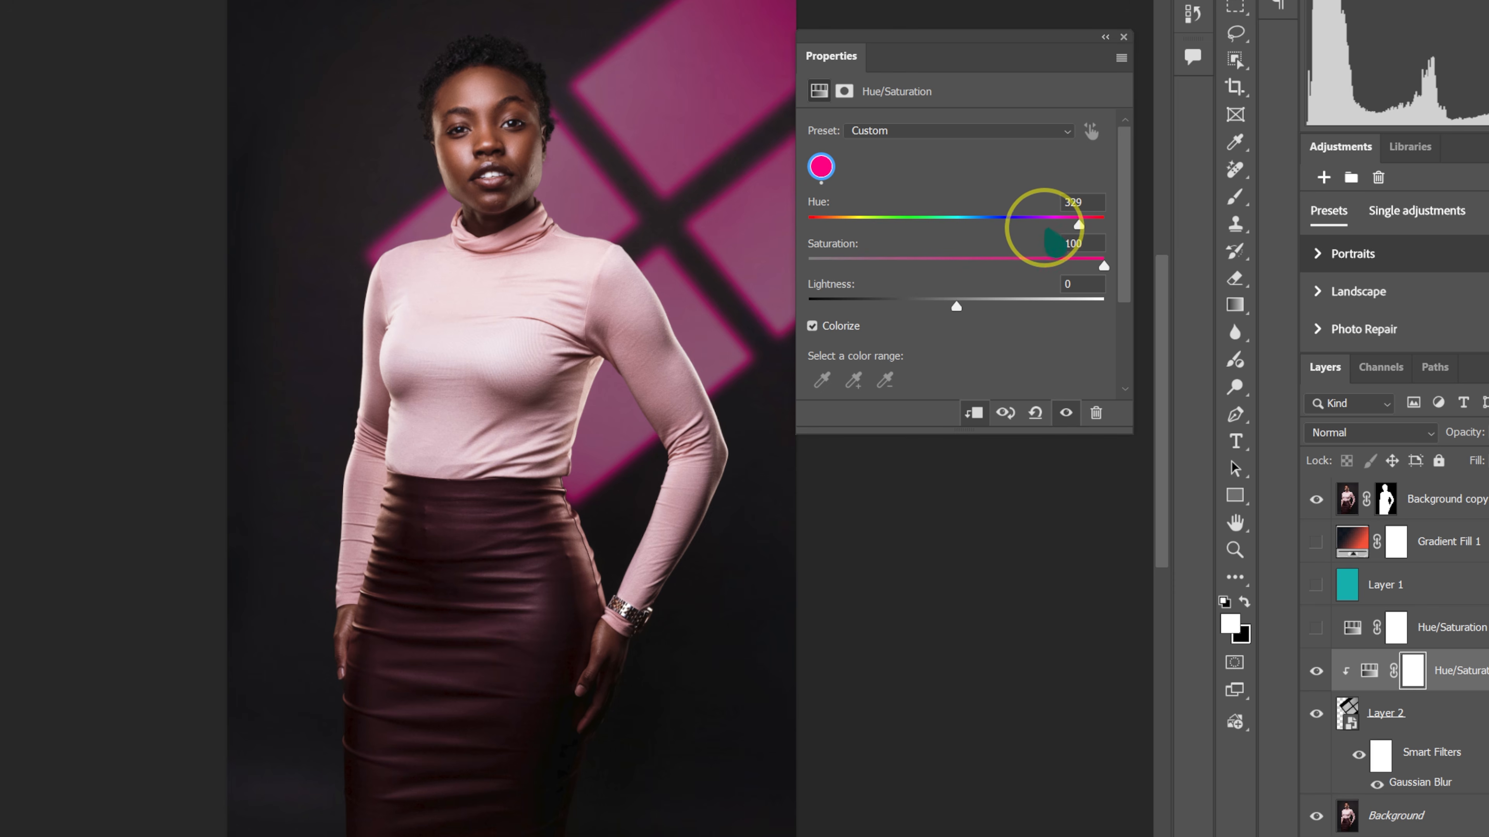
{"action": "left_click_drag", "start_coordinate": [1080, 225], "coordinate": [1047, 226]}
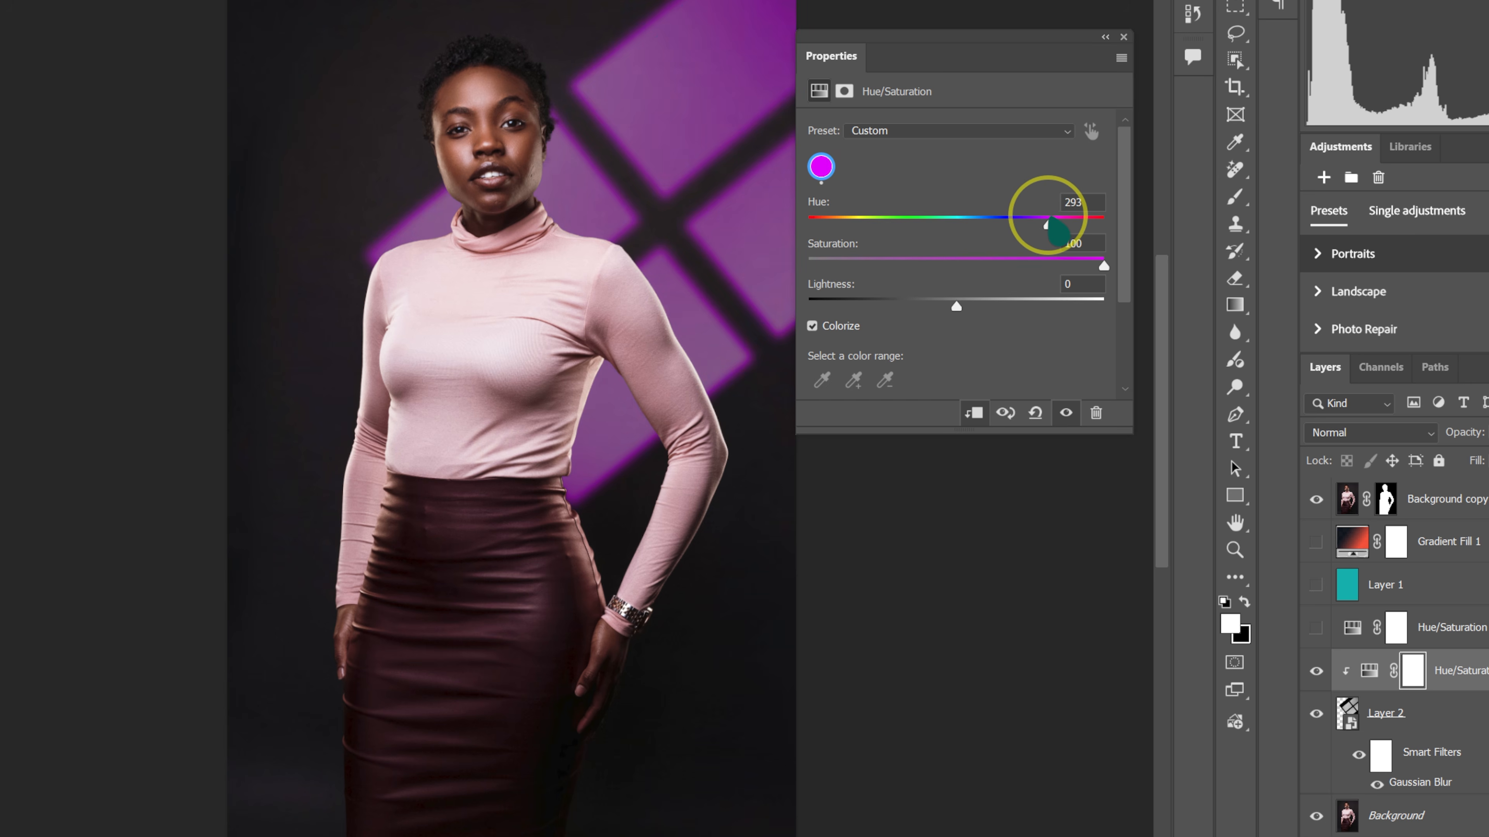
{"action": "left_click", "coordinate": [974, 414]}
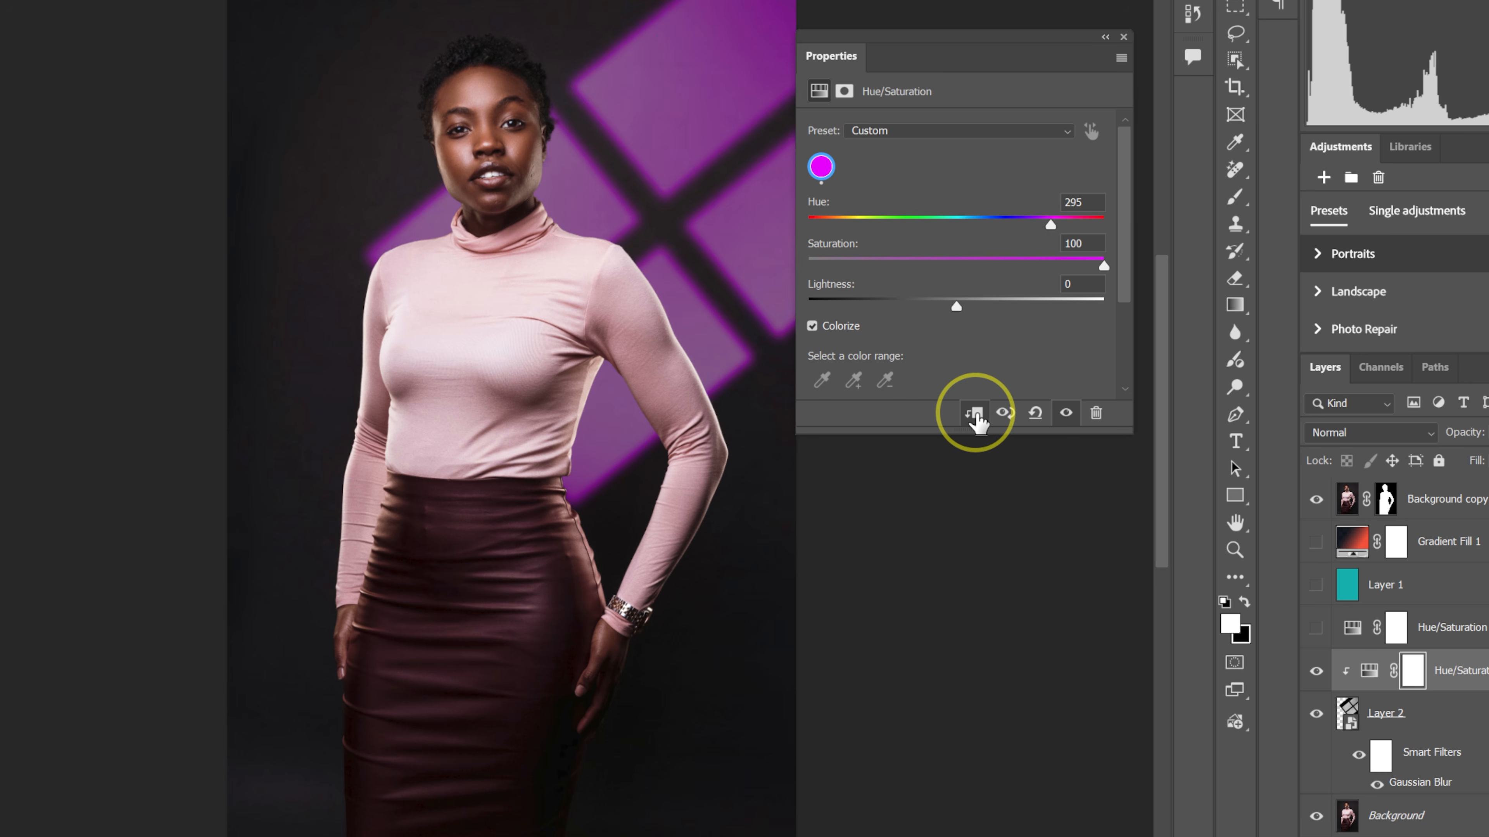
{"action": "left_click", "coordinate": [975, 414]}
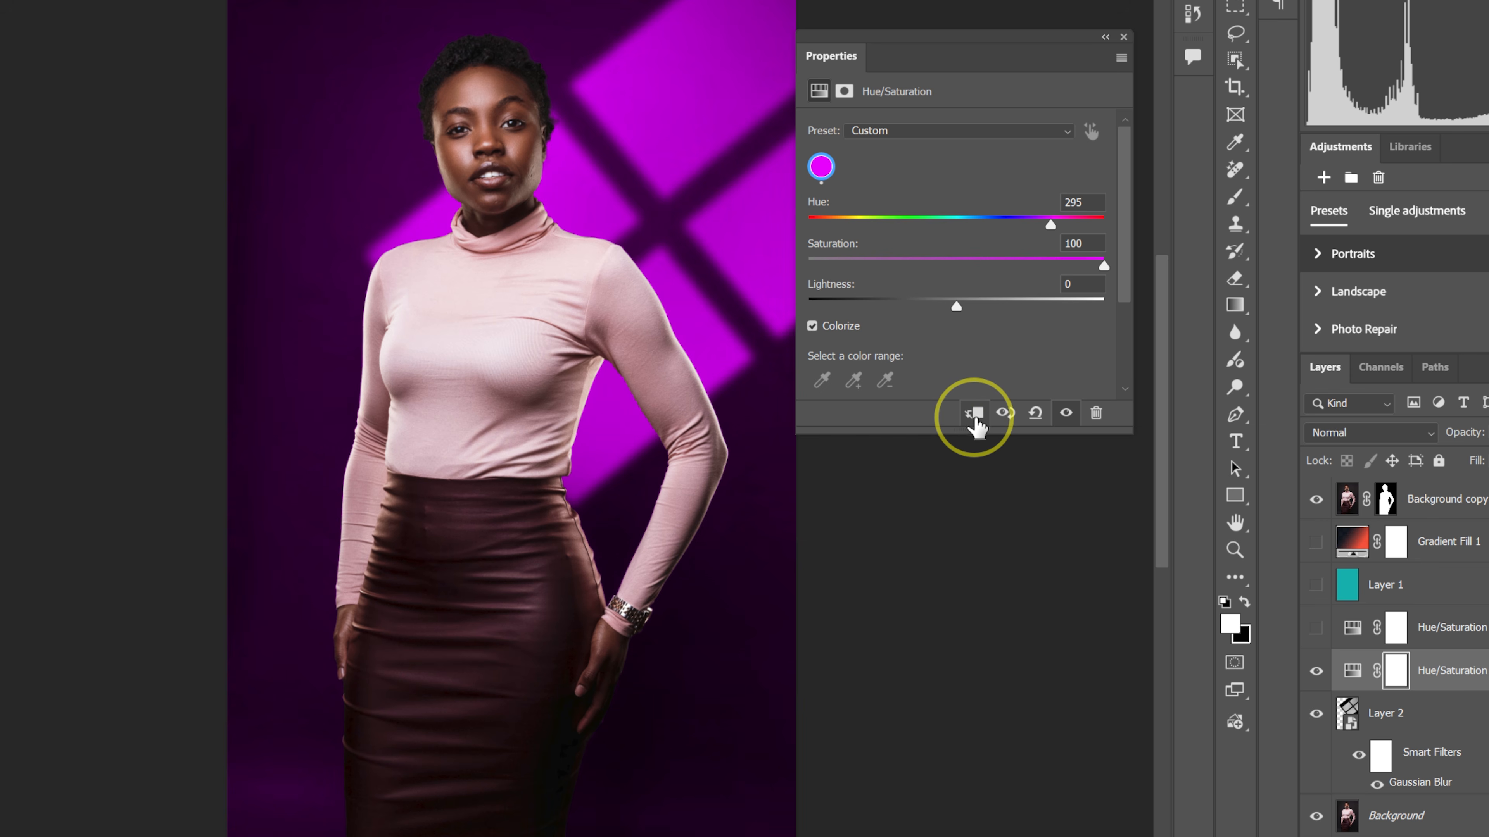